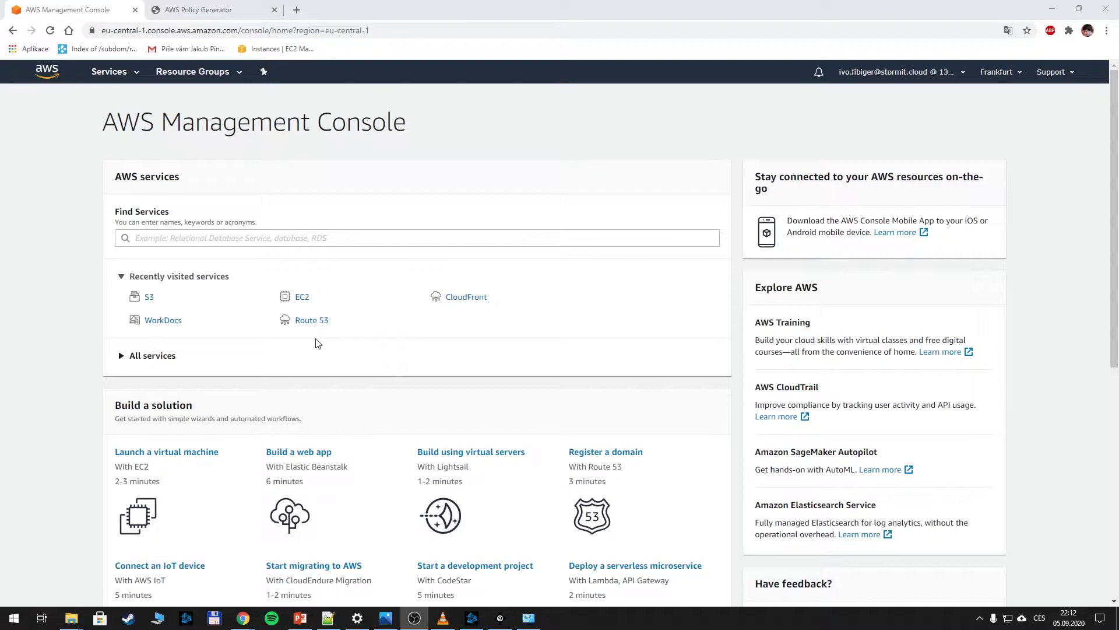
# Step: Find the S3 service in the AWS Management Console and open it
pyautogui.click(299, 239)
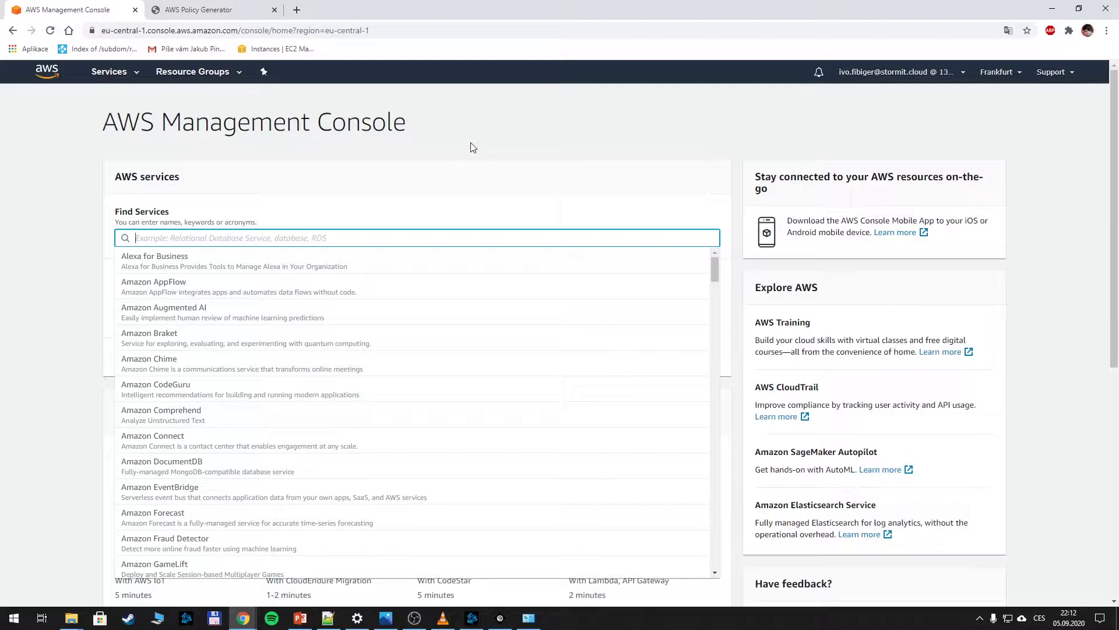
pyautogui.write('S3')
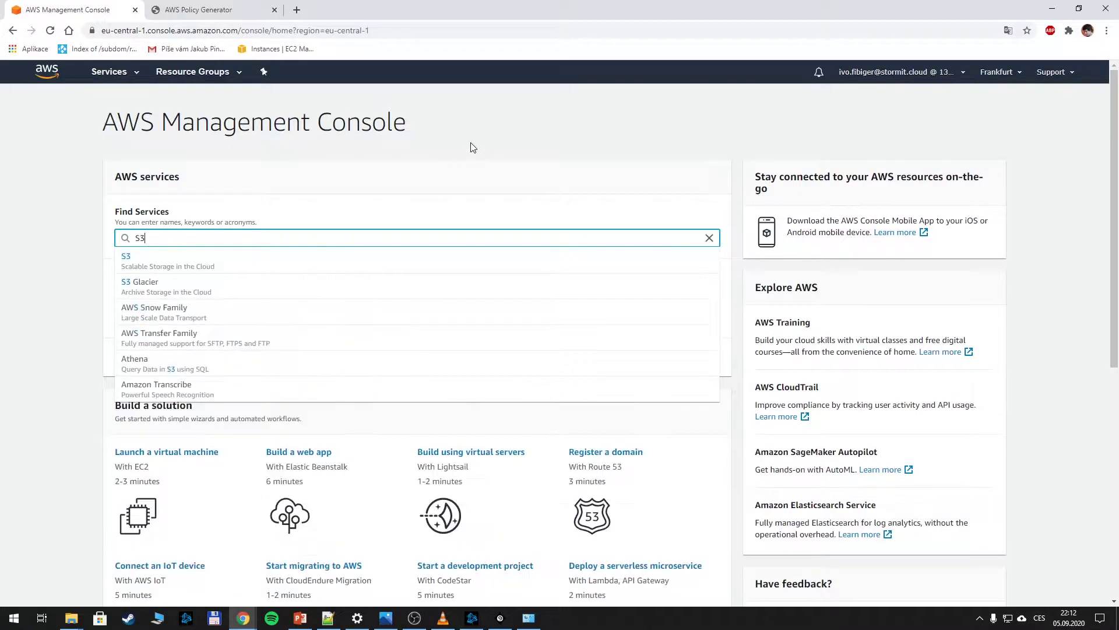
pyautogui.click(302, 267)
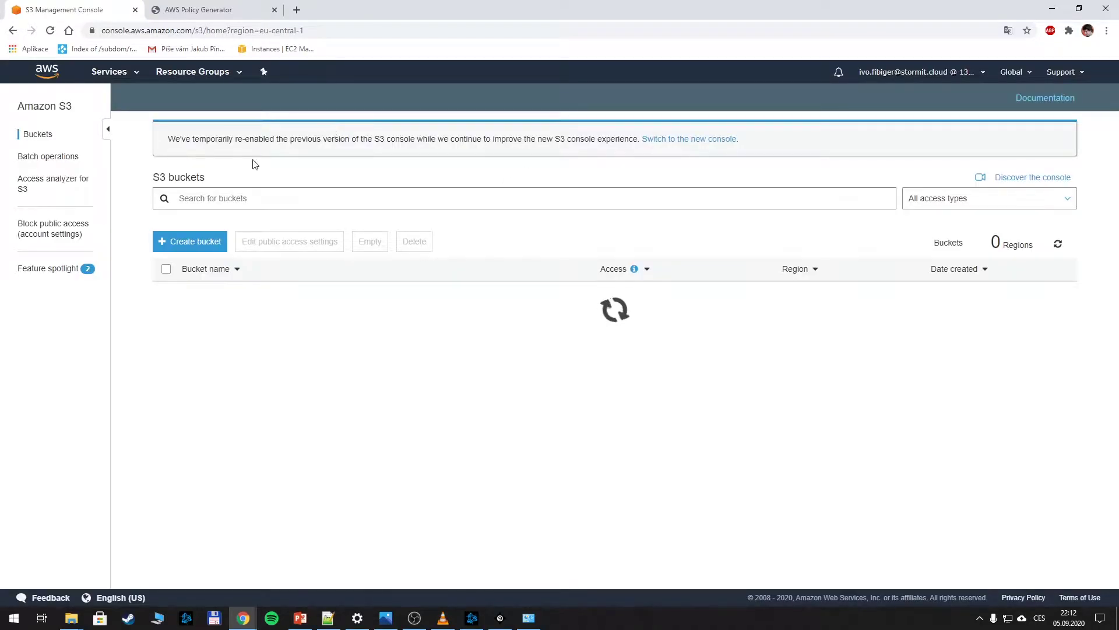
# Step: Start creating a bucket named aws-awesome-bucket-wow and keep the default configuration options
pyautogui.click(199, 242)
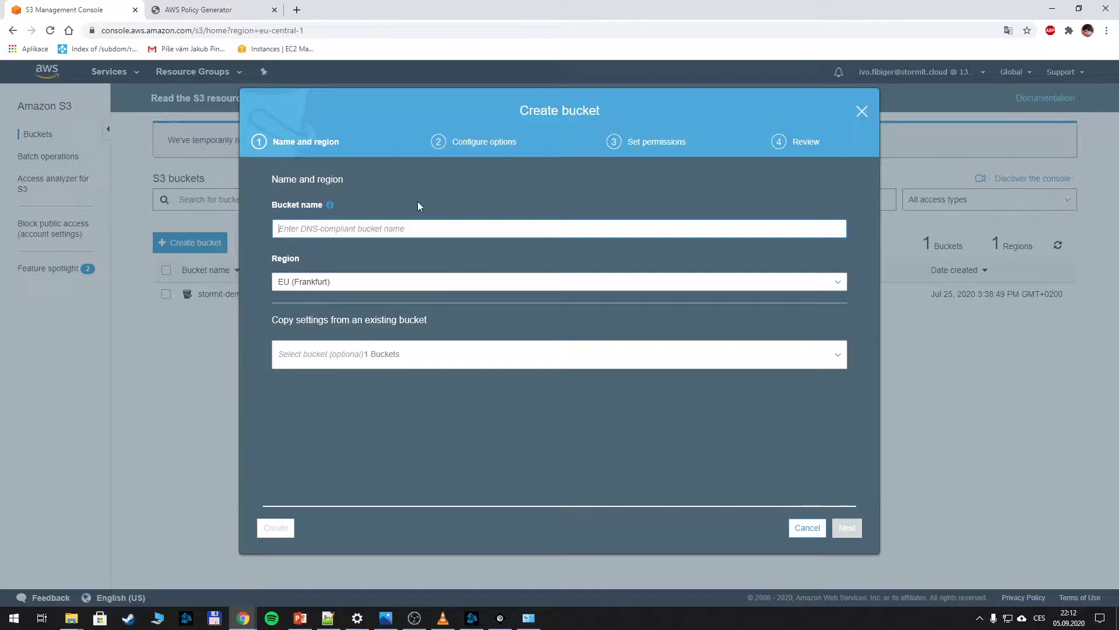
pyautogui.write('aws-awesome-bucket-wow')
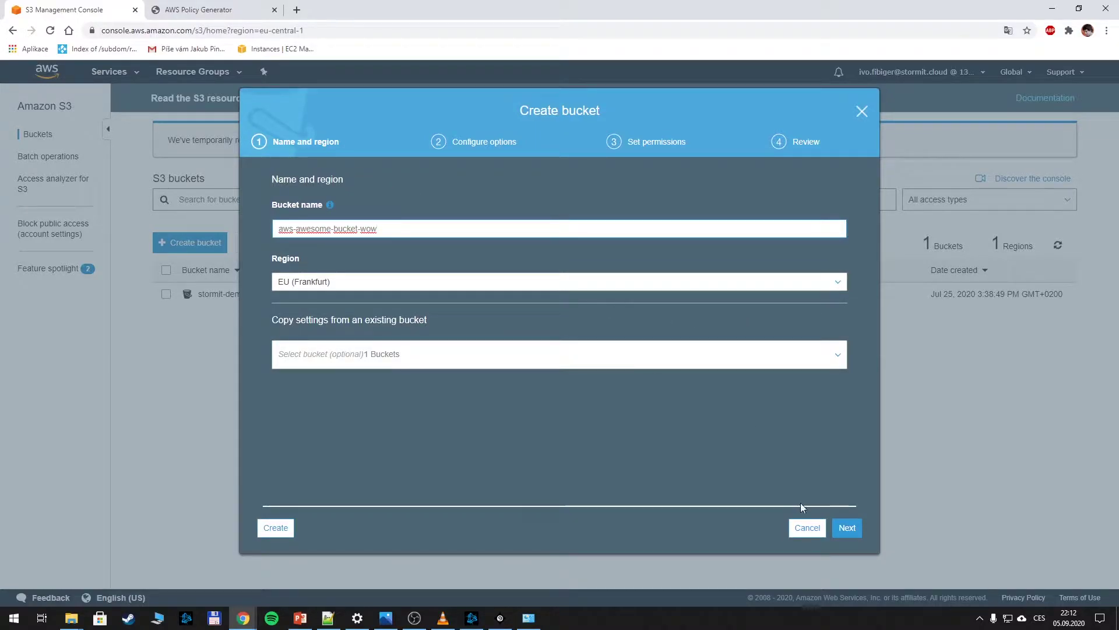
pyautogui.click(847, 528)
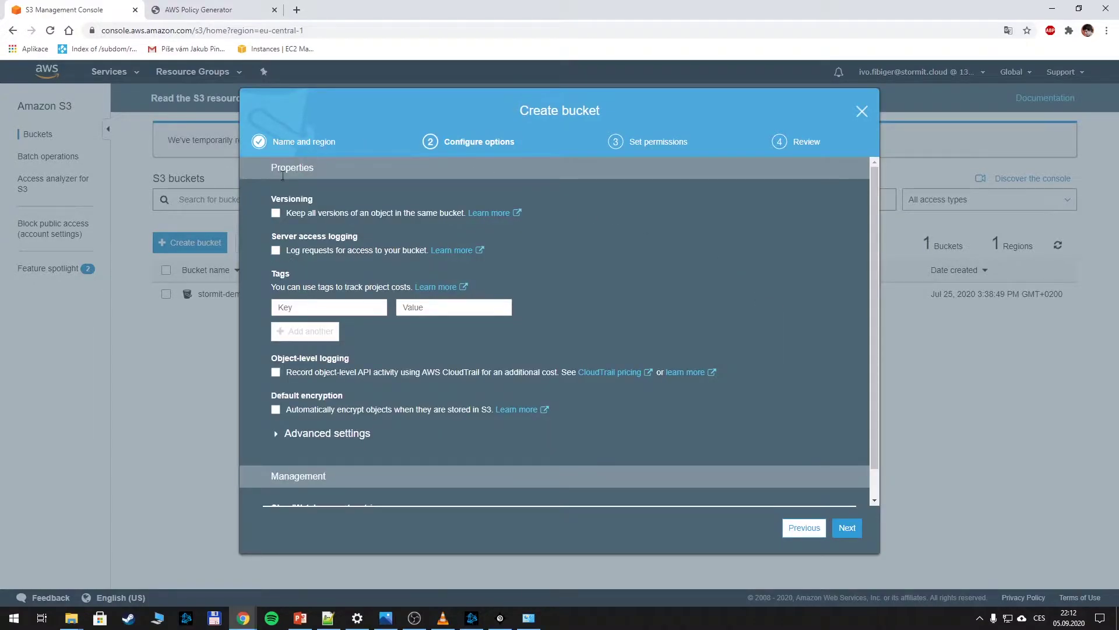
pyautogui.scroll(-1, 337, 376)
pyautogui.scroll(1, 385, 434)
pyautogui.click(849, 527)
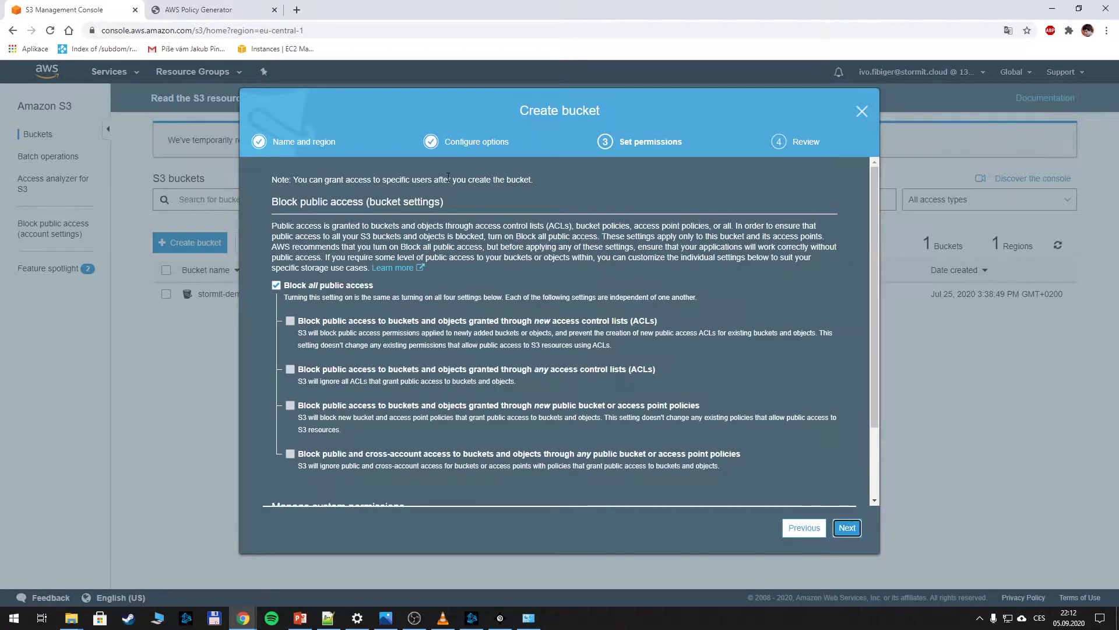
# Step: Turn off Block all public access for the new bucket with the required acknowledgement, and leave the wizard at the review without creating it
pyautogui.click(277, 285)
pyautogui.scroll(-3, 277, 281)
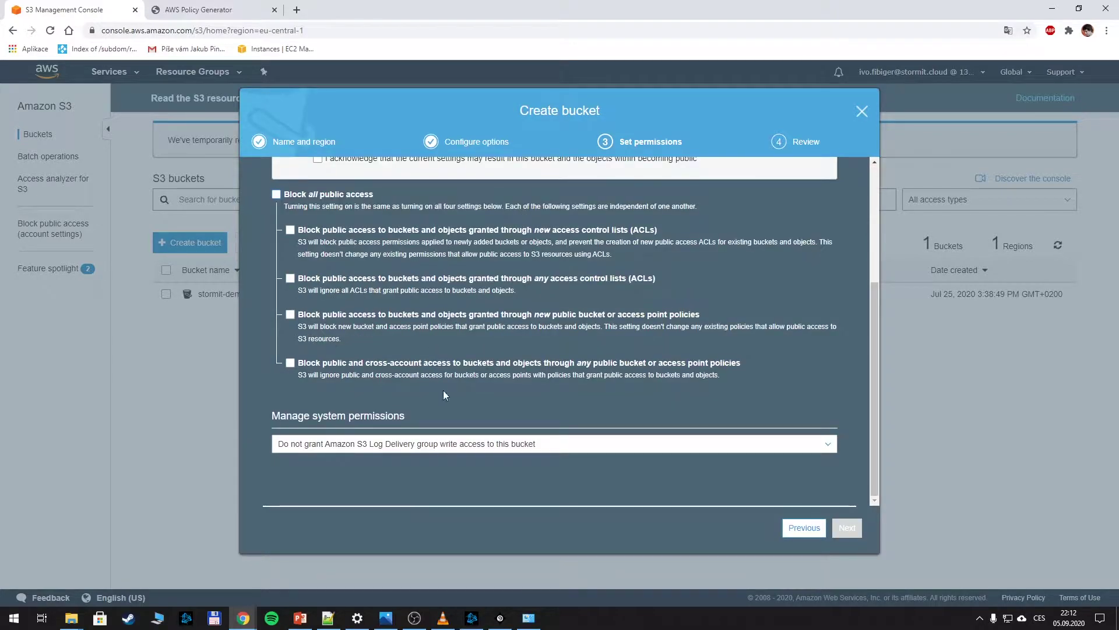
pyautogui.scroll(2, 471, 393)
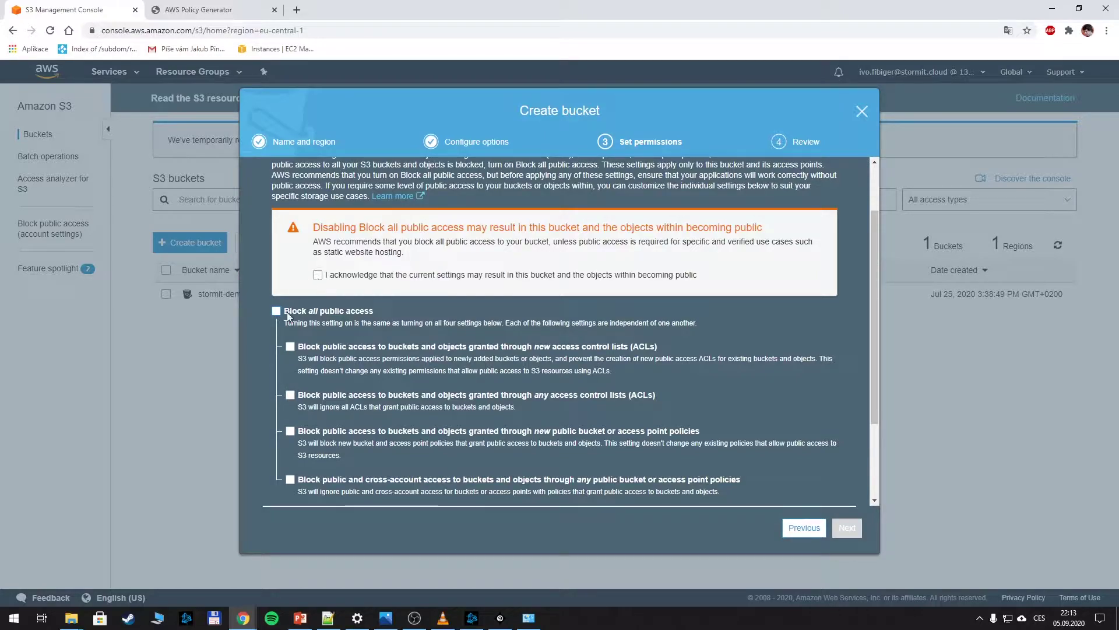
pyautogui.click(318, 275)
pyautogui.scroll(2, 344, 293)
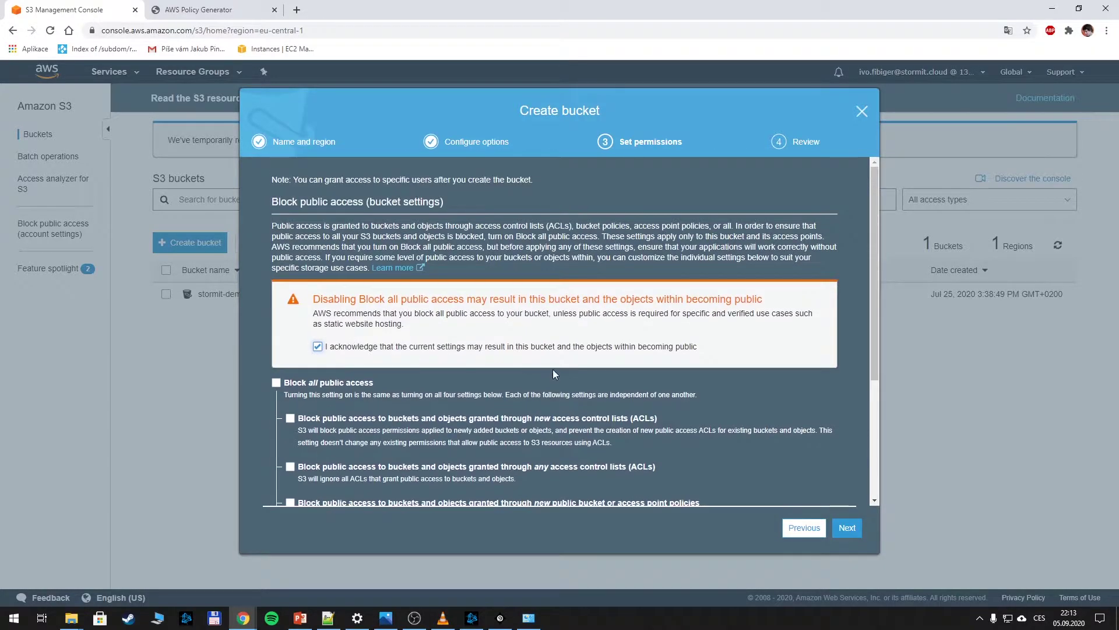
pyautogui.click(847, 528)
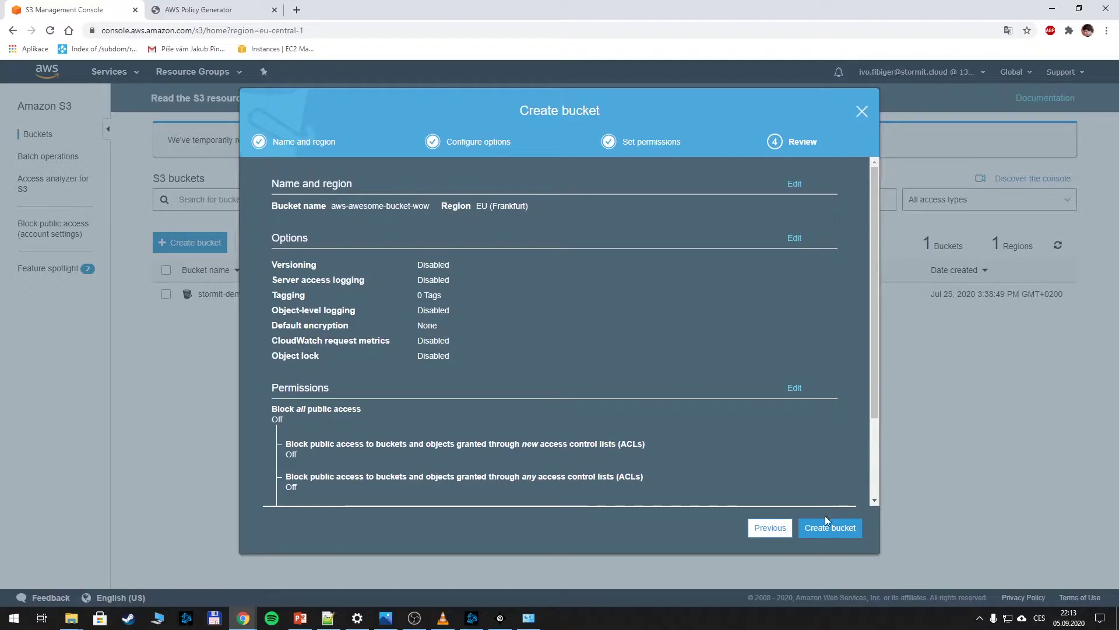
pyautogui.click(862, 111)
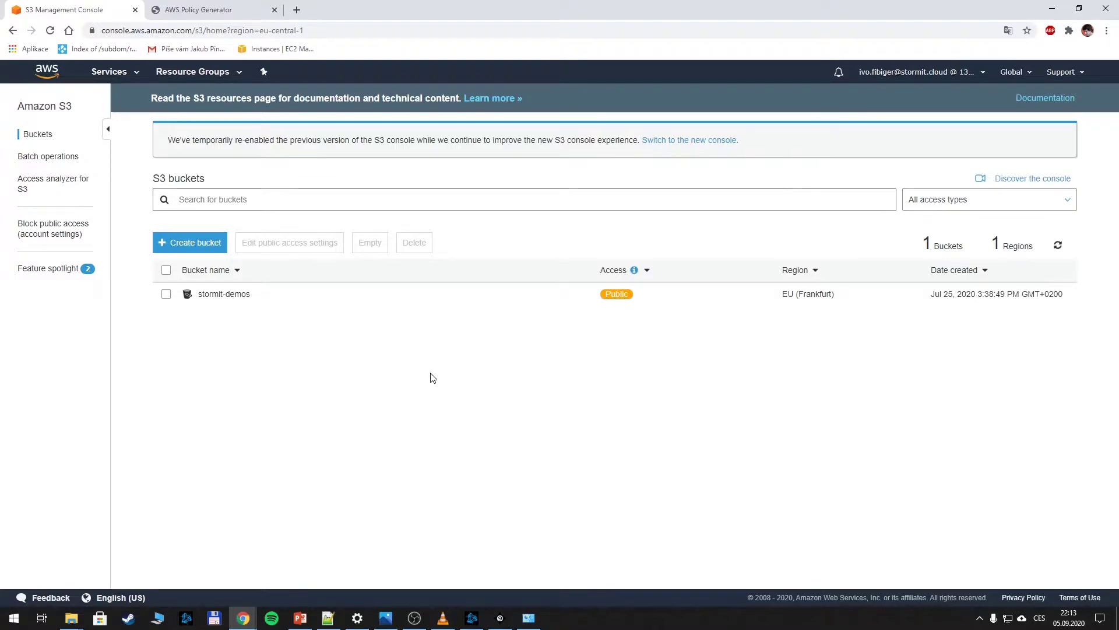
# Step: Open the stormit-demos bucket's permissions and check its Block all public access setting
pyautogui.click(215, 294)
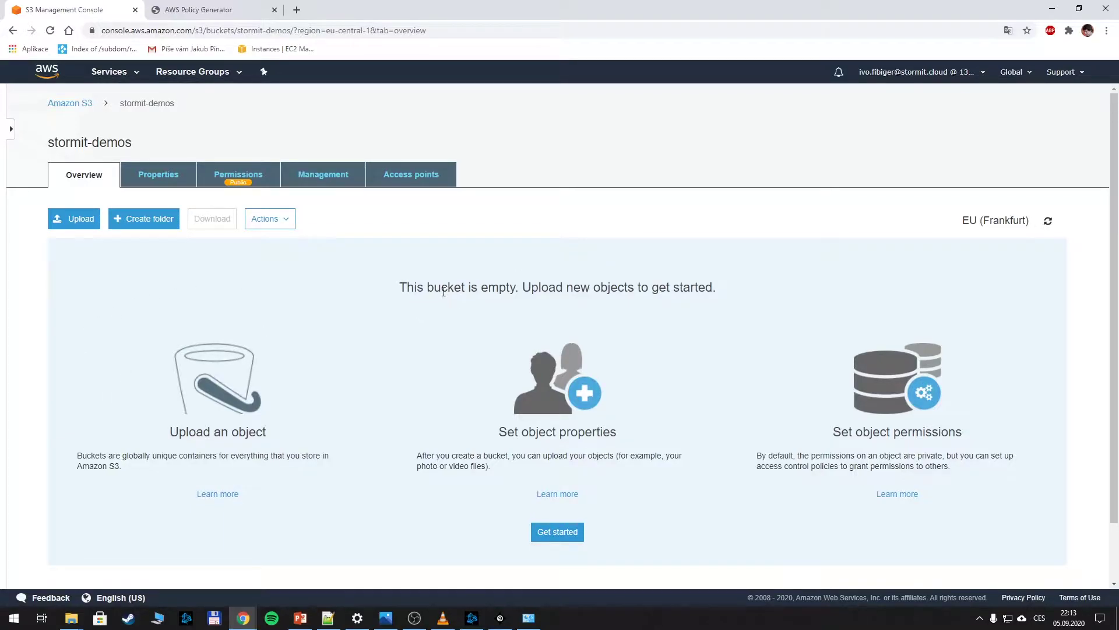
pyautogui.click(246, 177)
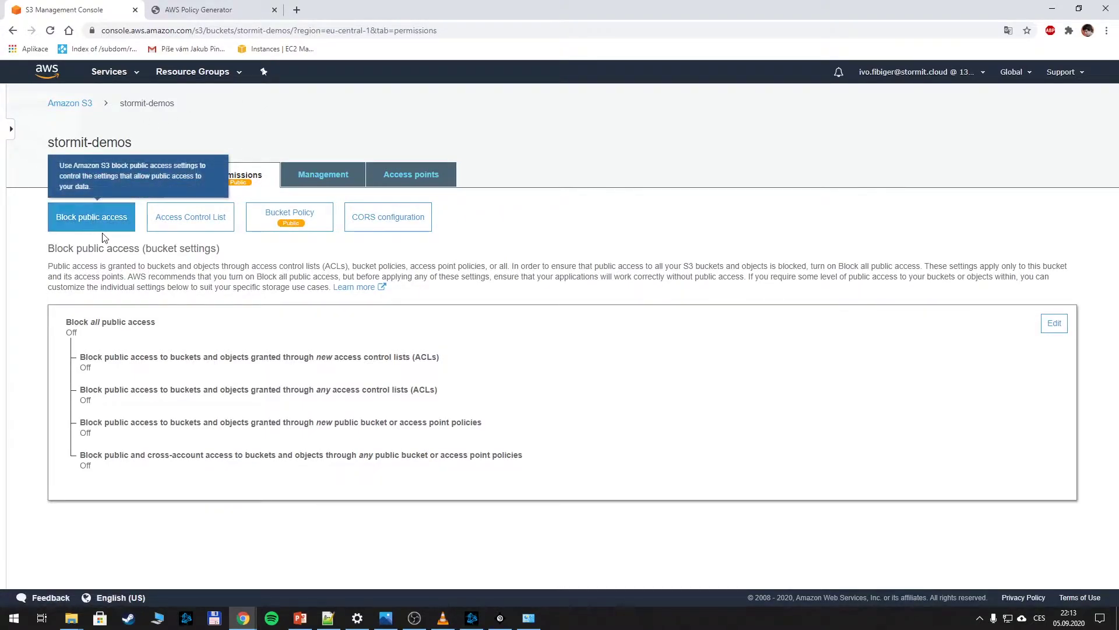
pyautogui.moveTo(69, 317); pyautogui.dragTo(161, 325)
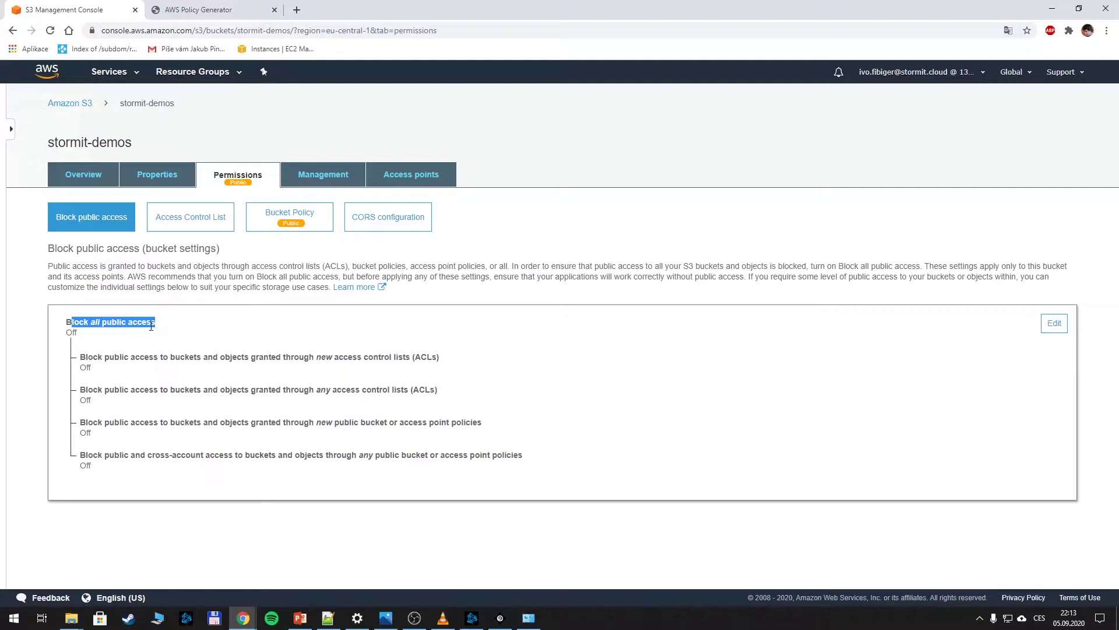
pyautogui.moveTo(82, 336); pyautogui.dragTo(64, 336)
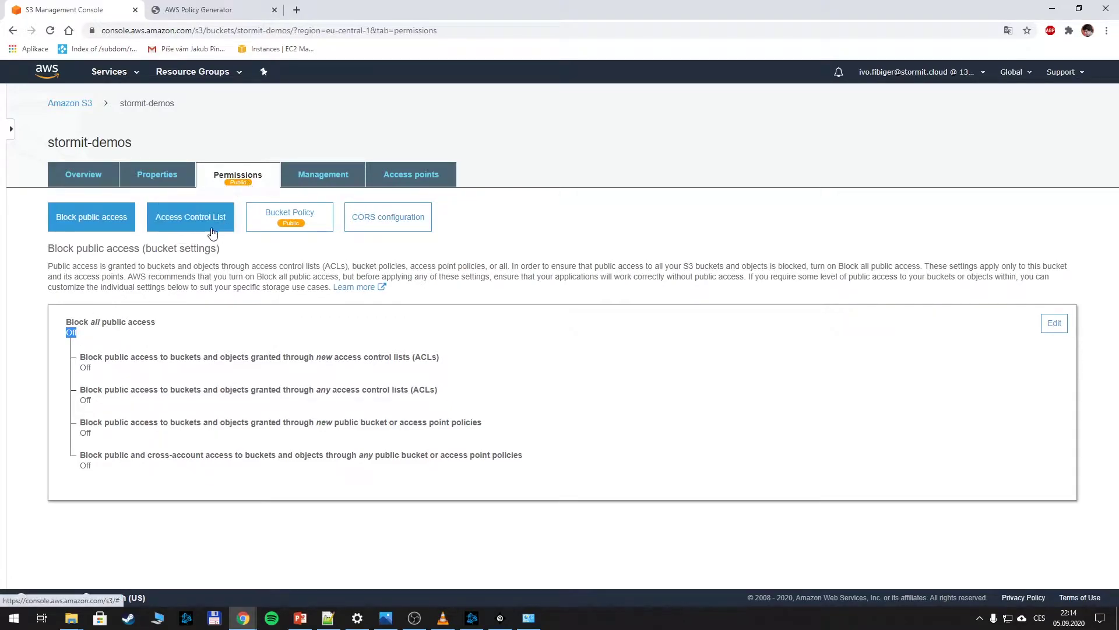
# Step: Open the bucket policy of stormit-demos and examine the existing policy JSON
pyautogui.click(324, 216)
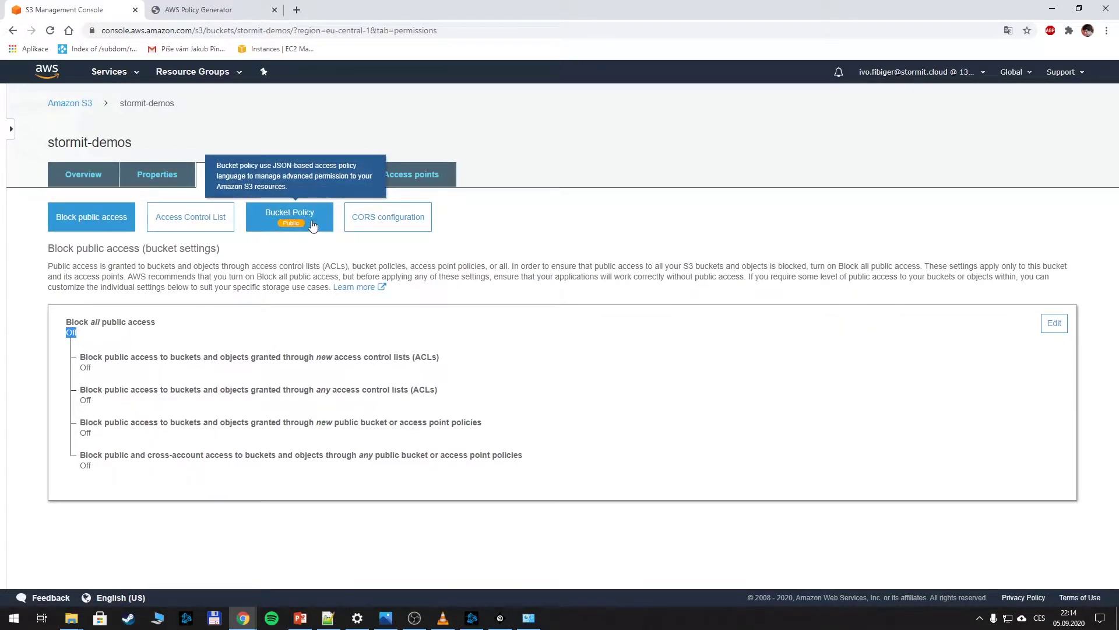
pyautogui.click(155, 397)
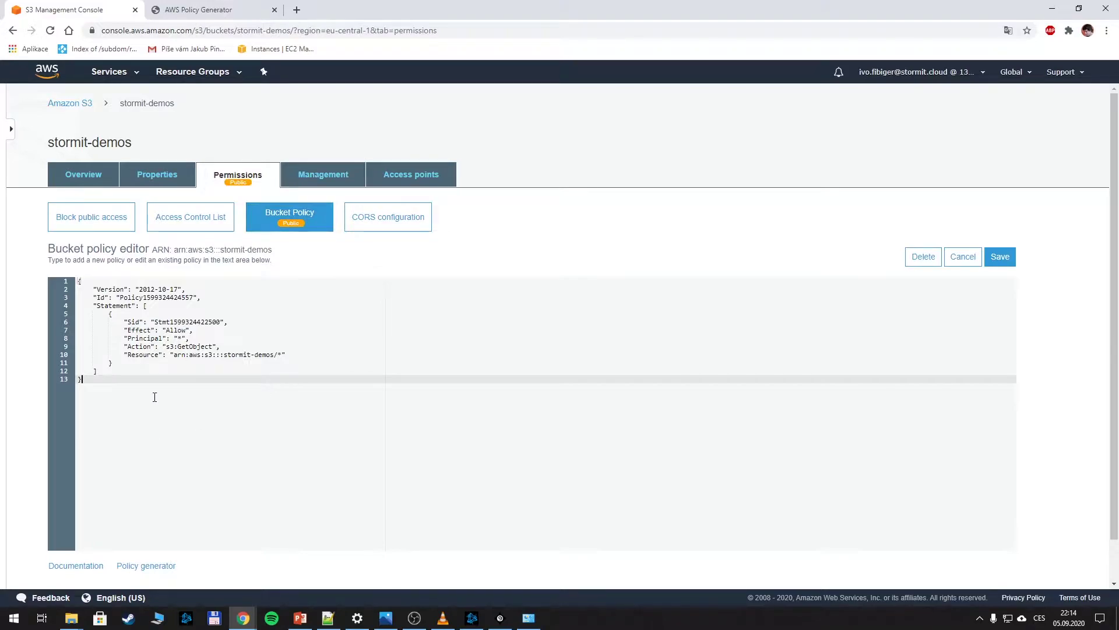
pyautogui.moveTo(141, 393); pyautogui.dragTo(33, 261)
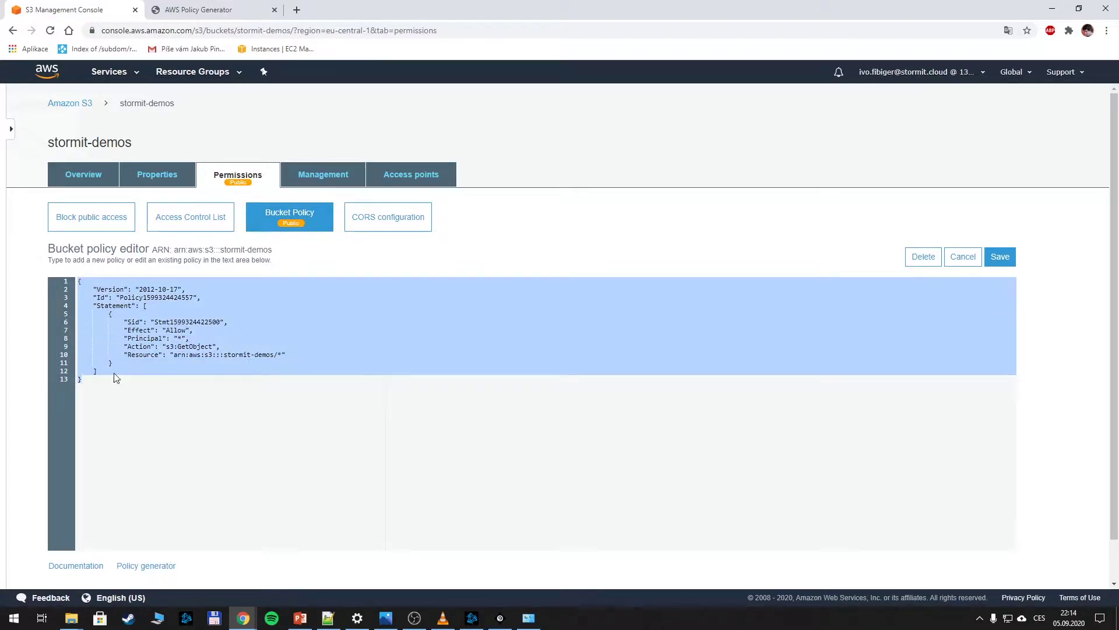
pyautogui.click(115, 414)
pyautogui.moveTo(116, 414); pyautogui.dragTo(42, 271)
# Step: Search the web for "aws policy generator" in a new browser tab and open the AWS Policy Generator page
pyautogui.click(297, 11)
pyautogui.write('aws ')
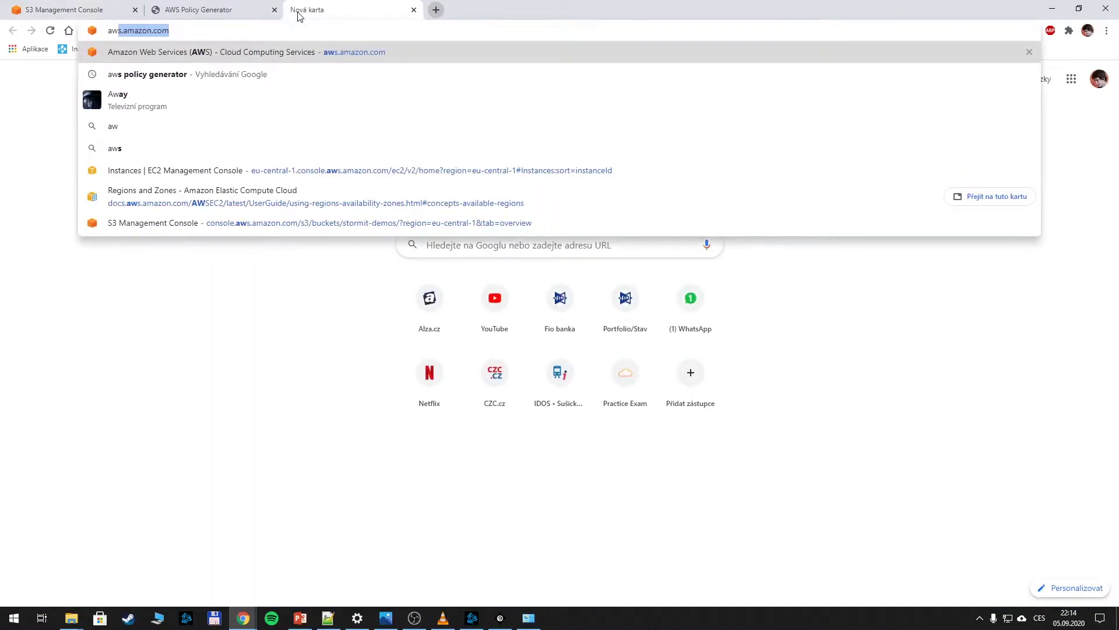
pyautogui.write('policy')
pyautogui.press('Return')
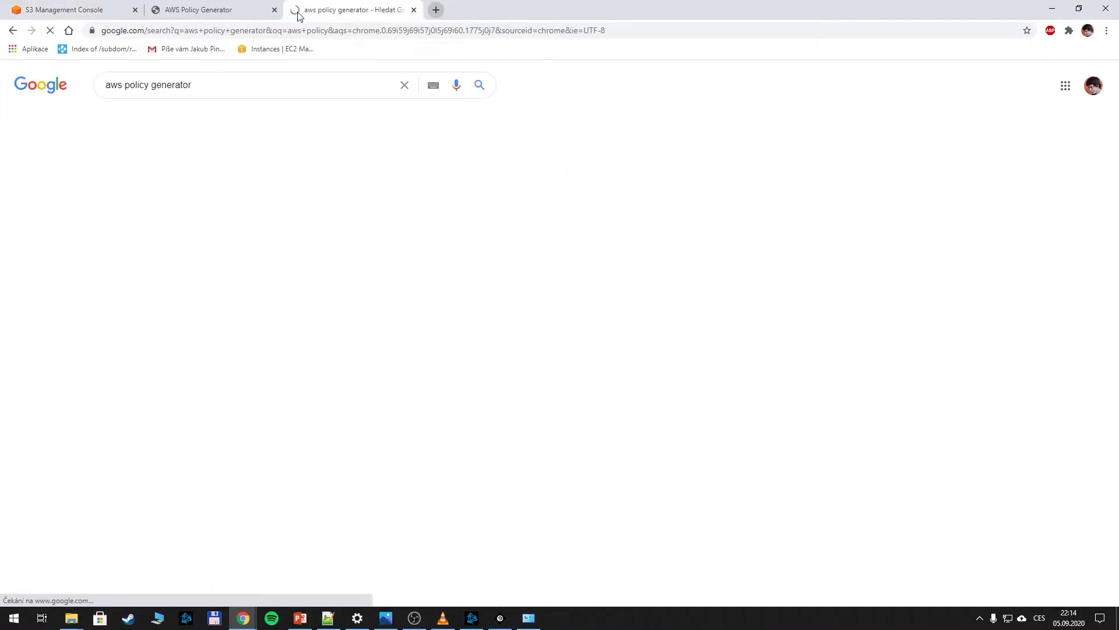
pyautogui.click(159, 358)
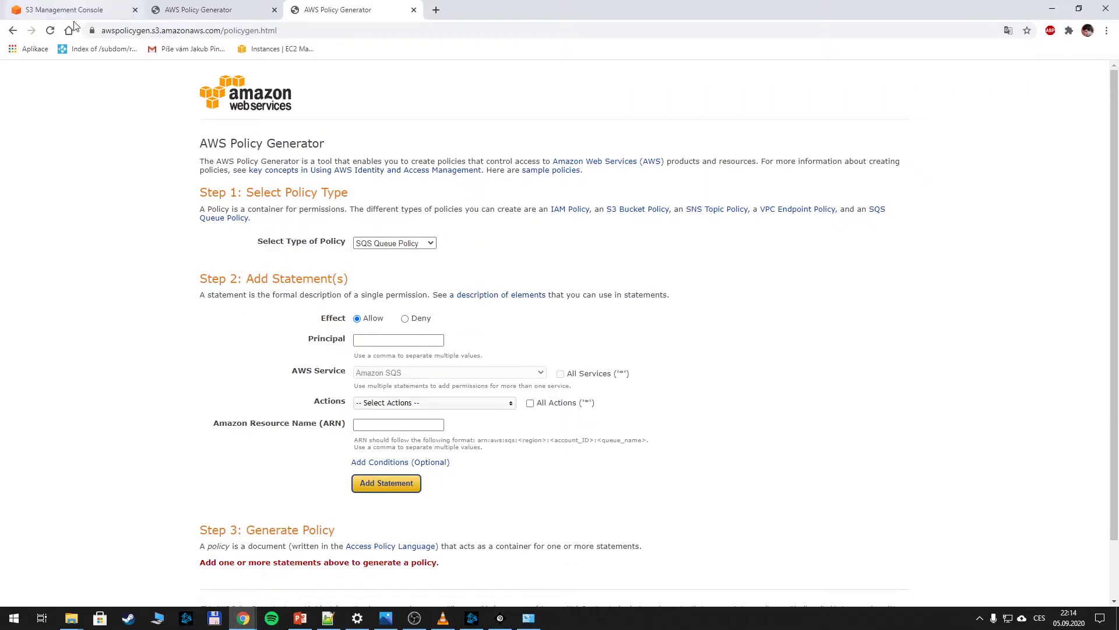
# Step: Choose S3 Bucket Policy as the policy type and set the statement's principal to *
pyautogui.click(402, 245)
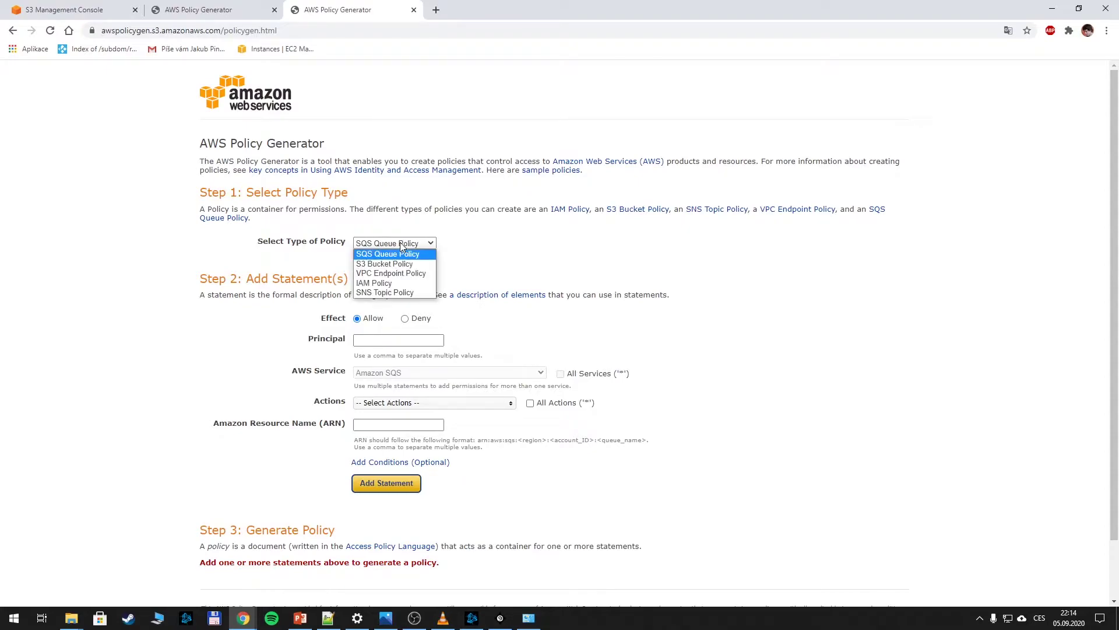
pyautogui.click(403, 265)
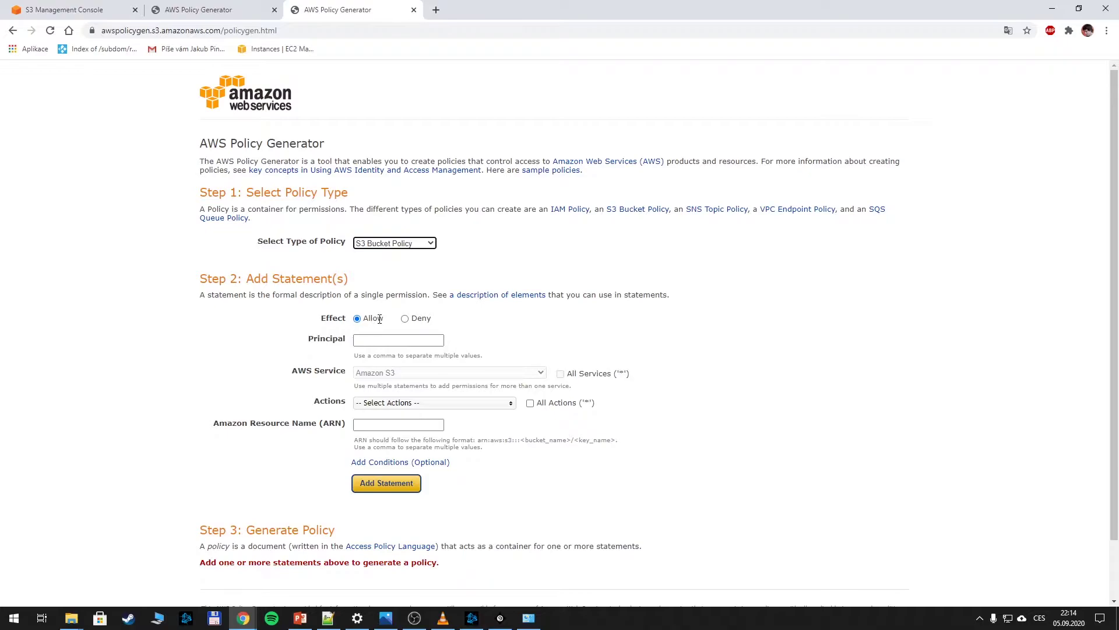
pyautogui.click(384, 339)
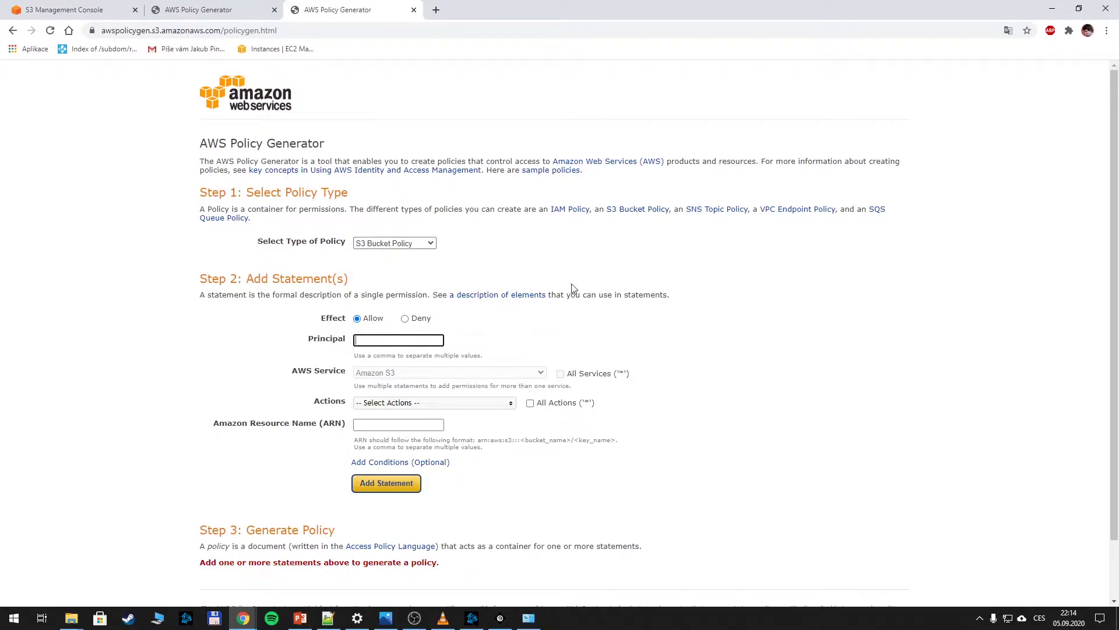
pyautogui.write('*')
pyautogui.click(535, 295)
pyautogui.scroll(-1, 402, 350)
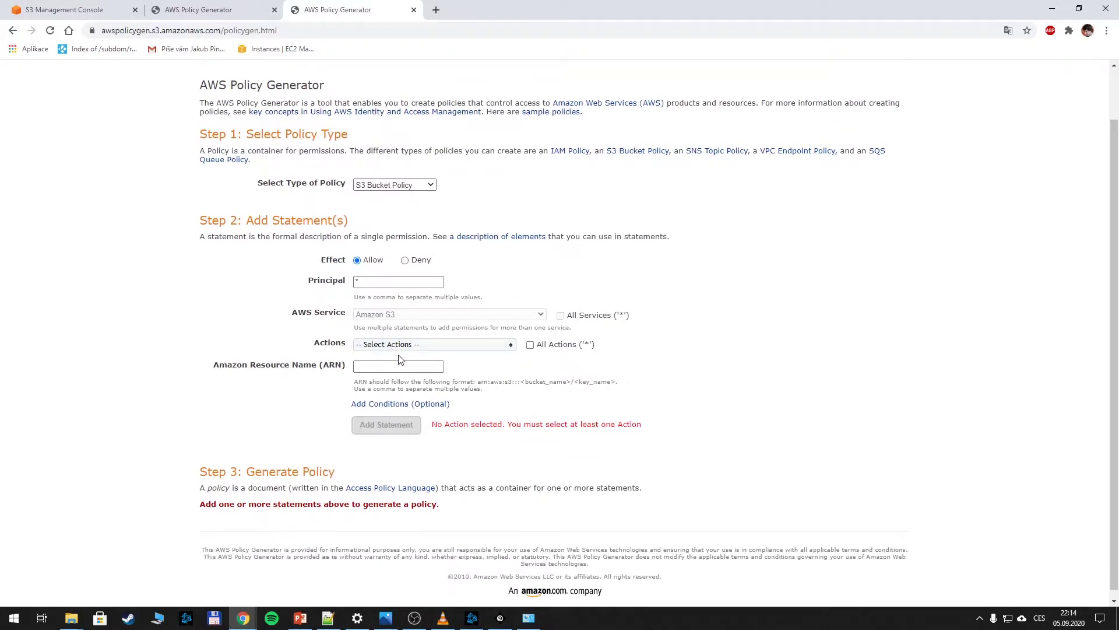
# Step: Select GetObject as the action of the policy statement
pyautogui.click(428, 346)
pyautogui.scroll(-6, 455, 395)
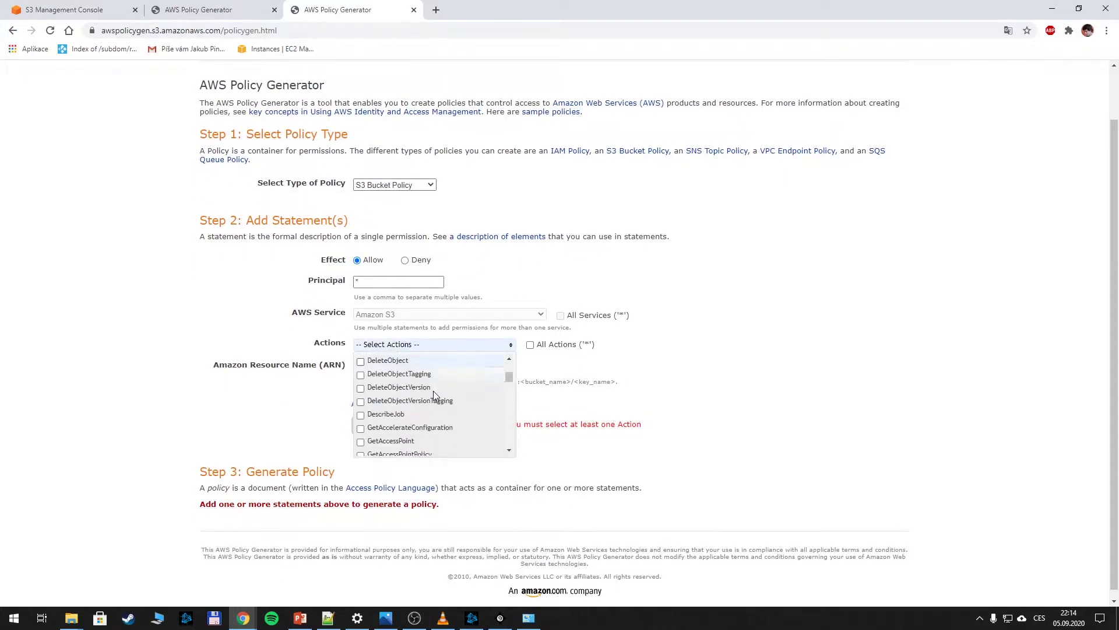
pyautogui.scroll(-5, 427, 395)
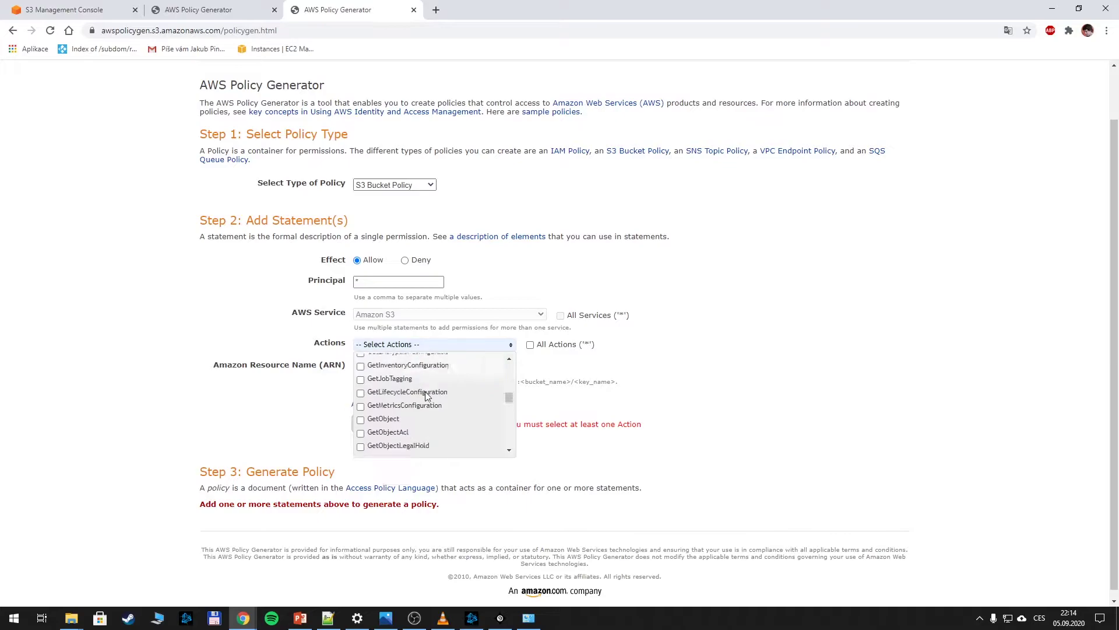
pyautogui.click(361, 373)
pyautogui.click(621, 376)
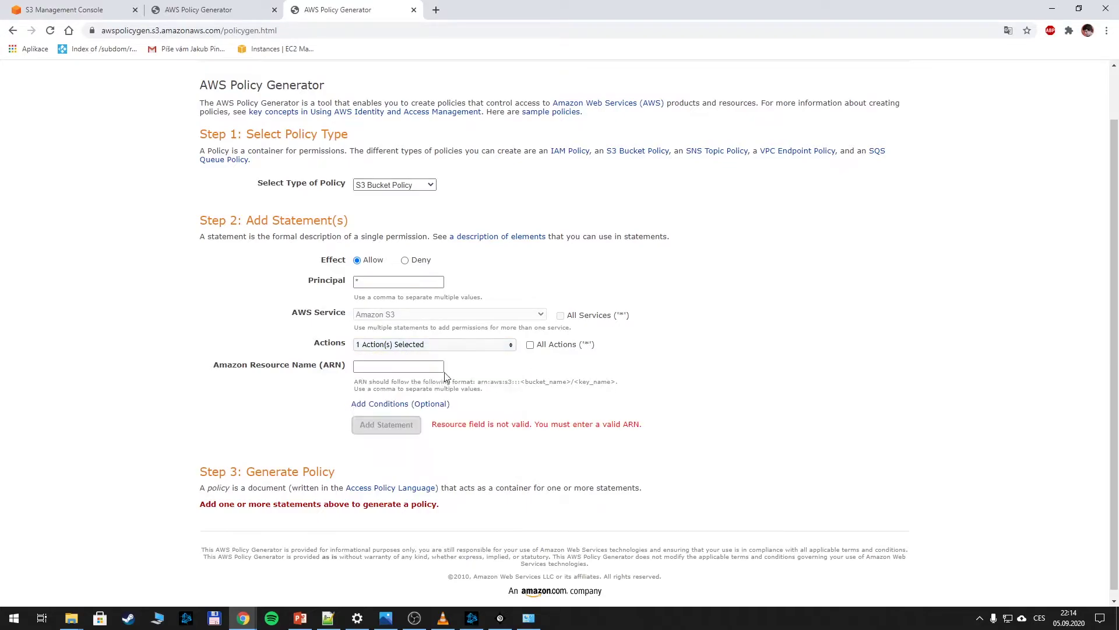
# Step: Copy the bucket ARN arn:aws:s3:::stormit-demos from the S3 bucket policy editor into the statement's Amazon Resource Name field
pyautogui.moveTo(211, 368); pyautogui.dragTo(337, 371)
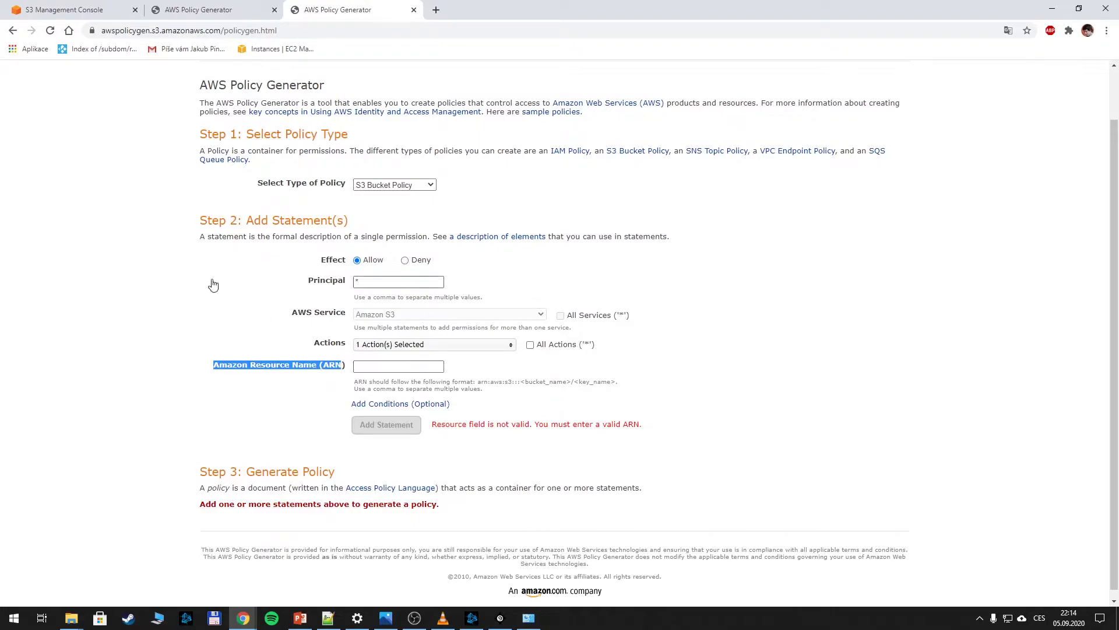
pyautogui.click(90, 8)
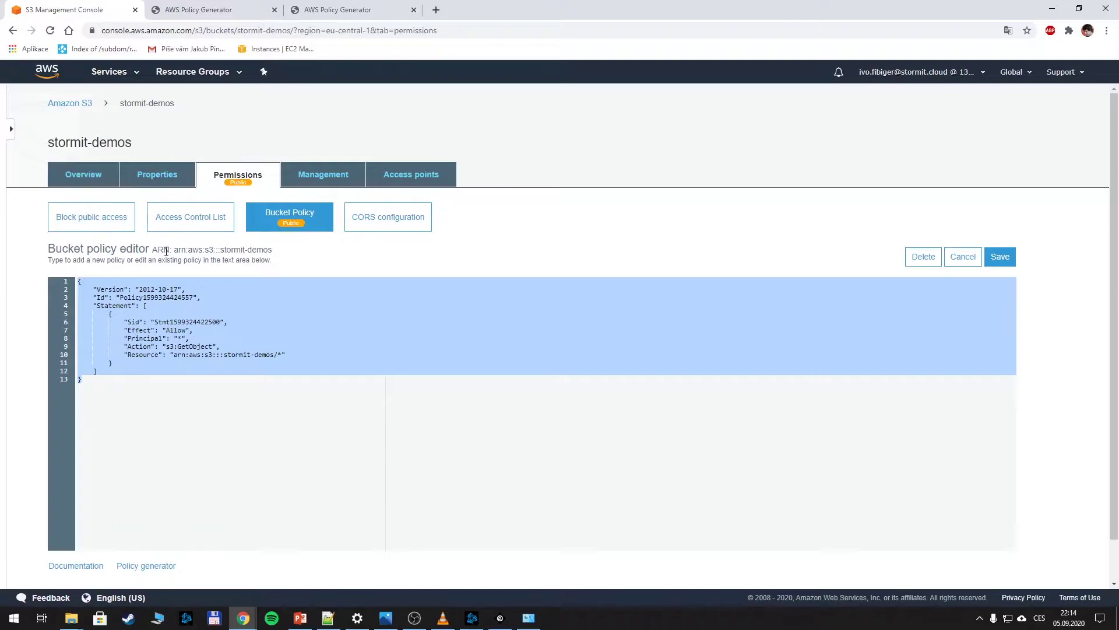
pyautogui.moveTo(174, 249)
pyautogui.mouseDown()
pyautogui.moveTo(282, 254)
pyautogui.moveTo(176, 246)
pyautogui.mouseUp()
pyautogui.hotkey('ctrl', 'c')
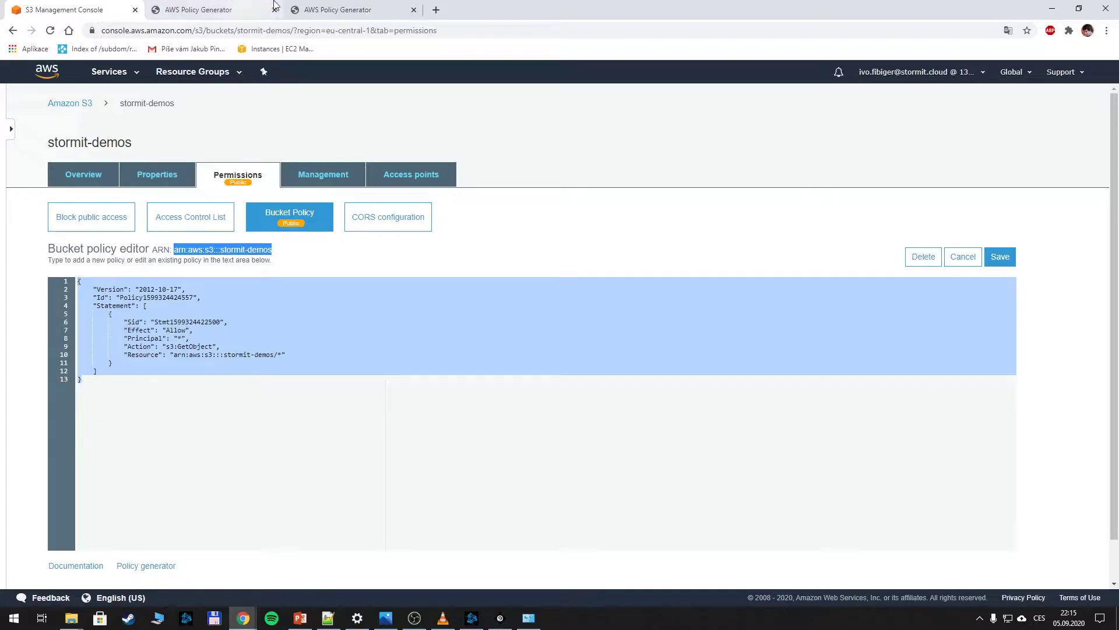
pyautogui.click(338, 9)
pyautogui.click(382, 367)
pyautogui.hotkey('ctrl', 'v')
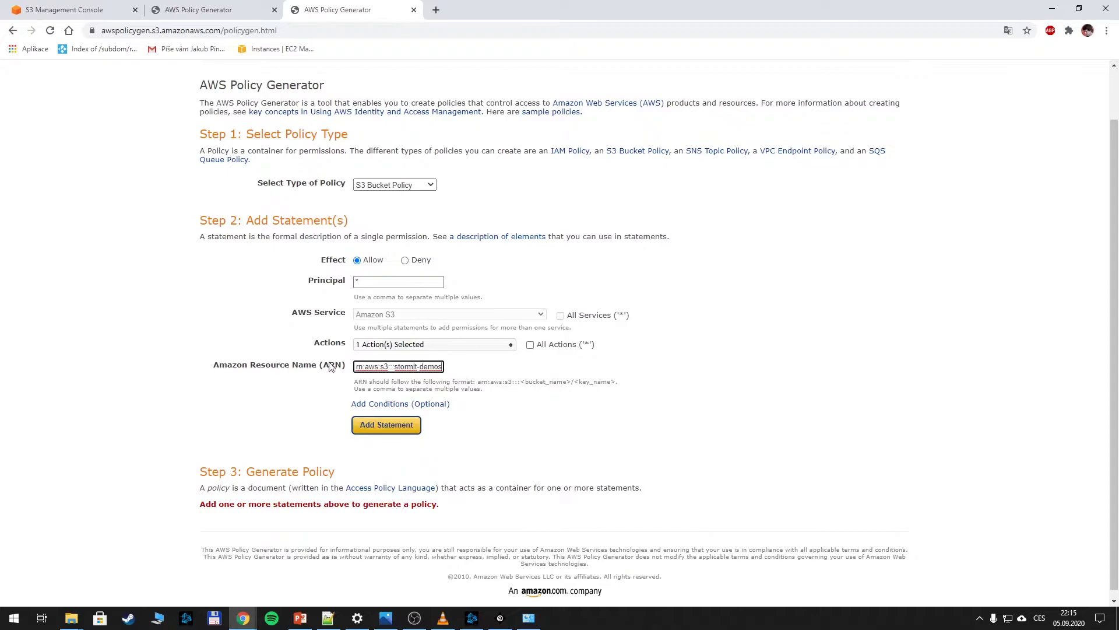
# Step: Add the statement to the policy and generate the policy JSON document
pyautogui.click(398, 425)
pyautogui.scroll(-2, 400, 425)
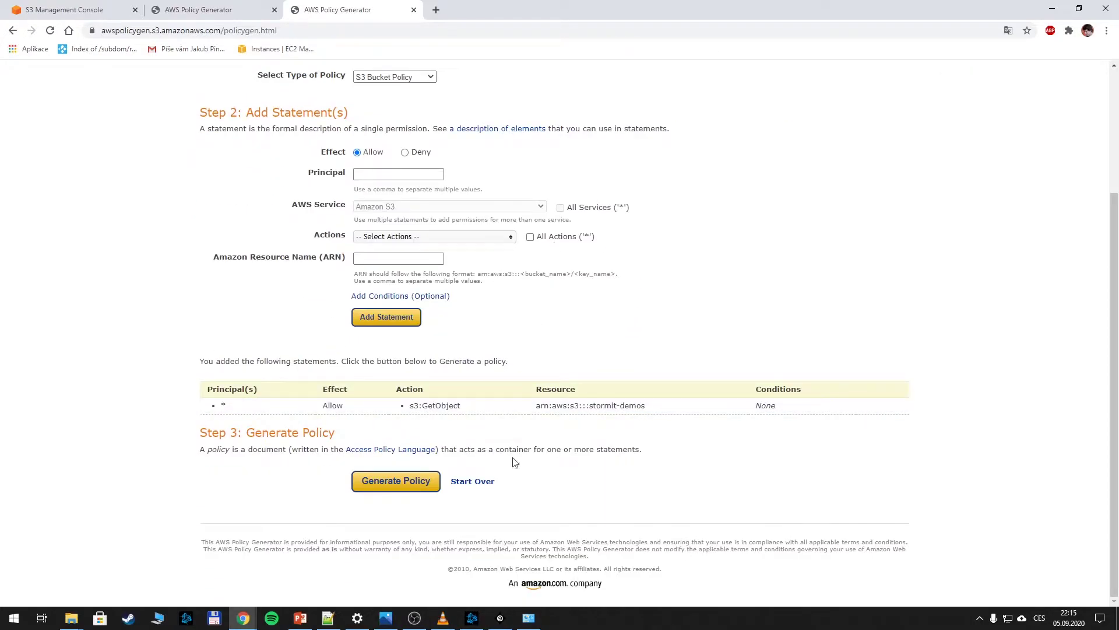
pyautogui.click(395, 481)
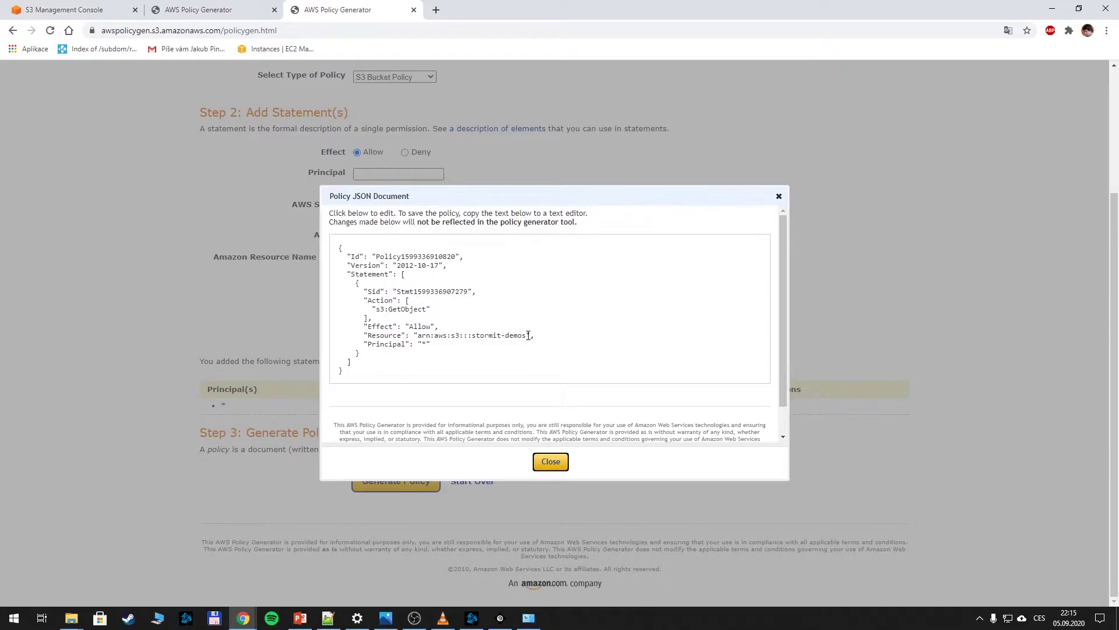
# Step: Change the Resource in the generated policy JSON to arn:aws:s3:::stormit-demos/* and copy the whole document
pyautogui.moveTo(356, 336); pyautogui.dragTo(485, 334)
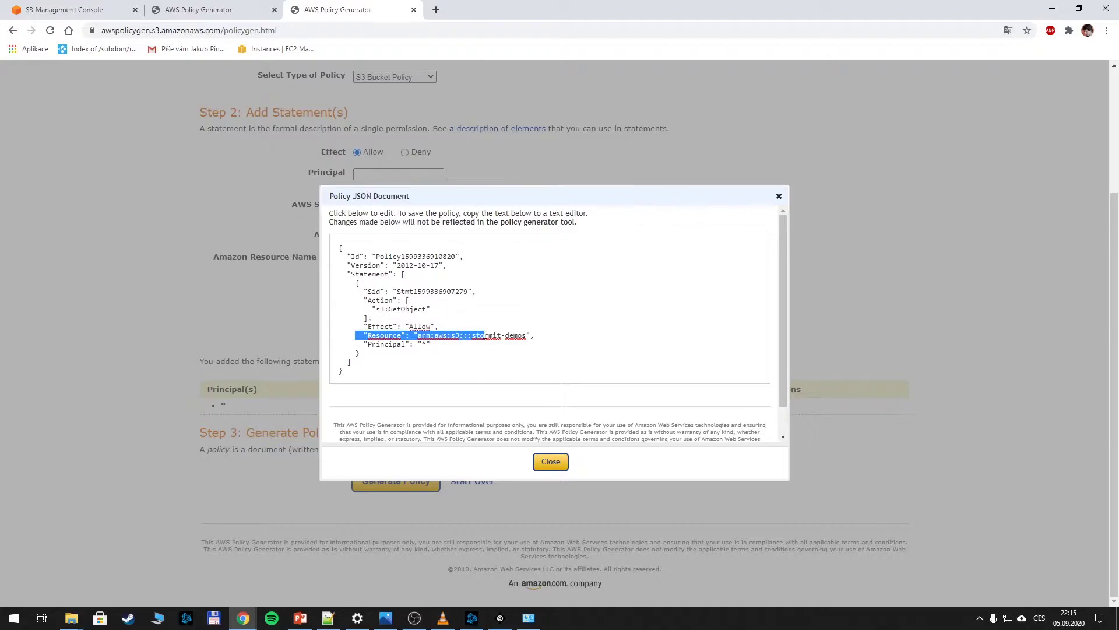
pyautogui.click(433, 335)
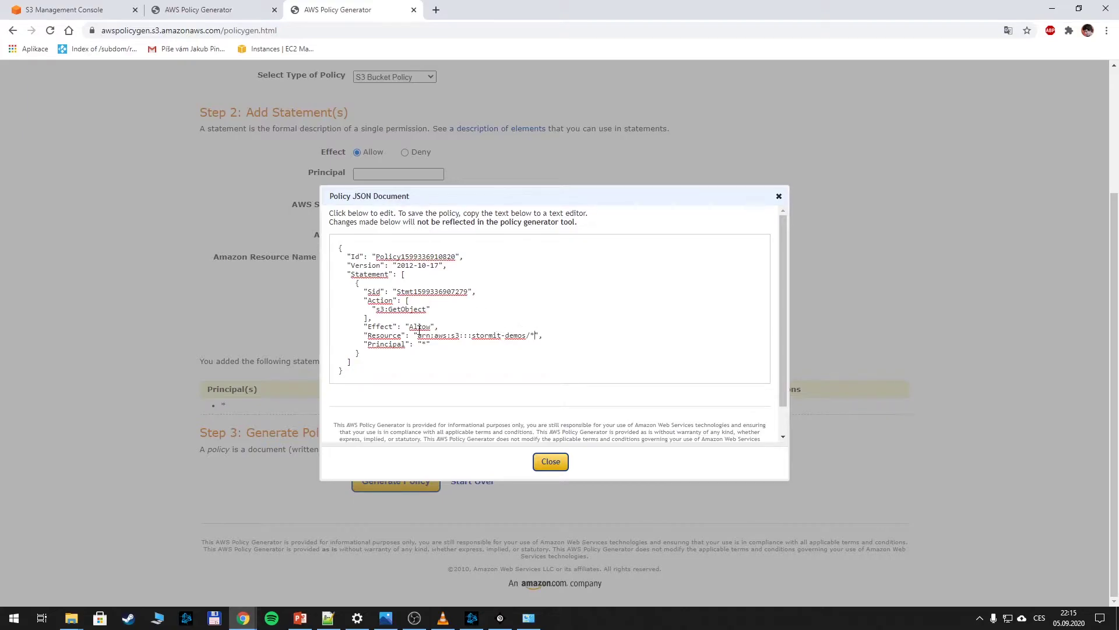
pyautogui.hotkey('ctrl', 'a')
pyautogui.hotkey('ctrl', 'c')
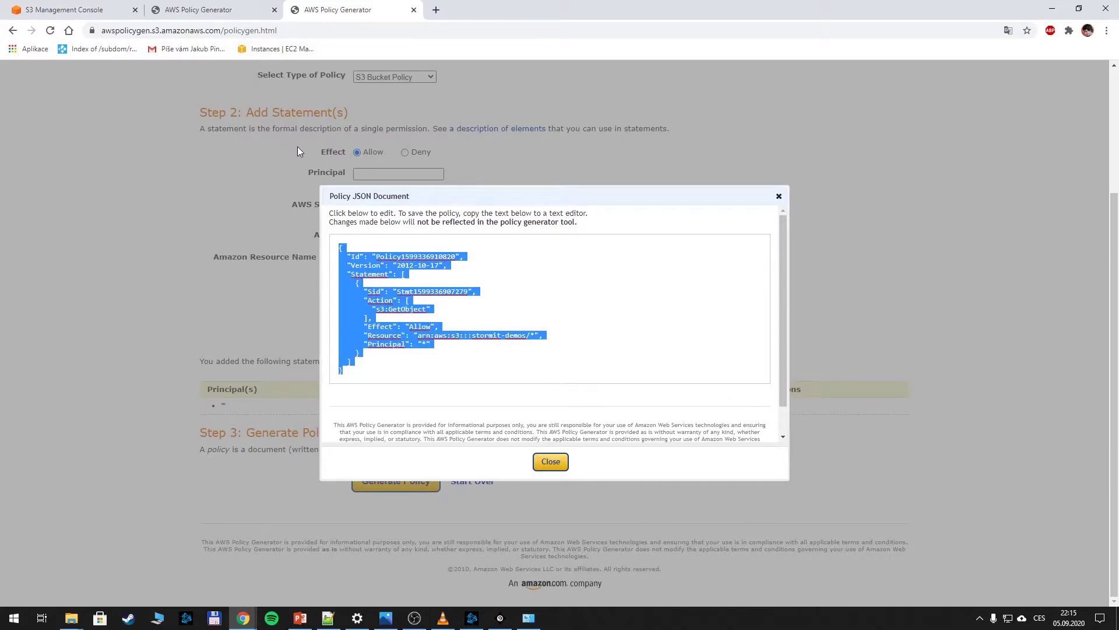
# Step: Replace the existing policy in the stormit-demos bucket policy editor with the copied JSON and save it
pyautogui.click(44, 10)
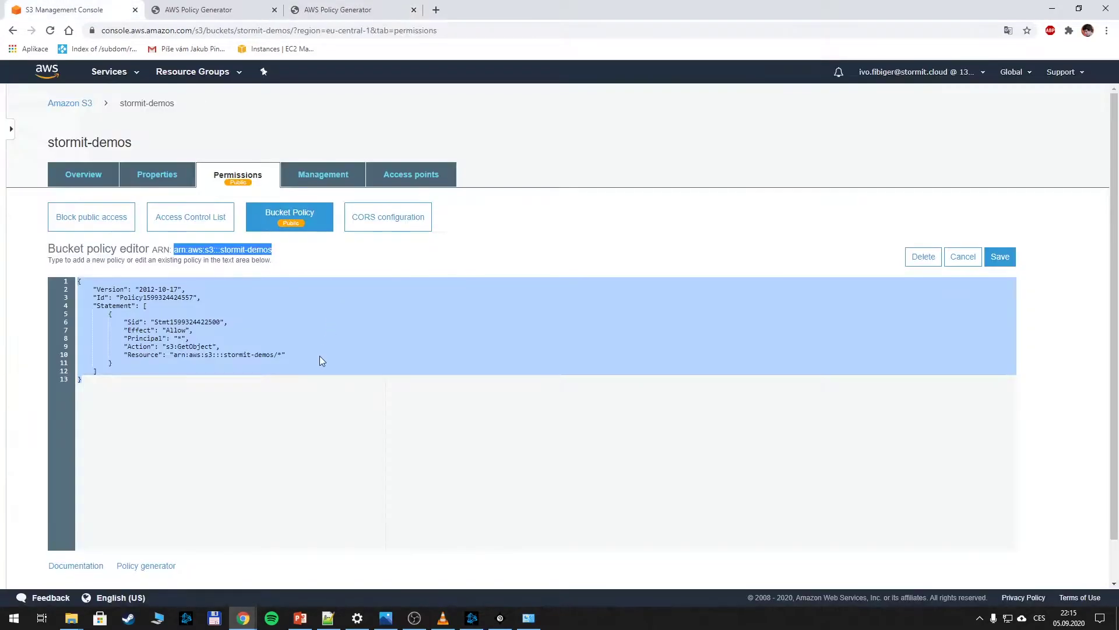
pyautogui.click(187, 356)
pyautogui.hotkey('ctrl', 'a')
pyautogui.hotkey('ctrl', 'v')
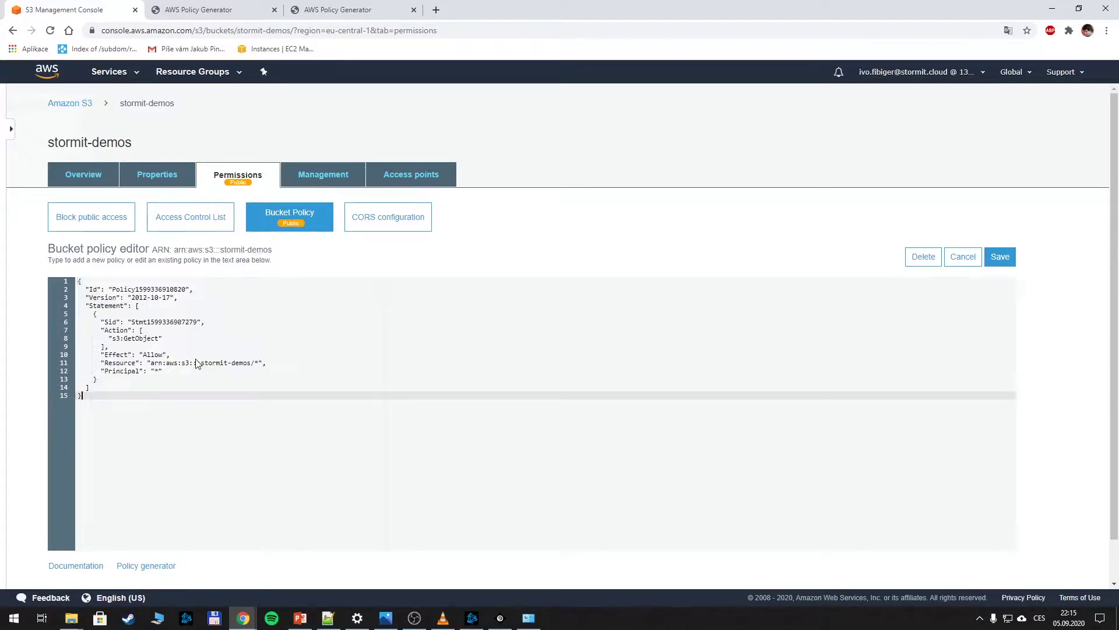
pyautogui.click(1001, 261)
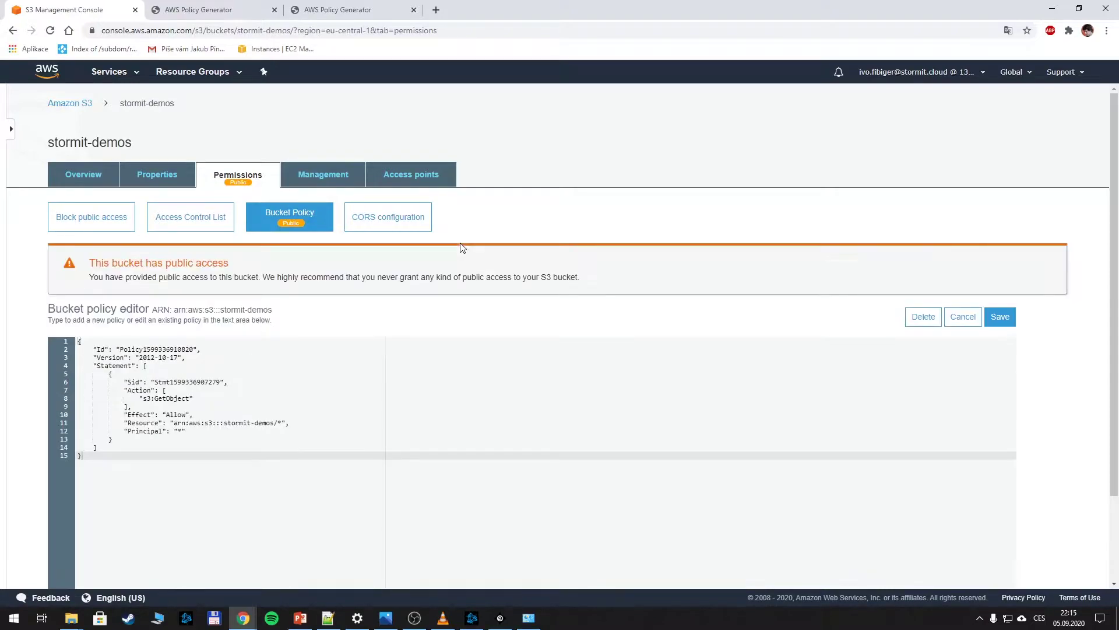
pyautogui.moveTo(230, 262); pyautogui.dragTo(90, 267)
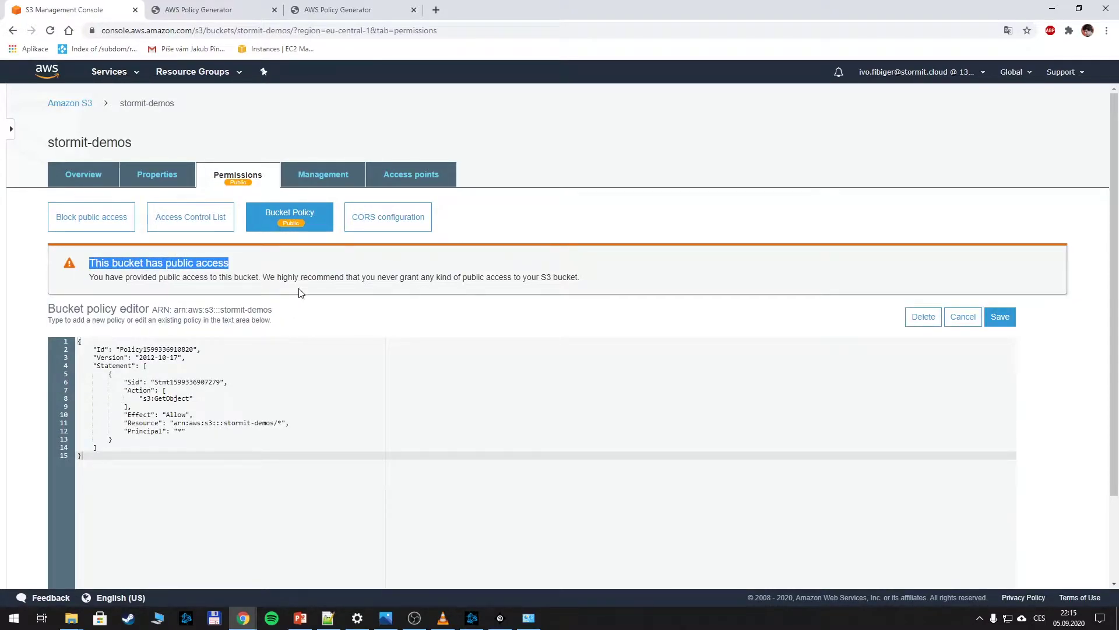
pyautogui.click(295, 257)
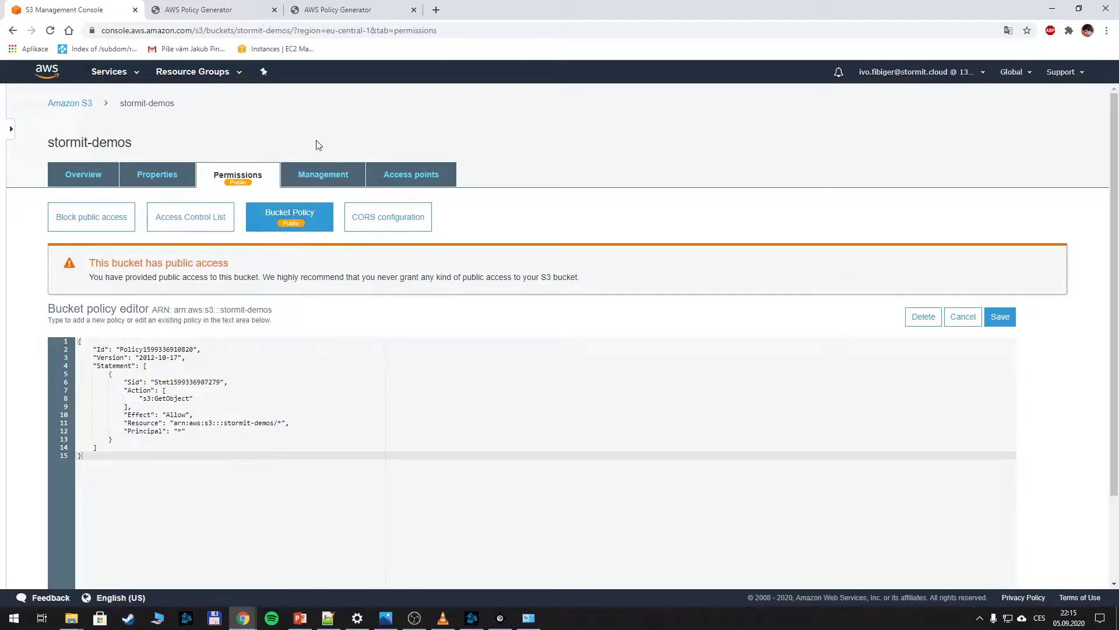
# Step: Set the error document to index.html in the bucket's static website hosting properties, same as the index document, and save
pyautogui.click(149, 182)
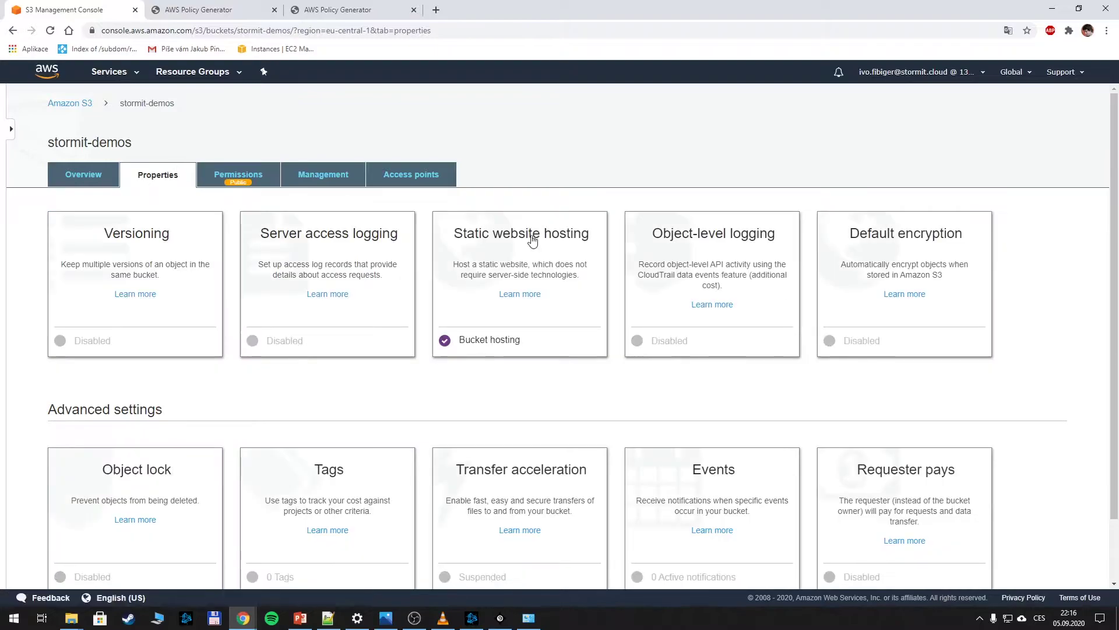
pyautogui.click(522, 239)
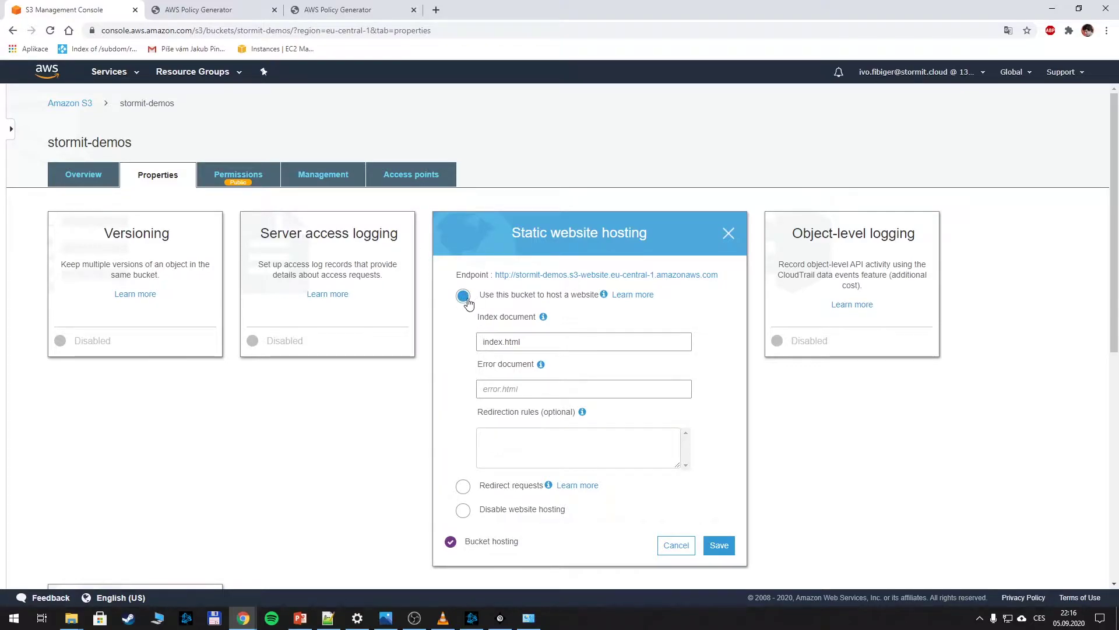
pyautogui.click(529, 344)
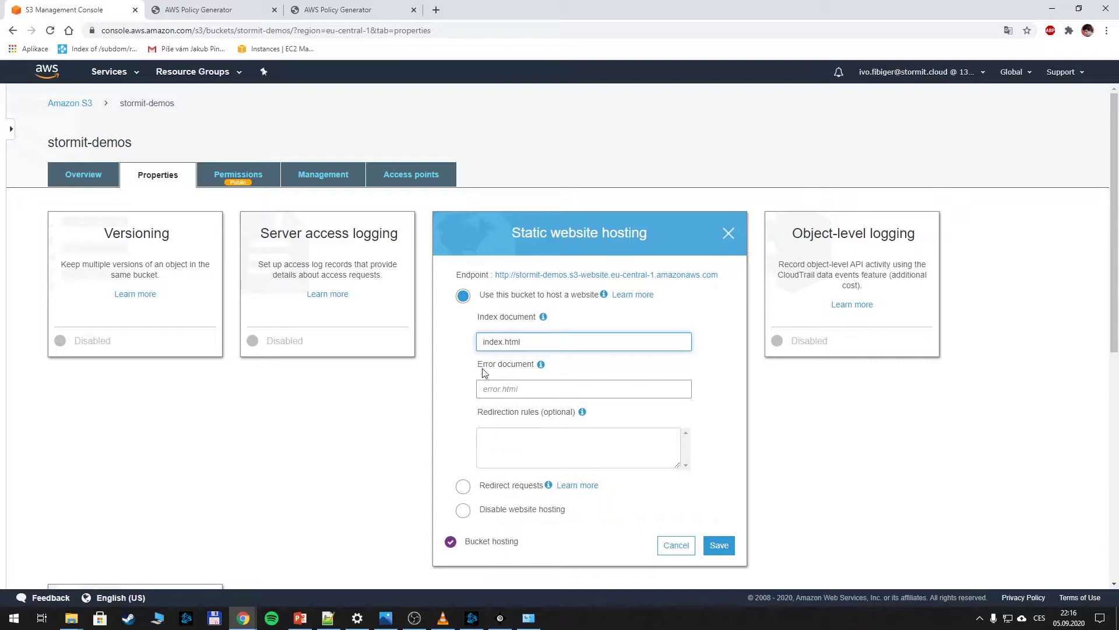
pyautogui.press('Tab')
pyautogui.hotkey('shift', 'Tab')
pyautogui.hotkey('ctrl', 'c')
pyautogui.click(507, 390)
pyautogui.hotkey('ctrl', 'v')
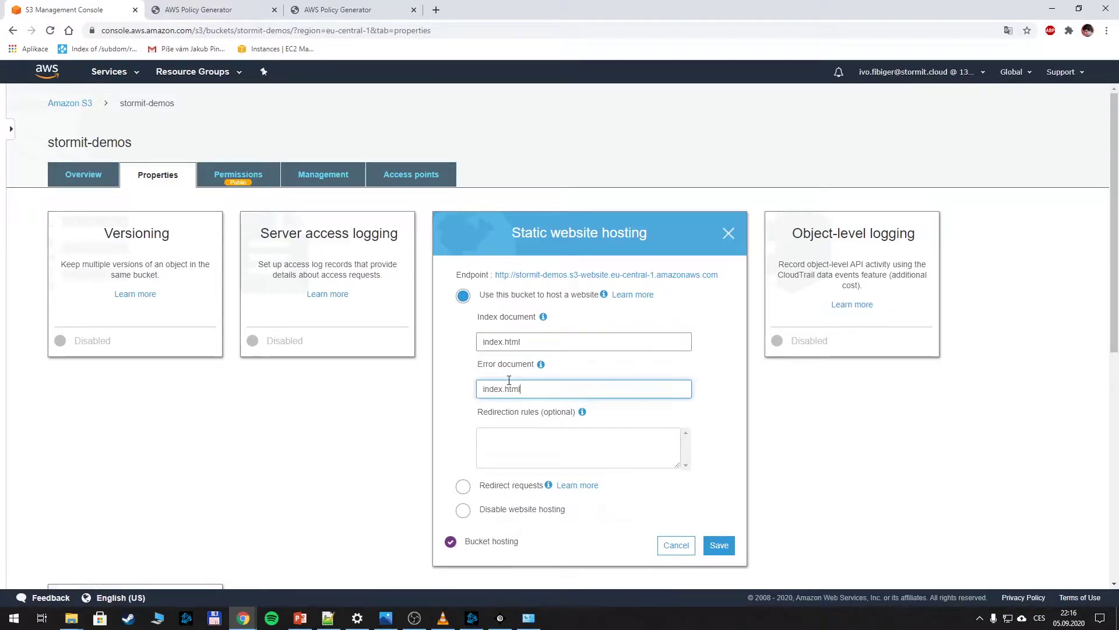
pyautogui.click(718, 545)
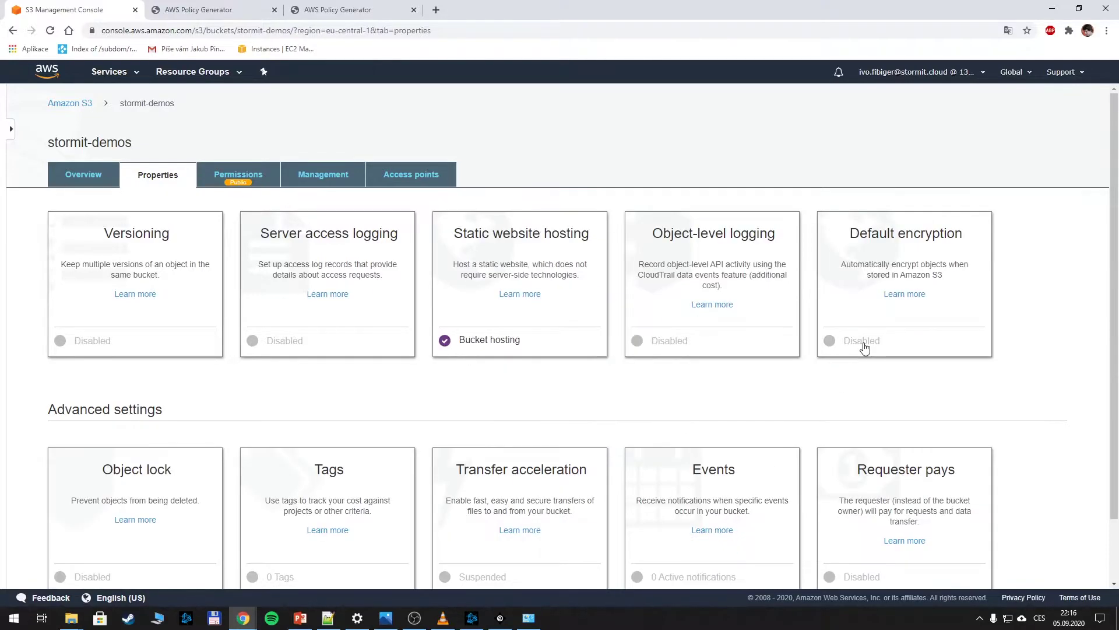
# Step: Upload index.html from the local demofiles folder to the root of the stormit-demos bucket
pyautogui.scroll(-1, 657, 350)
pyautogui.scroll(1, 583, 262)
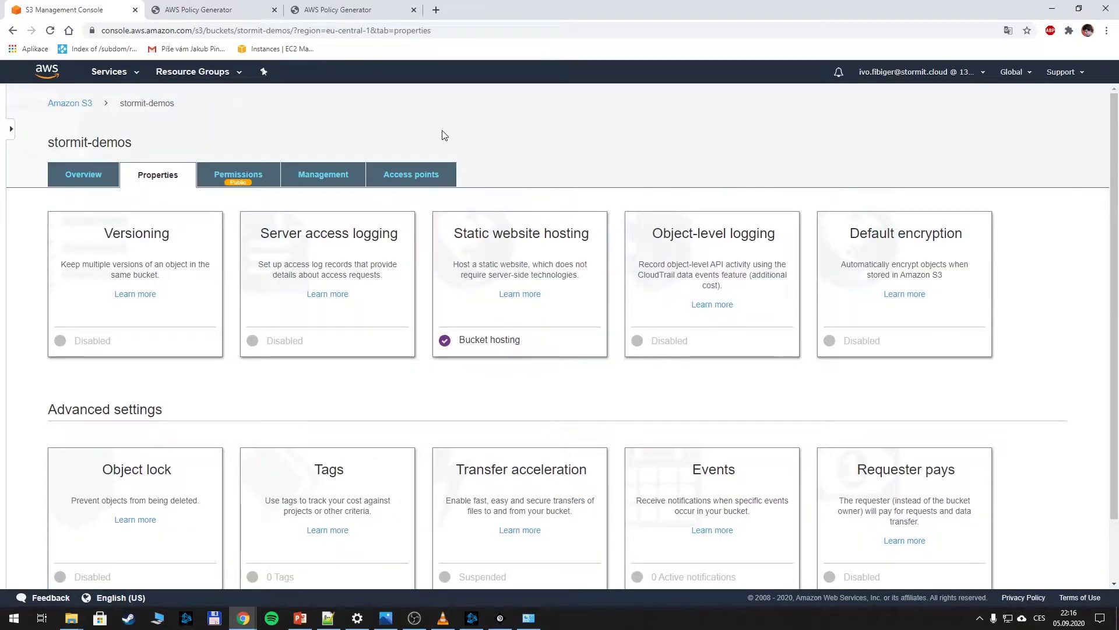
pyautogui.click(82, 174)
pyautogui.click(74, 219)
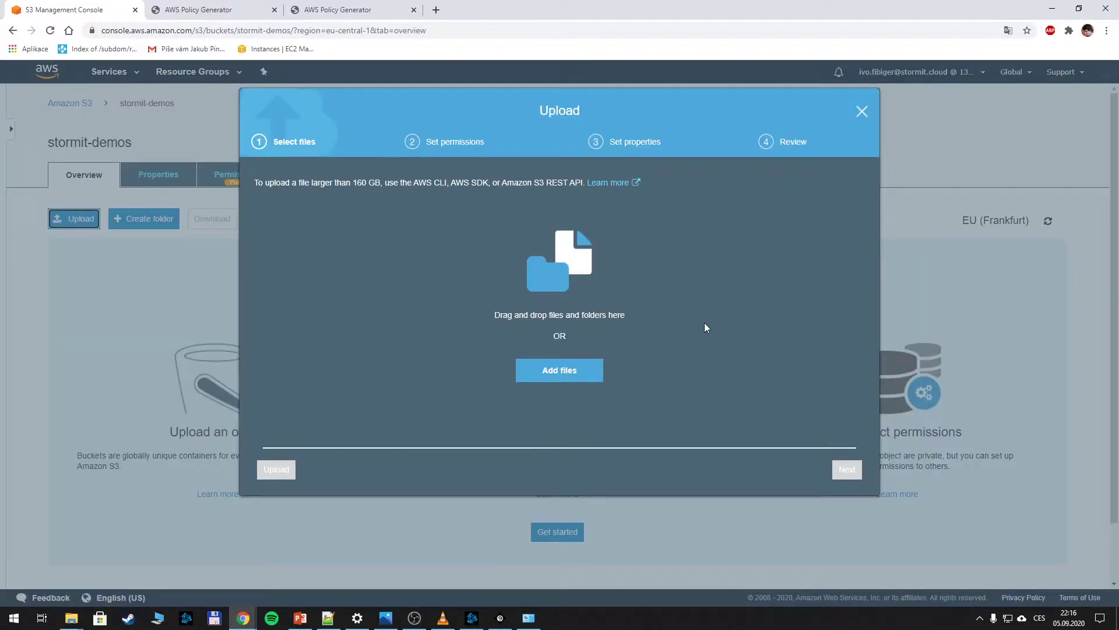
pyautogui.click(558, 370)
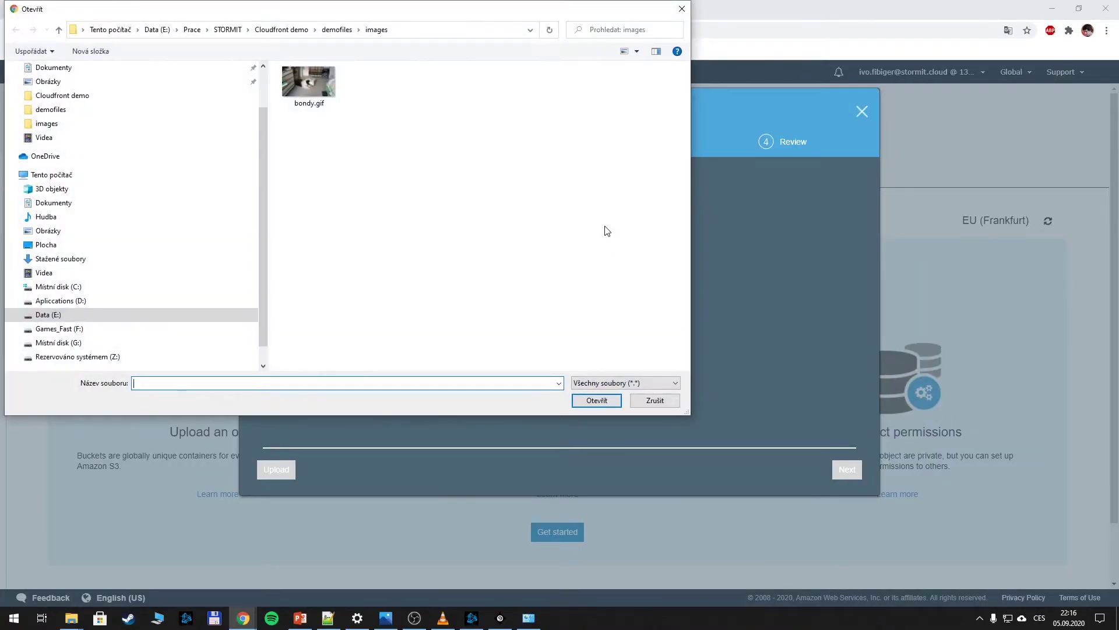
pyautogui.click(337, 29)
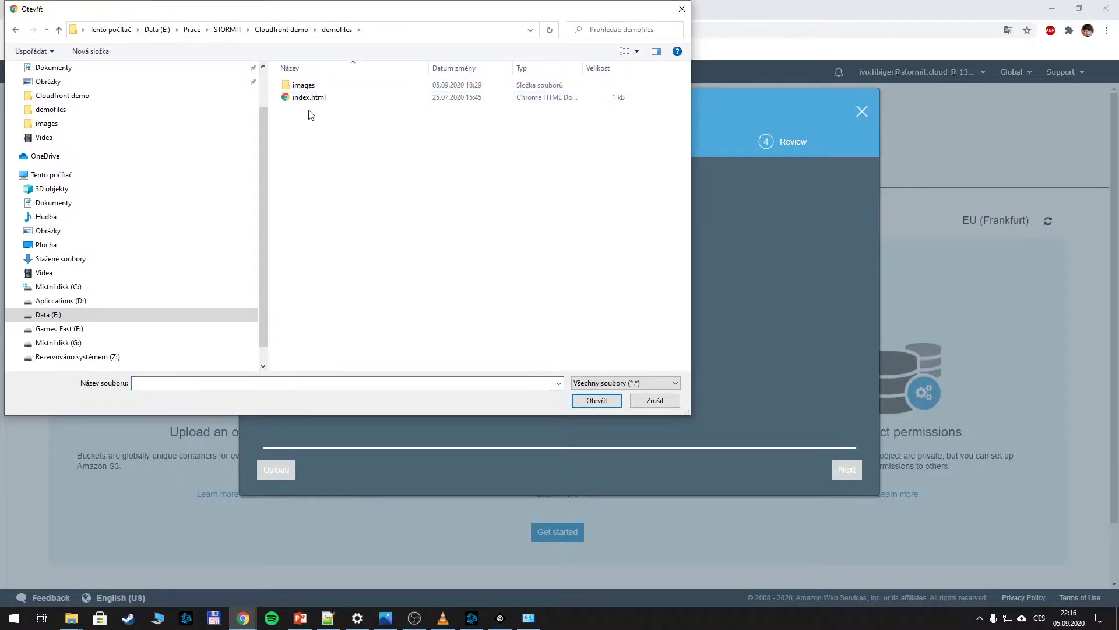
pyautogui.click(296, 98)
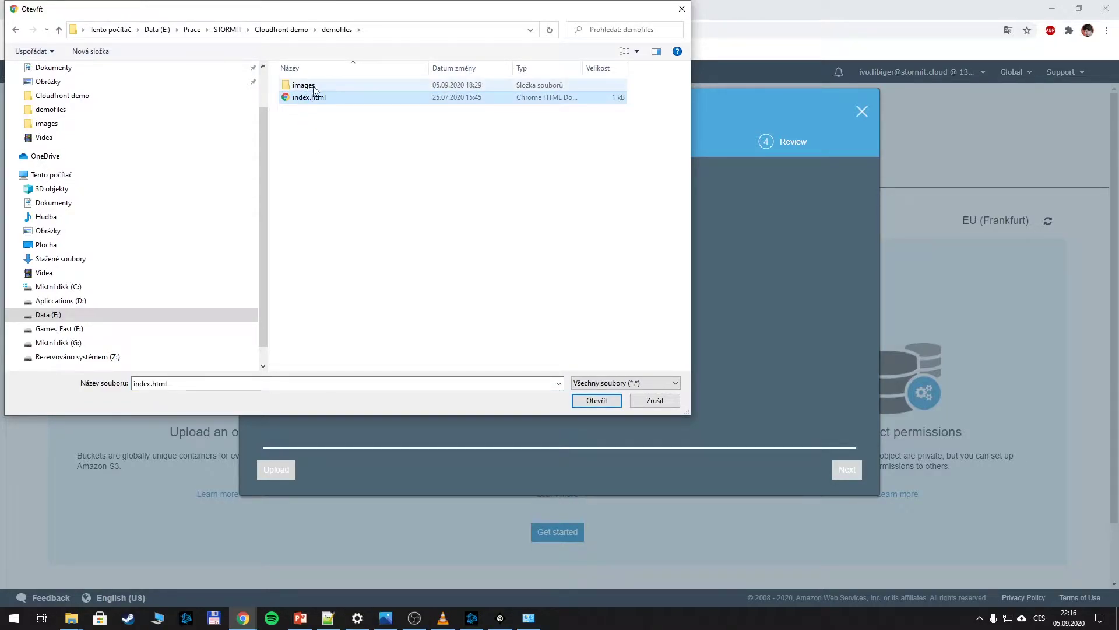
pyautogui.doubleClick(308, 85)
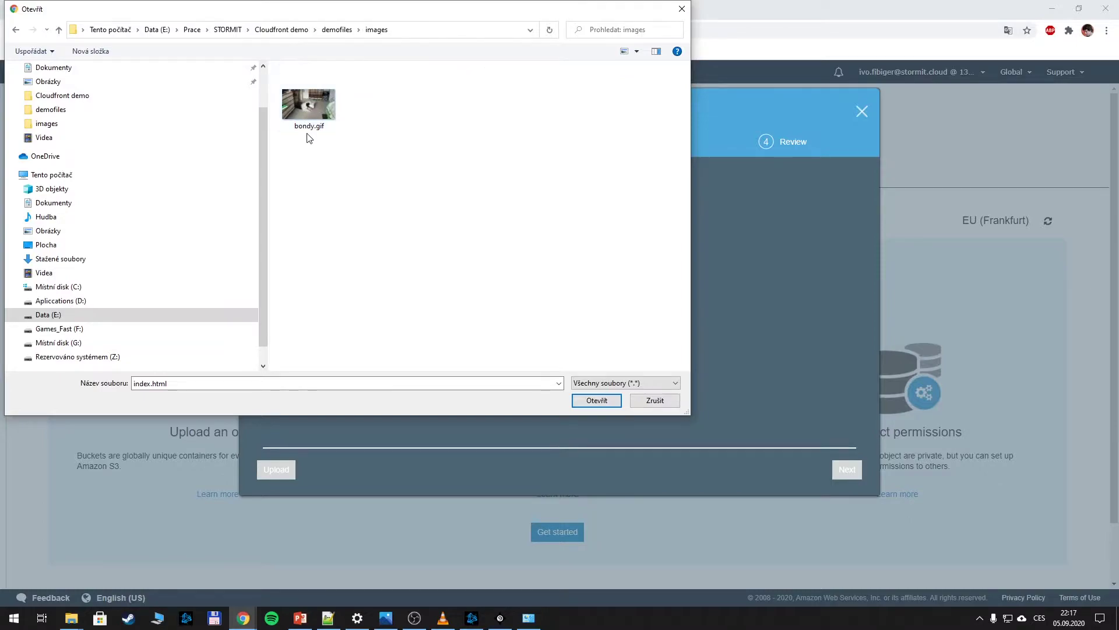
pyautogui.press('BackSpace')
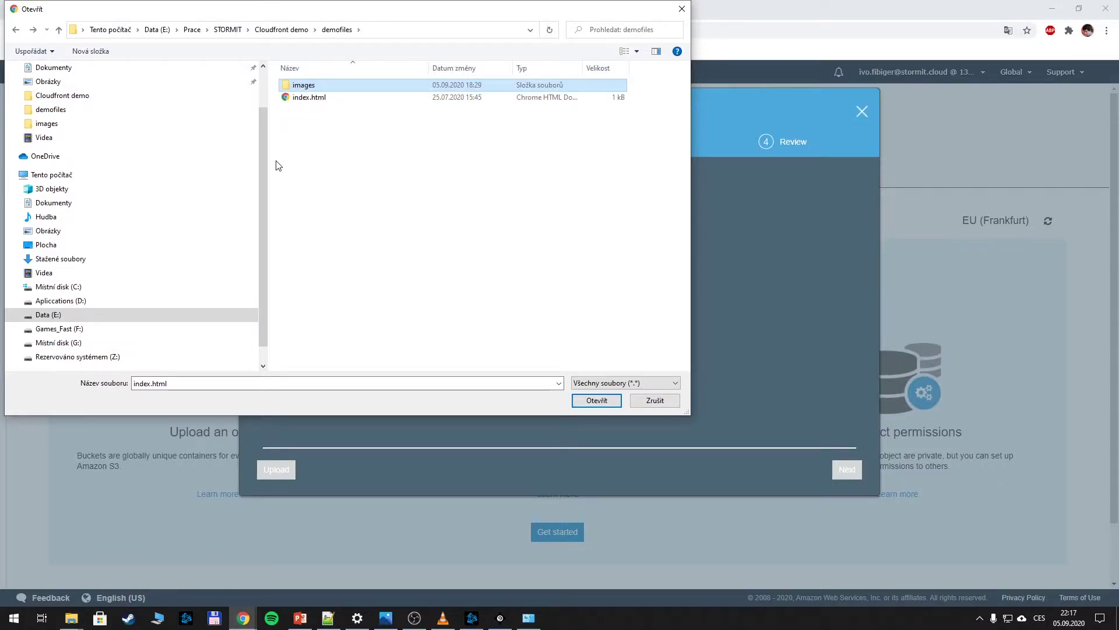
pyautogui.doubleClick(324, 98)
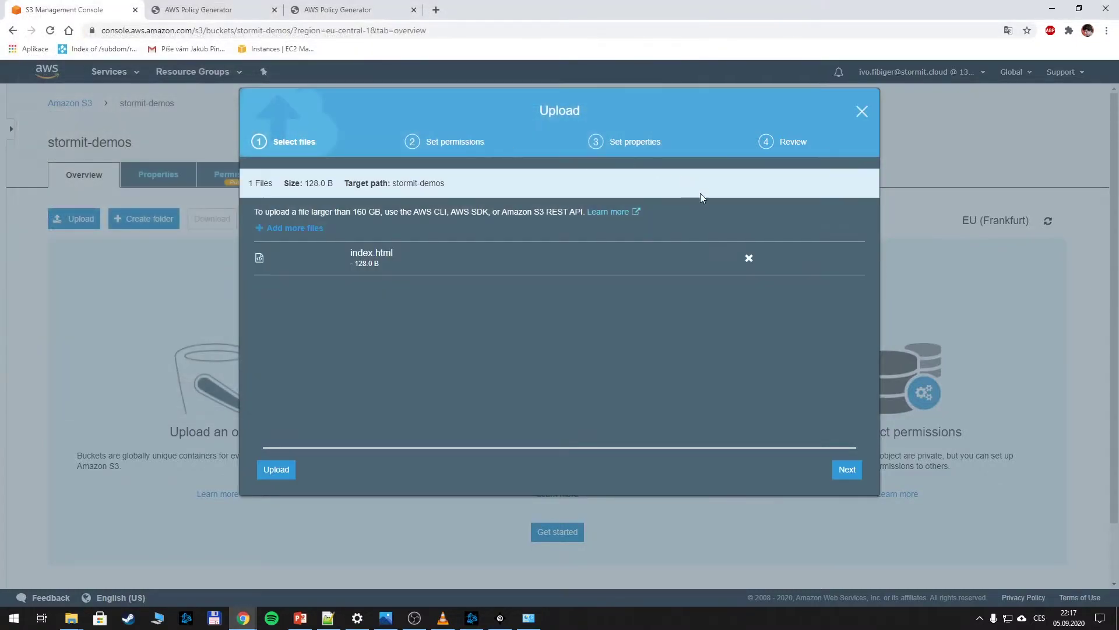
pyautogui.click(276, 469)
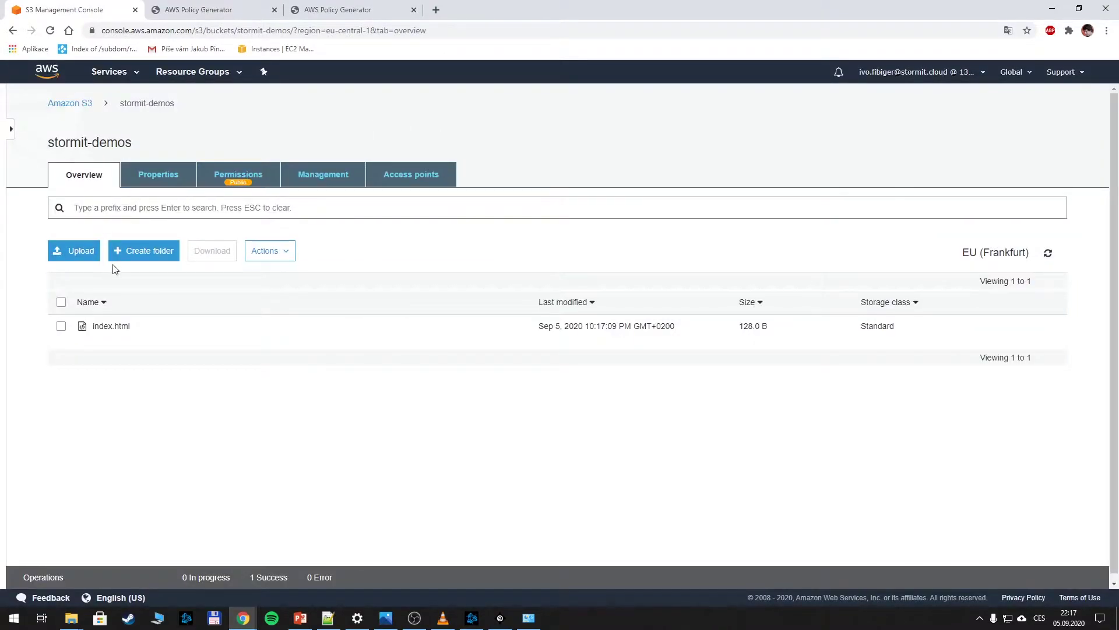
# Step: Create a folder named images in the bucket, keeping encryption at None (Use bucket settings)
pyautogui.click(142, 243)
pyautogui.write('images')
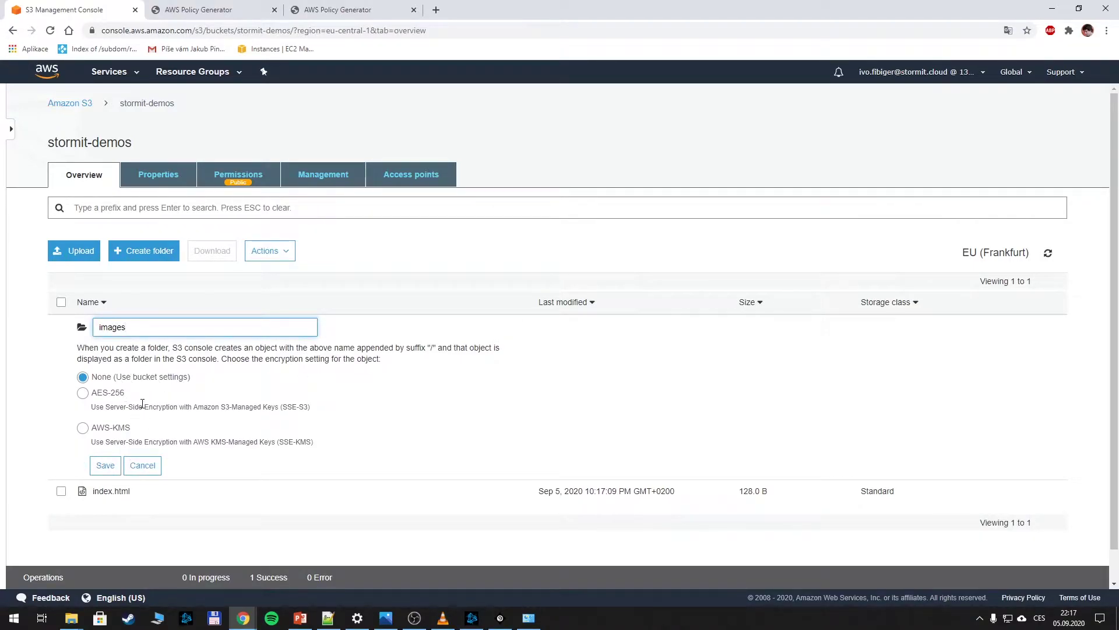
pyautogui.click(107, 460)
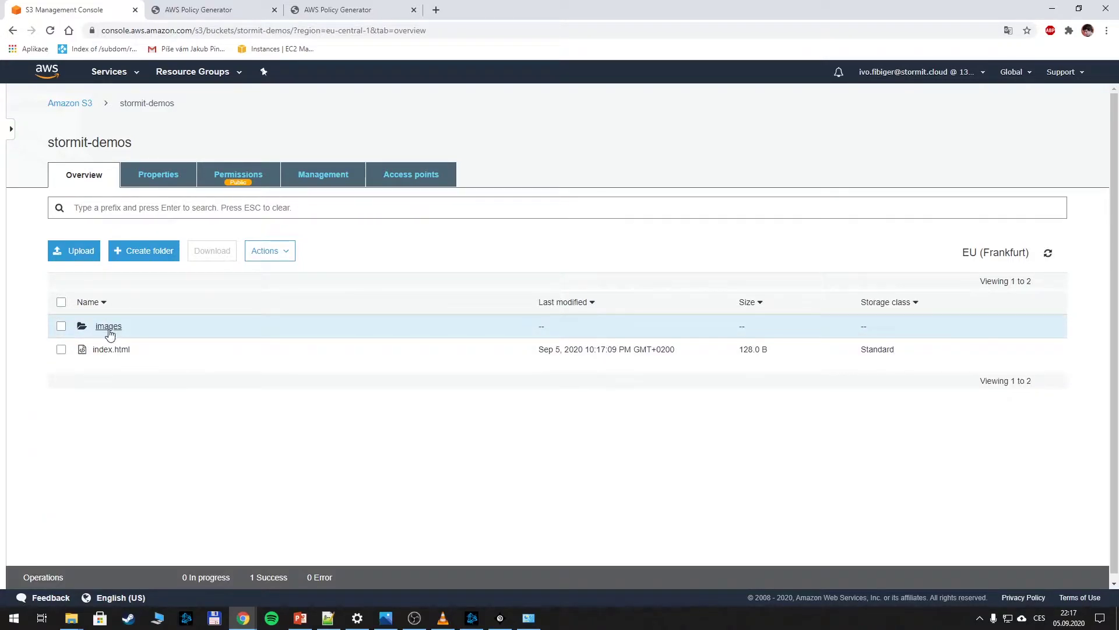
# Step: Upload bondy.gif from the local demofiles/images folder into the bucket's images folder
pyautogui.click(109, 330)
pyautogui.click(79, 252)
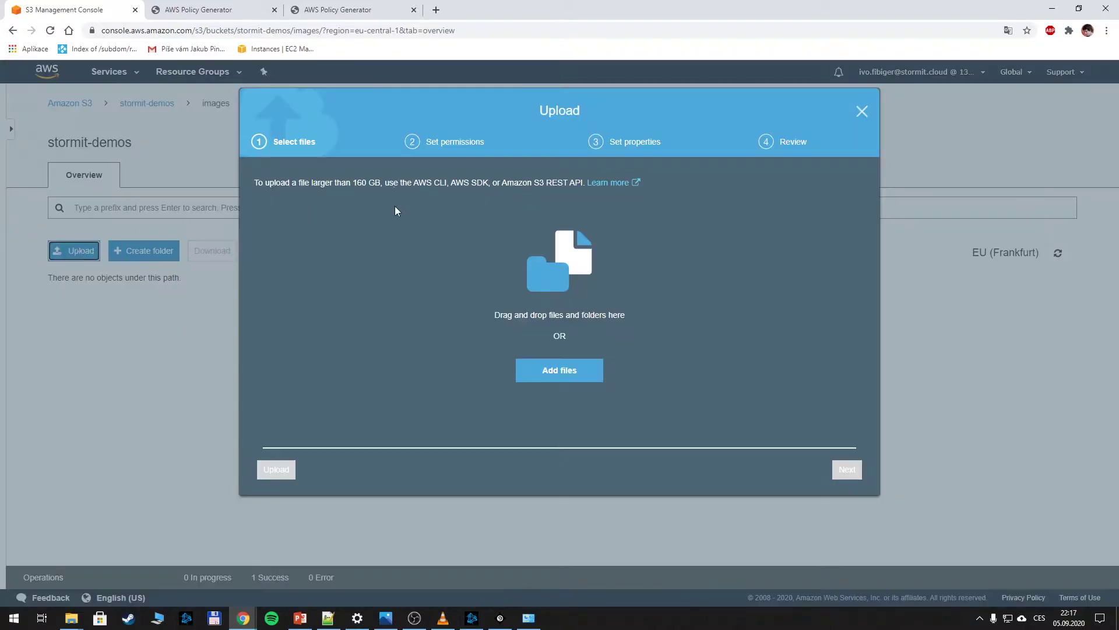
pyautogui.click(567, 376)
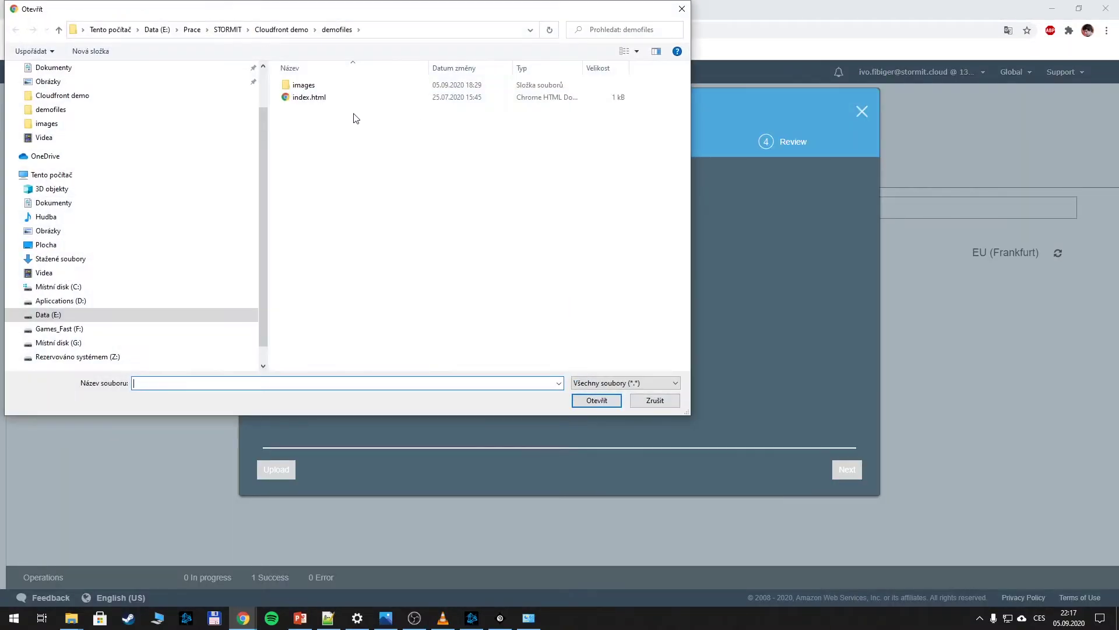
pyautogui.doubleClick(320, 87)
pyautogui.doubleClick(288, 120)
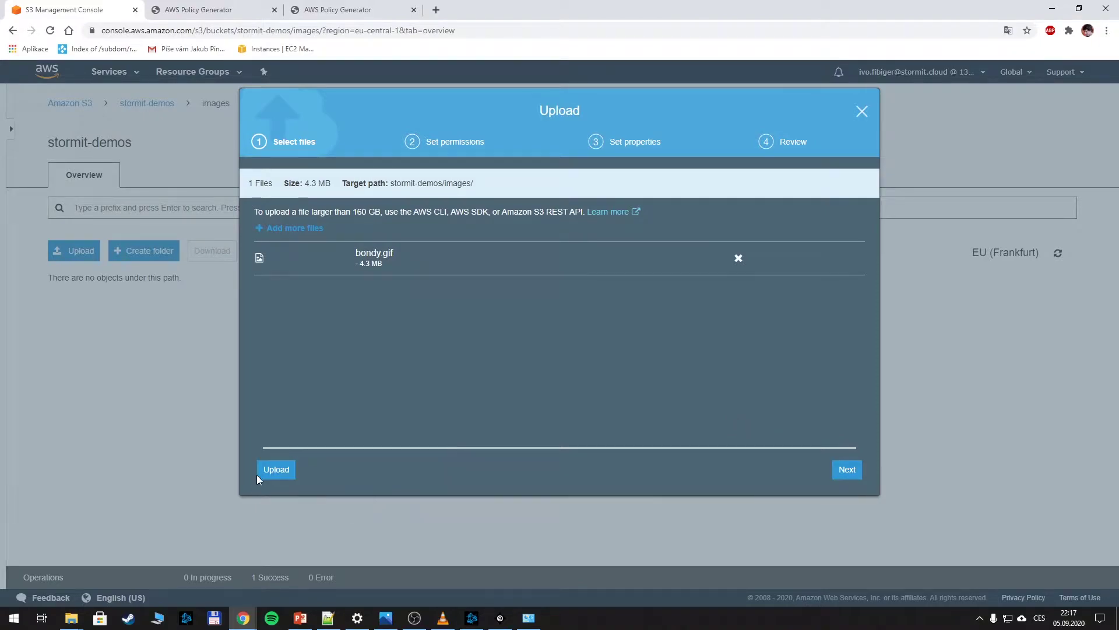
pyautogui.click(274, 470)
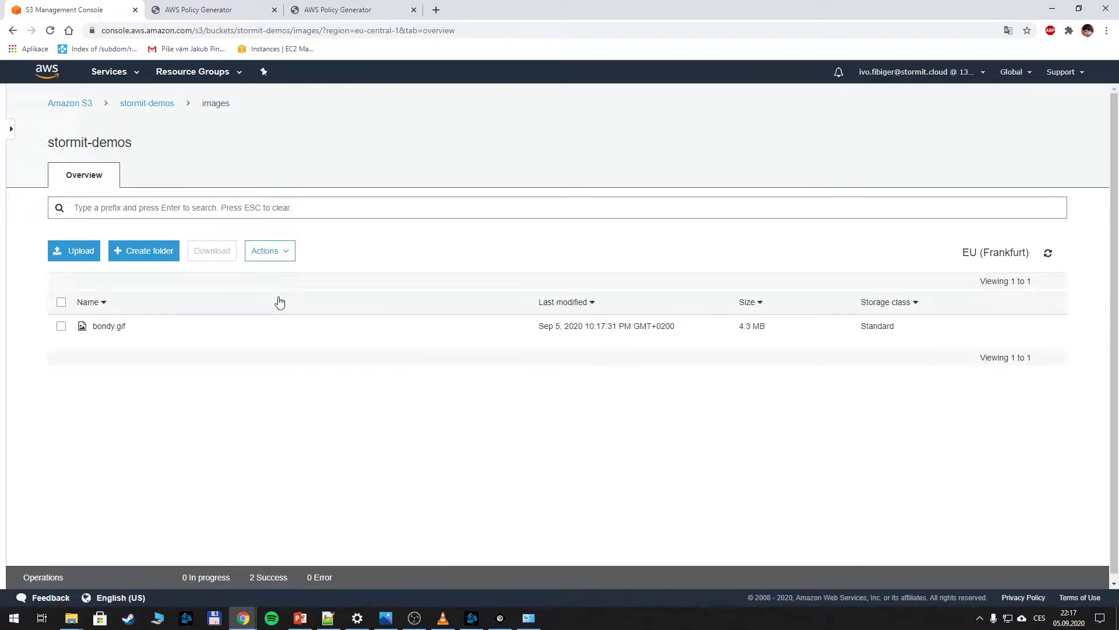
# Step: Preview the local index.html from the demofiles folder in the browser, and close its page
pyautogui.moveTo(71, 617)
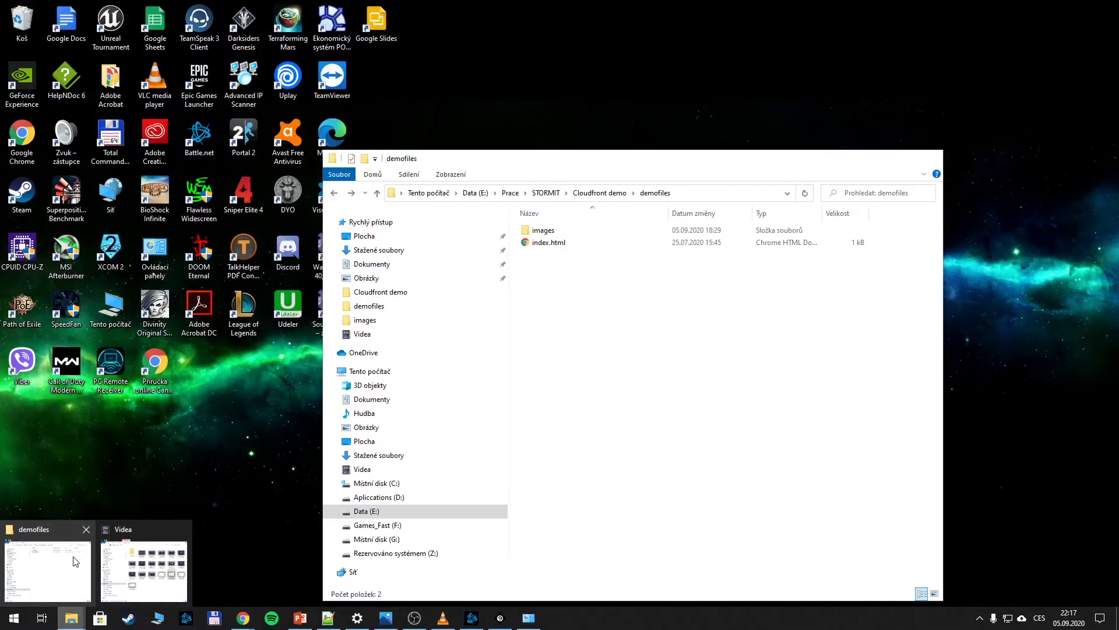
pyautogui.click(75, 561)
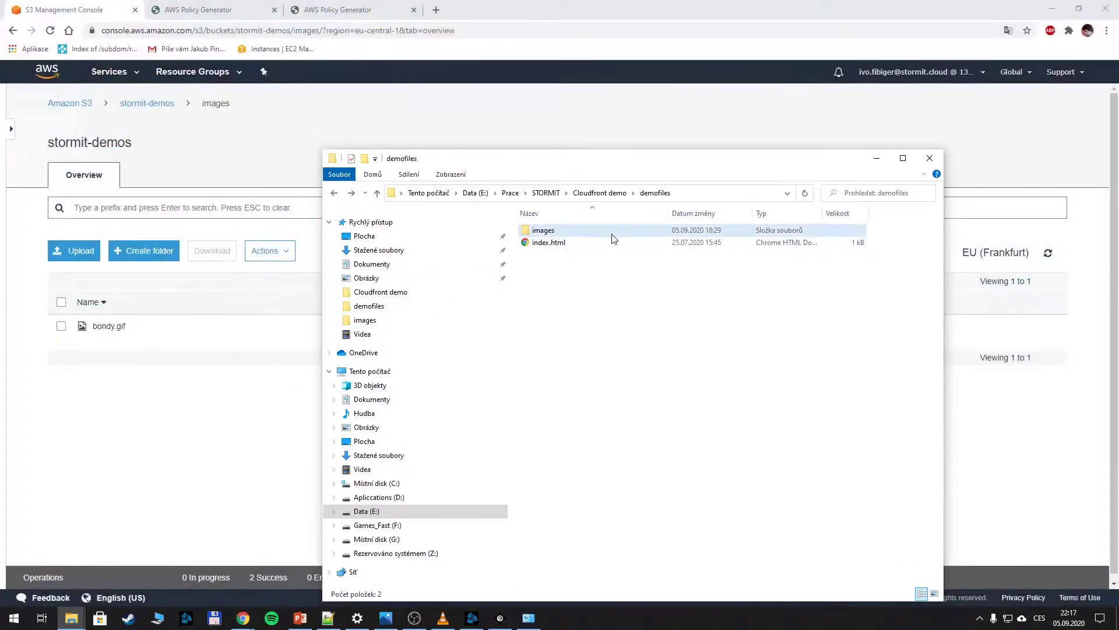
pyautogui.doubleClick(551, 244)
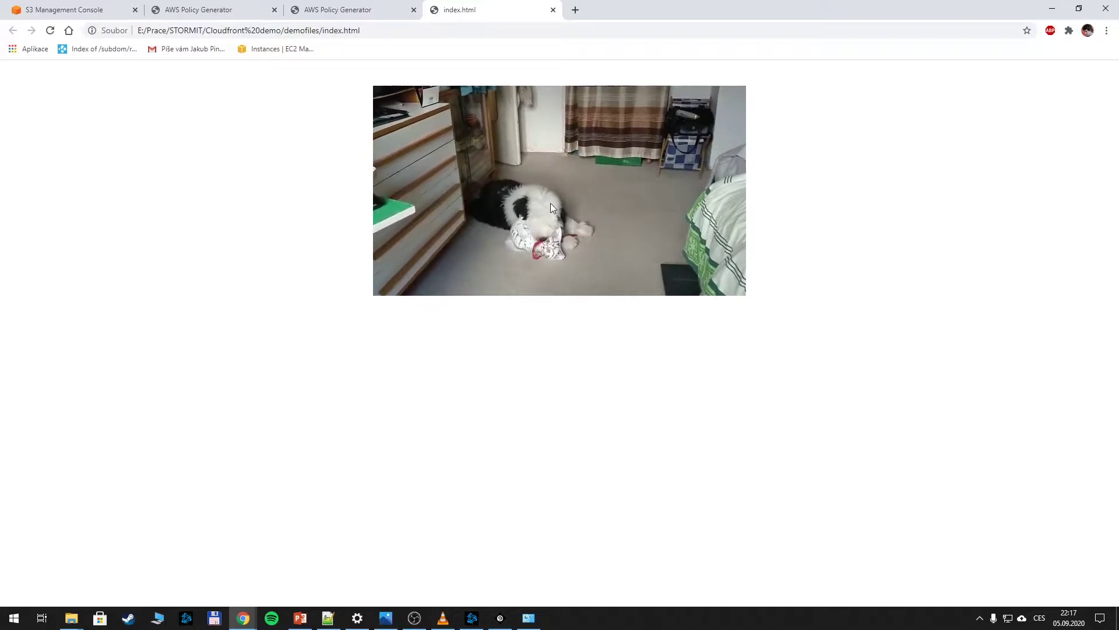
pyautogui.click(553, 10)
# Step: Open the local index.html in Notepad++ and examine its markup and image reference
pyautogui.hotkey('alt', 'Tab')
pyautogui.rightClick(589, 243)
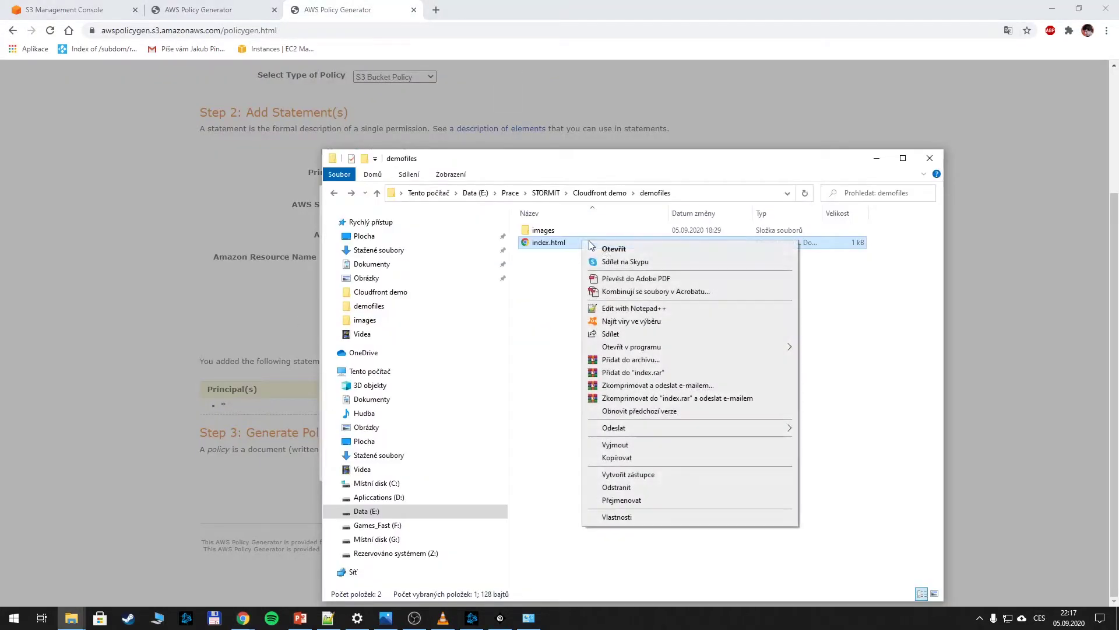
pyautogui.click(634, 308)
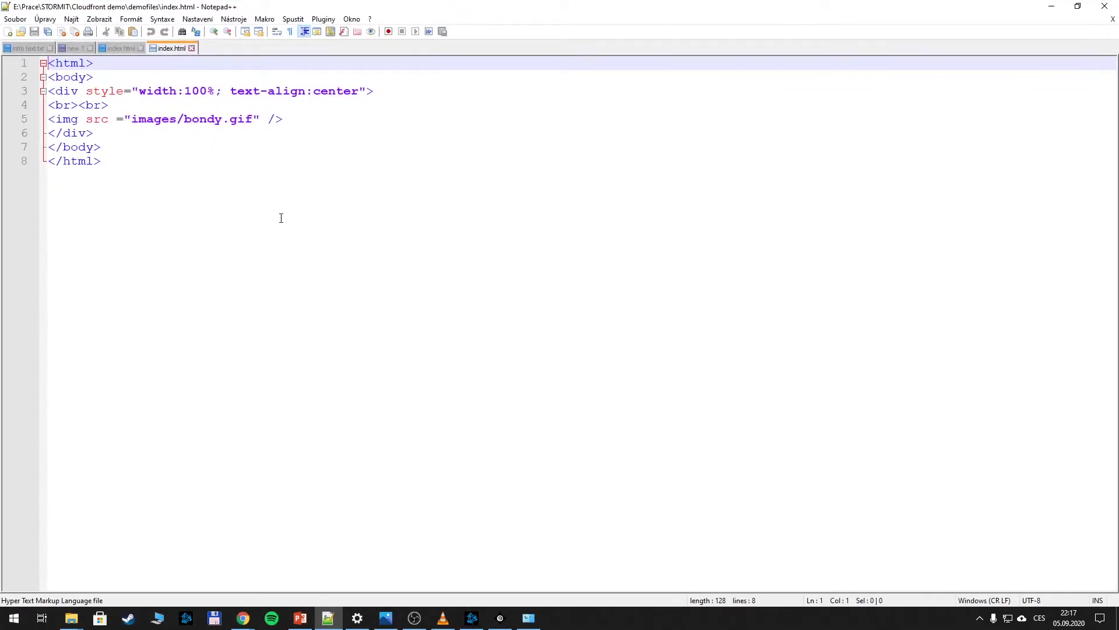
pyautogui.click(168, 211)
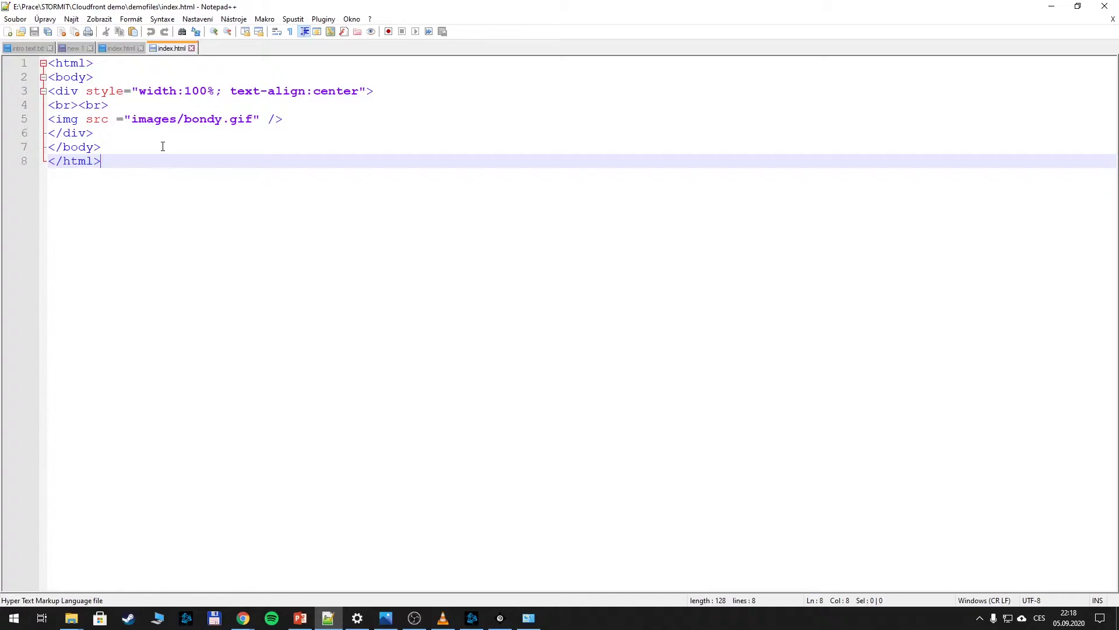
pyautogui.click(1051, 7)
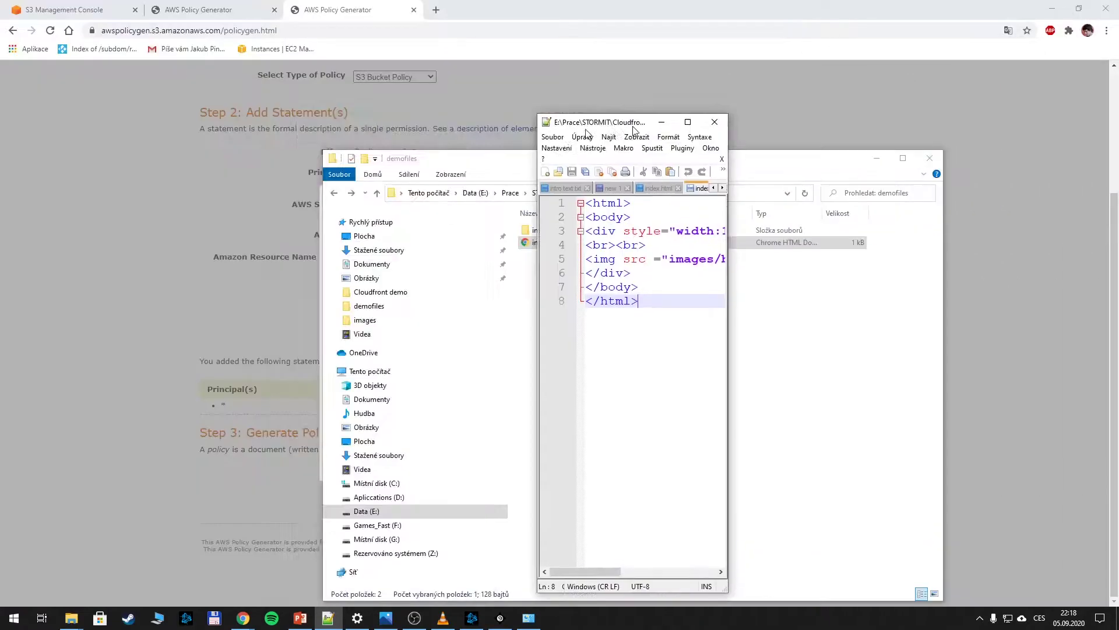
# Step: Open the details of index.html in the stormit-demos bucket and copy its object URL
pyautogui.click(65, 10)
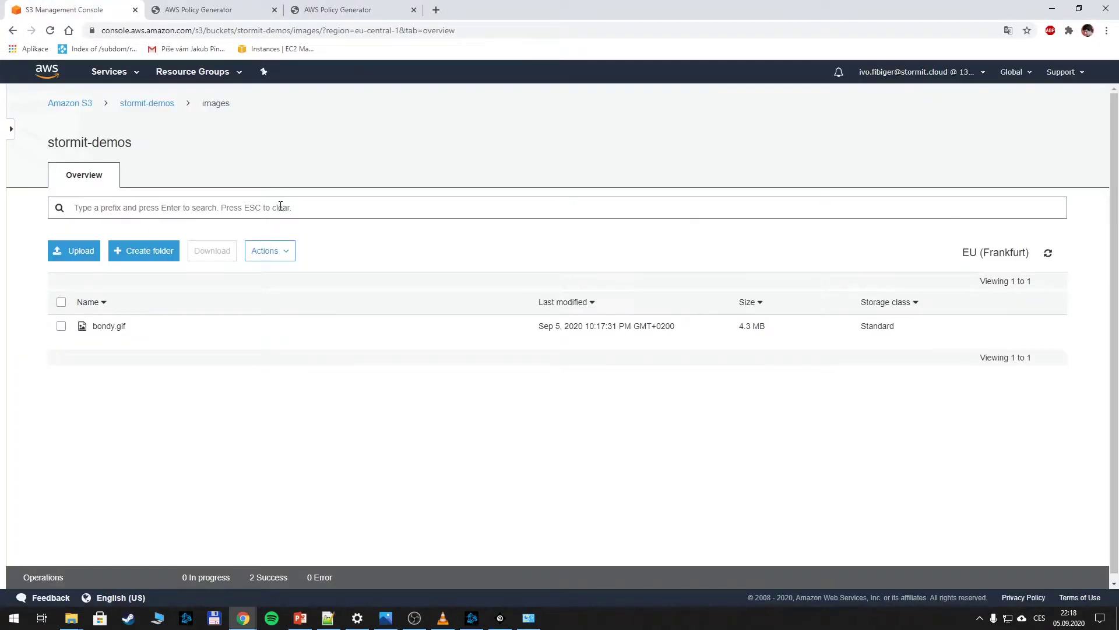
pyautogui.click(140, 105)
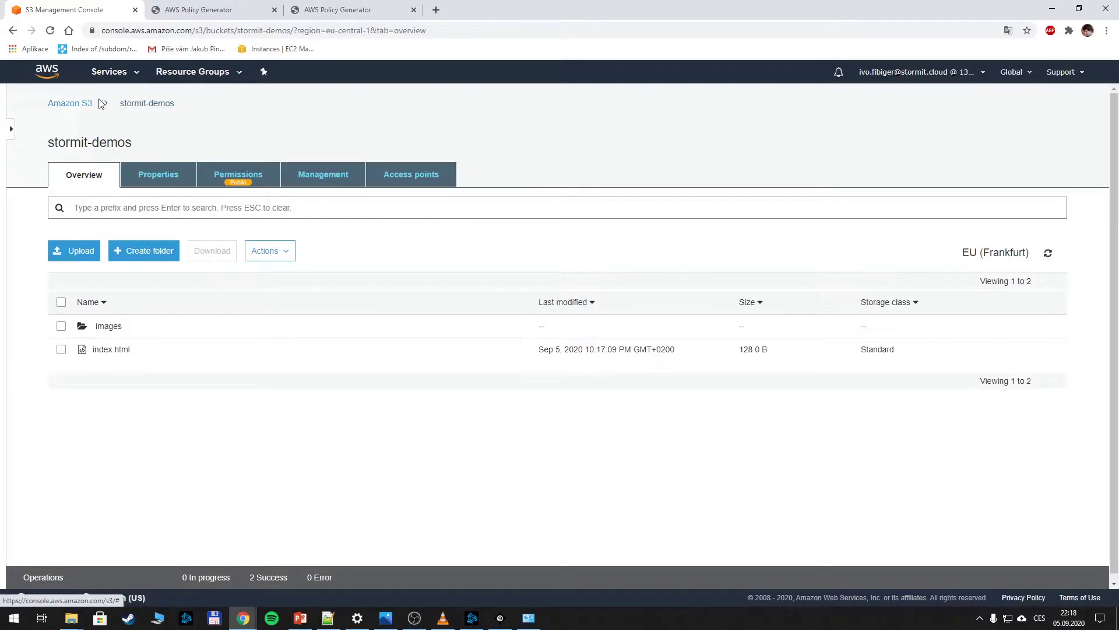
pyautogui.click(112, 351)
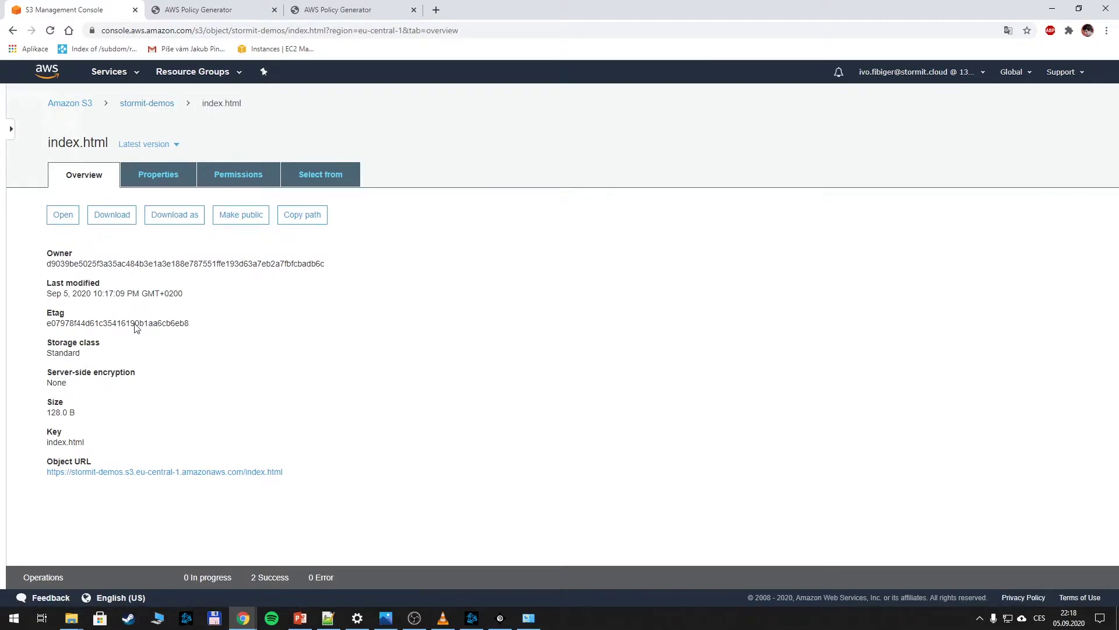
pyautogui.moveTo(295, 478); pyautogui.dragTo(21, 485)
pyautogui.hotkey('ctrl', 'c')
pyautogui.click(533, 373)
# Step: Load the copied index.html URL in a private browsing window to check the page, and close that window
pyautogui.hotkey('ctrl', 'shift', 'n')
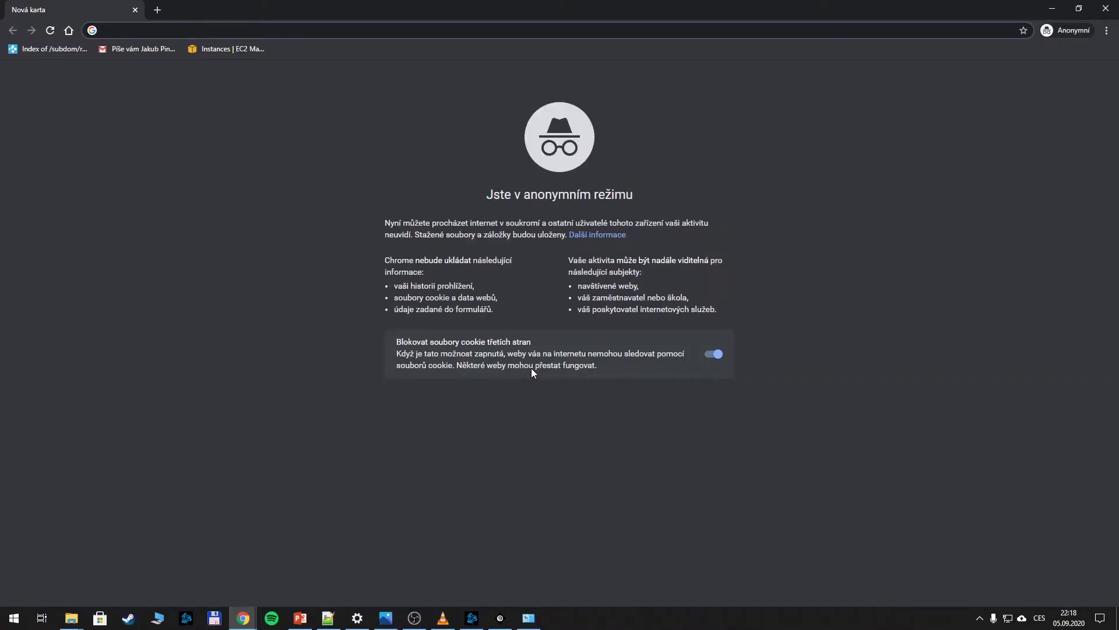
pyautogui.hotkey('ctrl', 'v')
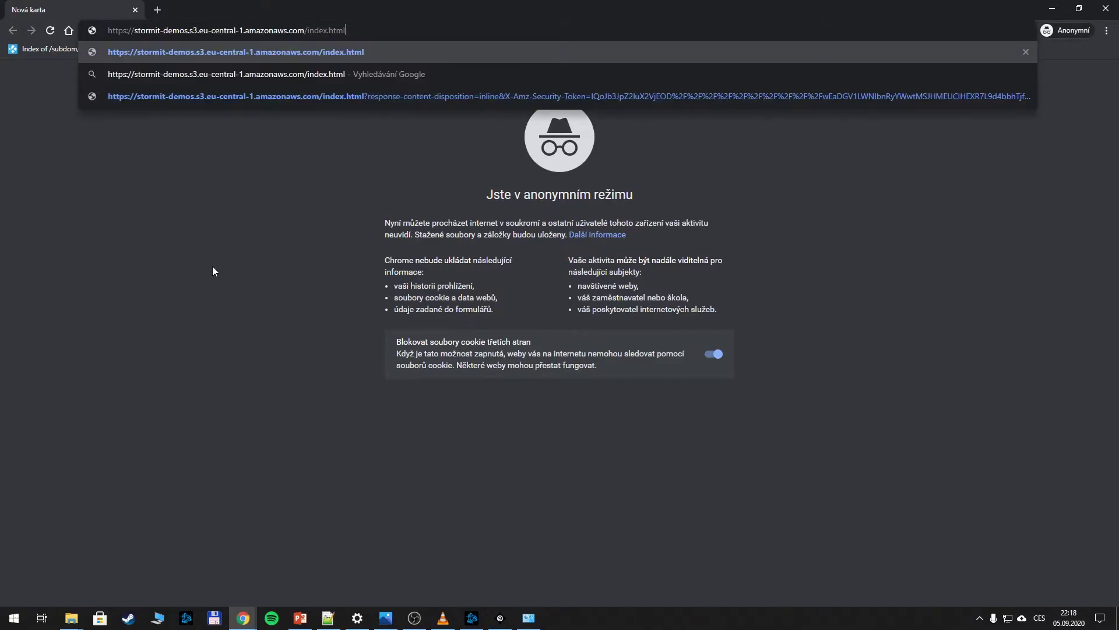
pyautogui.press('Return')
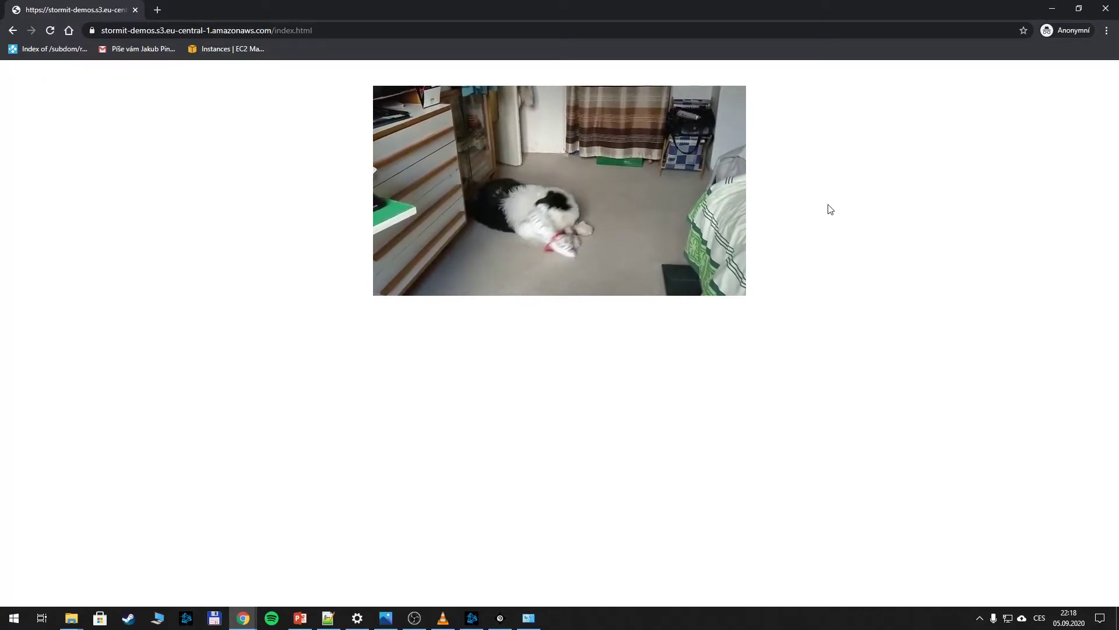
pyautogui.click(1106, 9)
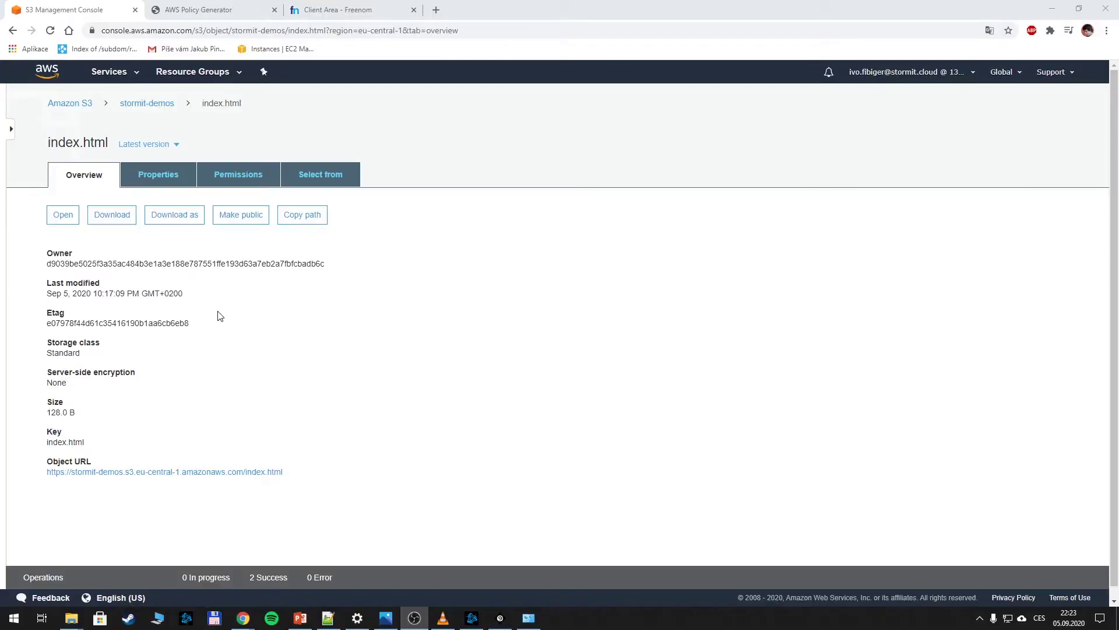
# Step: Find the Route 53 service with the search term route, and start creating a hosted zone
pyautogui.click(128, 73)
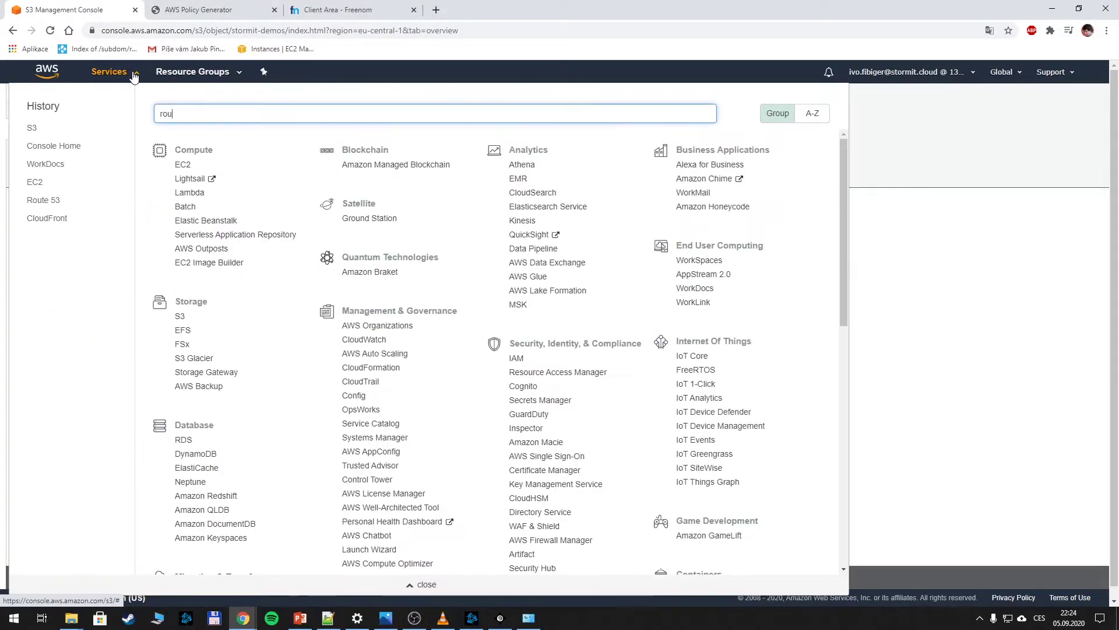
pyautogui.write('route')
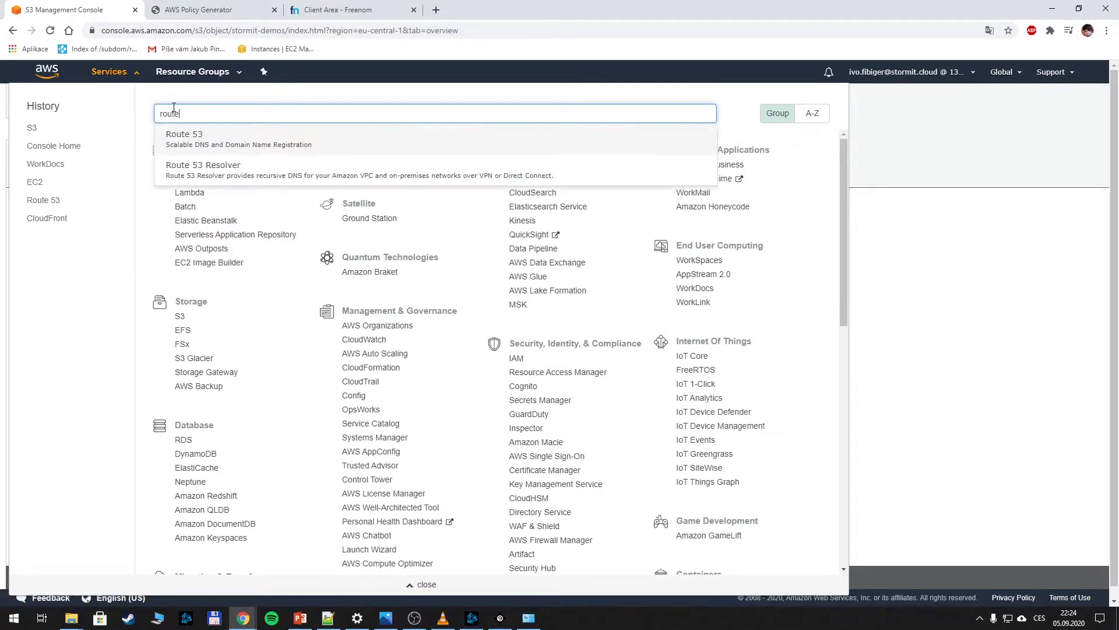
pyautogui.click(212, 139)
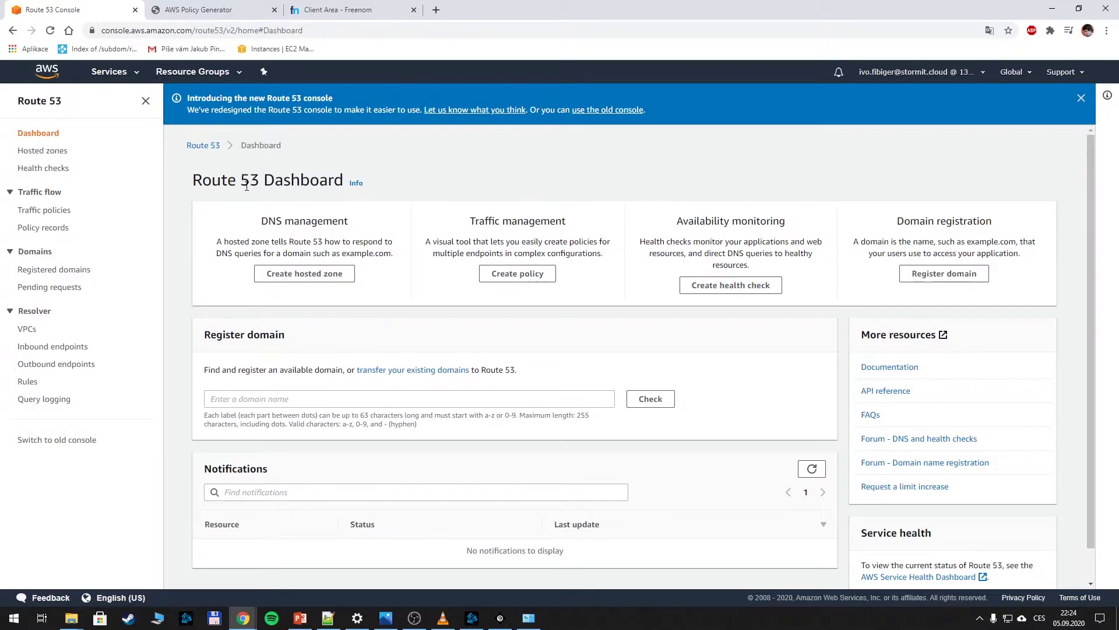
pyautogui.click(320, 276)
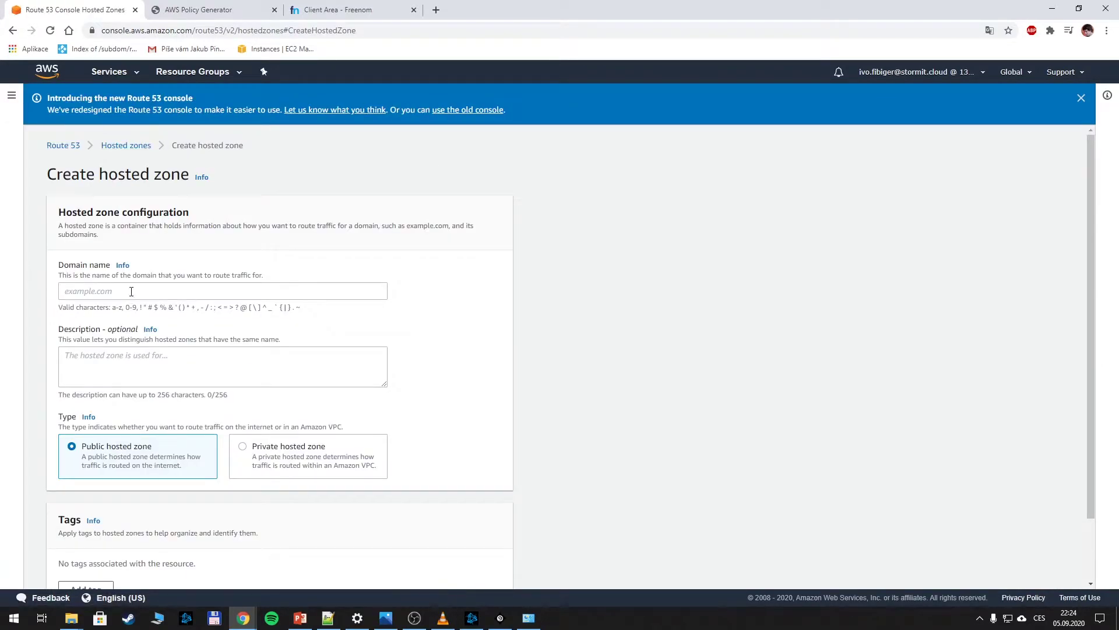
pyautogui.click(131, 291)
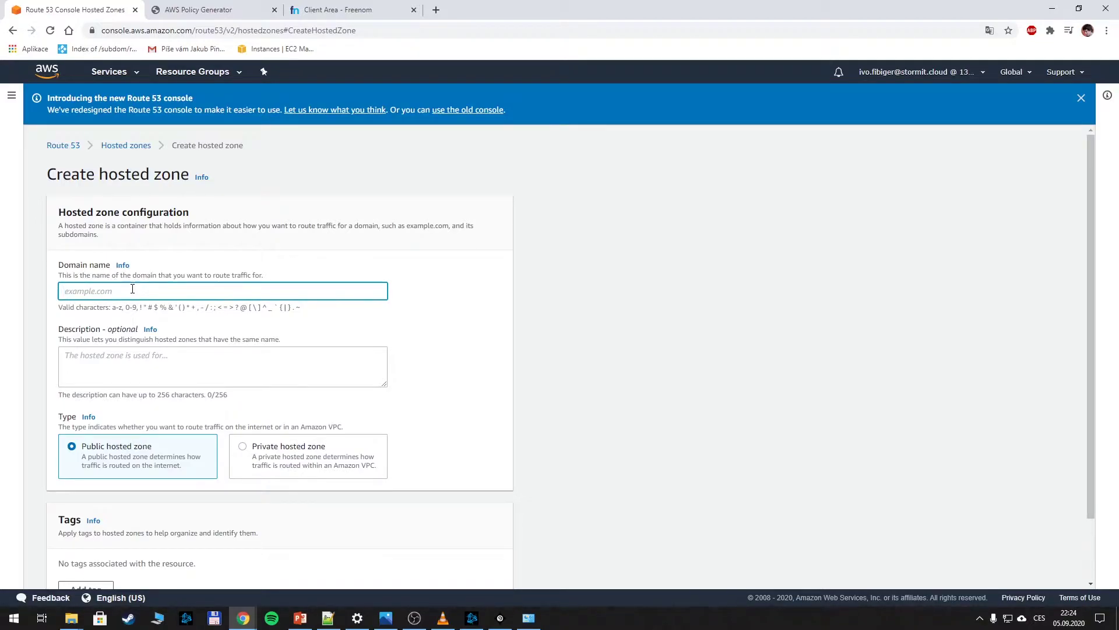
# Step: Copy the domain stormit-demos.cf from the Freenom domain list and create a public hosted zone for it in Route 53
pyautogui.click(348, 12)
pyautogui.moveTo(237, 286); pyautogui.dragTo(303, 286)
pyautogui.hotkey('ctrl', 'c')
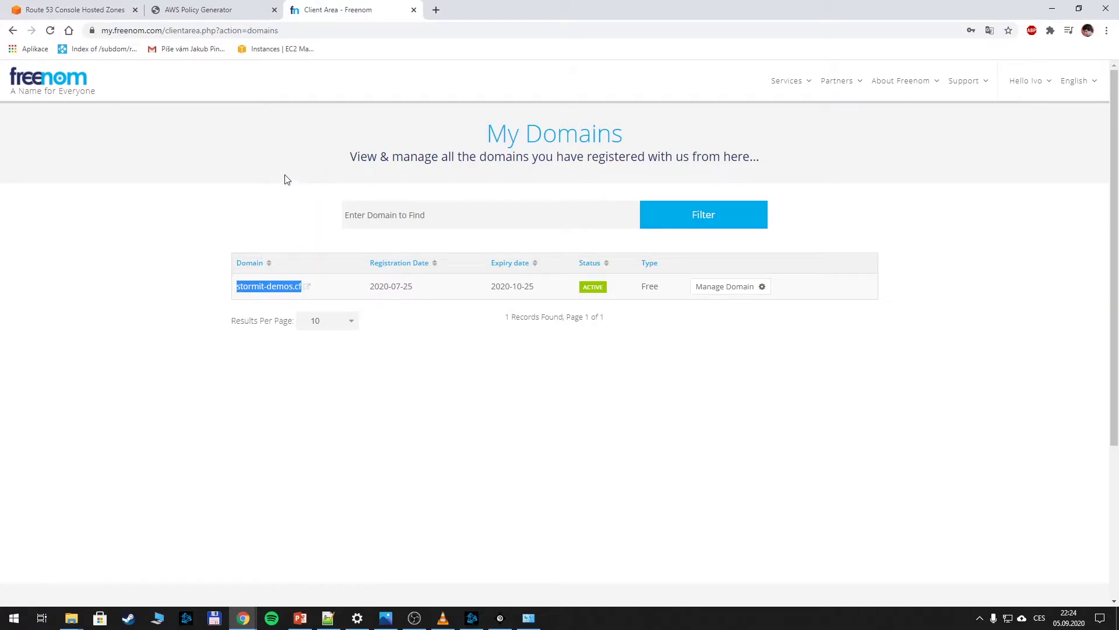
pyautogui.click(58, 6)
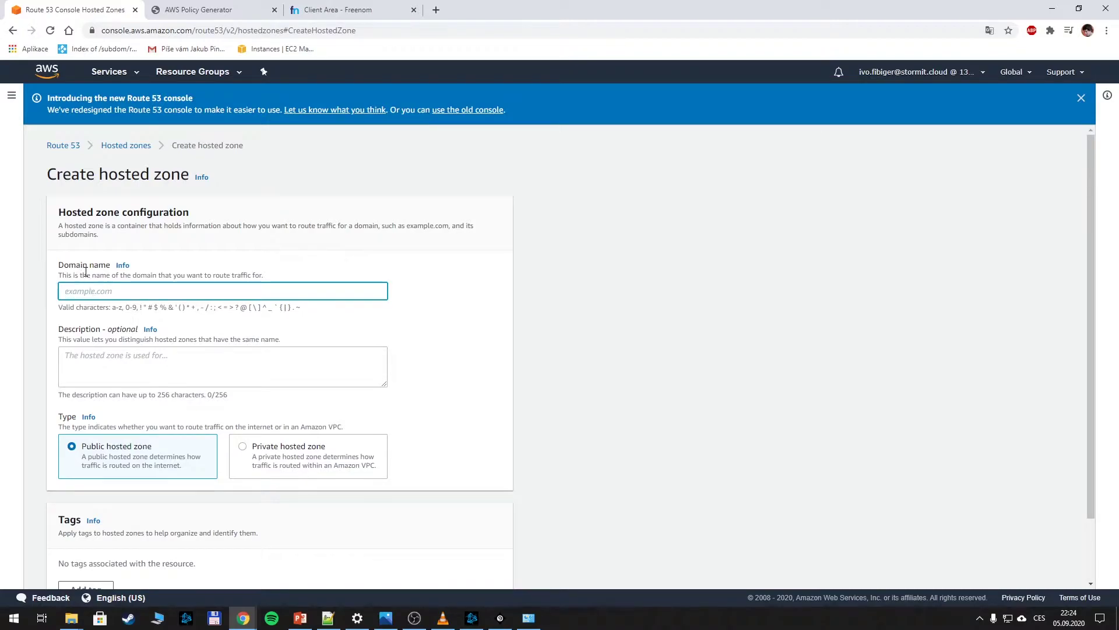
pyautogui.hotkey('ctrl', 'v')
pyautogui.scroll(-2, 242, 350)
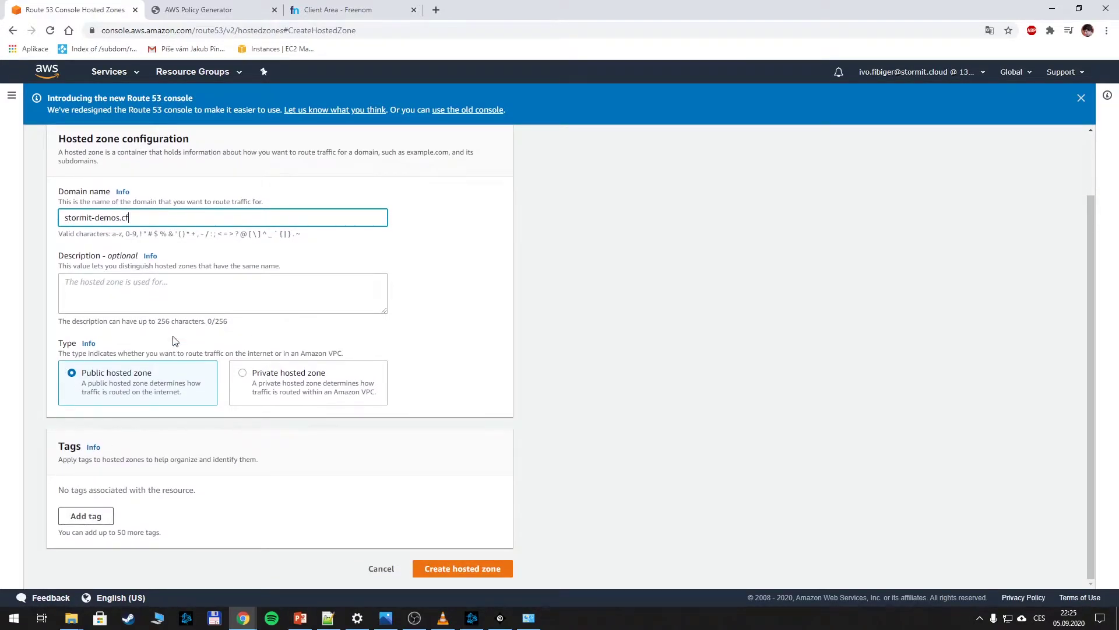
pyautogui.click(476, 573)
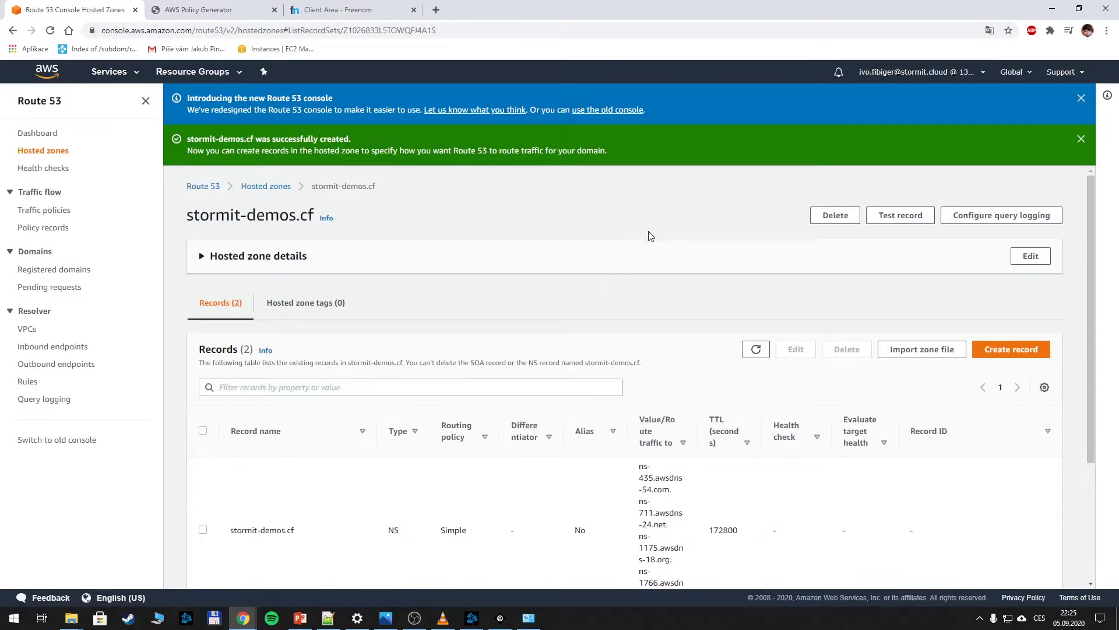
# Step: Open the NS record of the stormit-demos.cf hosted zone for editing and examine its name server values
pyautogui.scroll(-4, 678, 242)
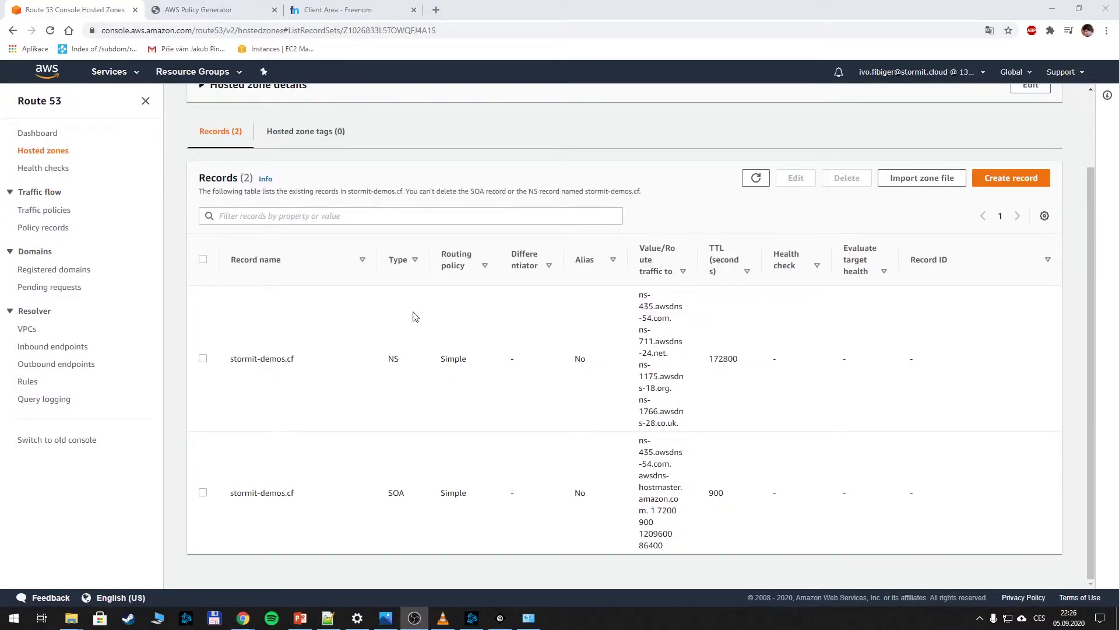
pyautogui.click(212, 358)
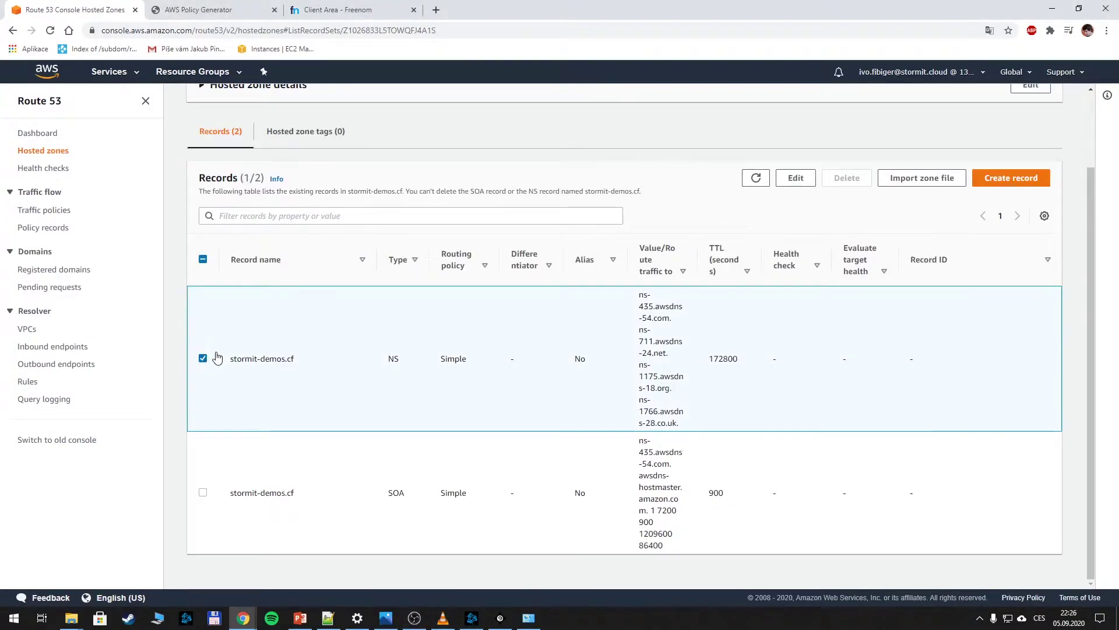
pyautogui.click(796, 178)
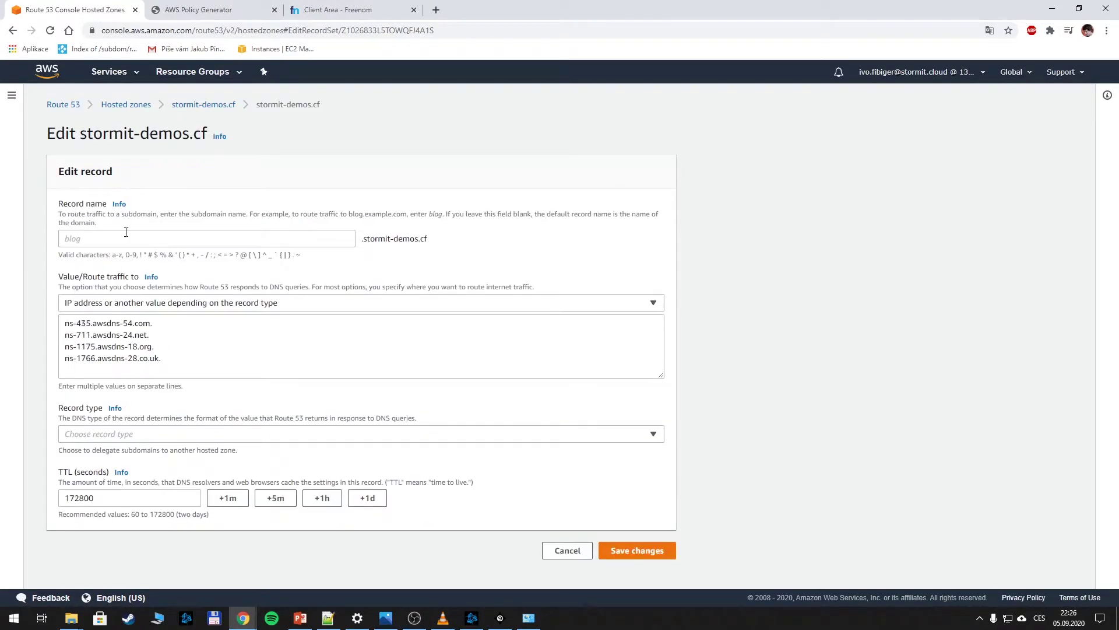
pyautogui.moveTo(182, 373); pyautogui.dragTo(56, 318)
pyautogui.click(187, 356)
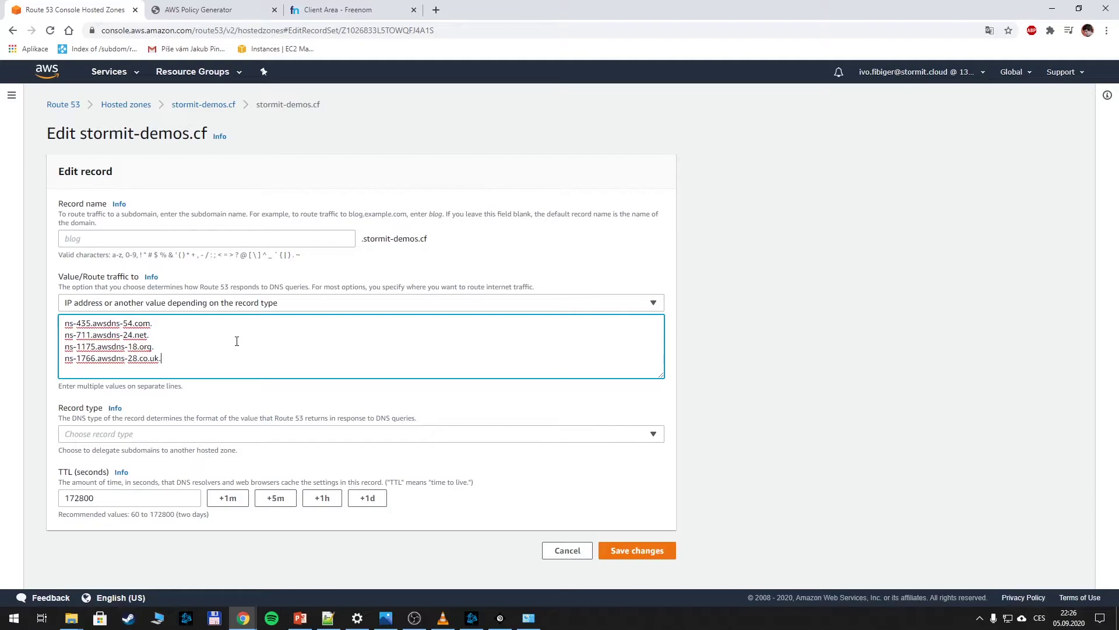
# Step: Switch to Freenom and open the nameserver settings of the stormit-demos.cf domain
pyautogui.click(346, 6)
pyautogui.click(735, 285)
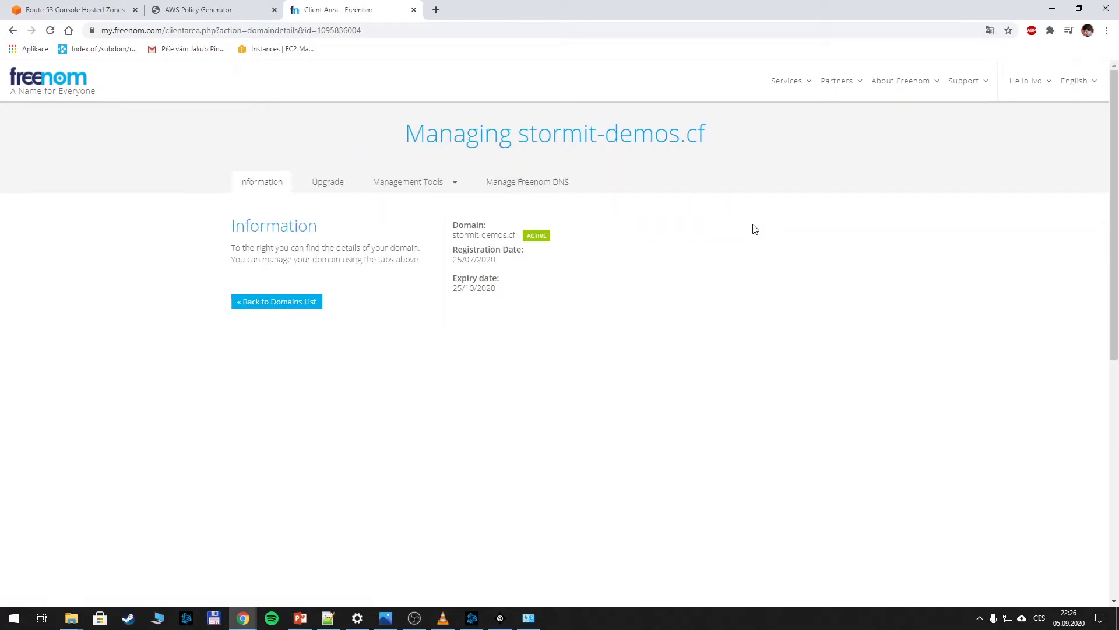
pyautogui.click(450, 185)
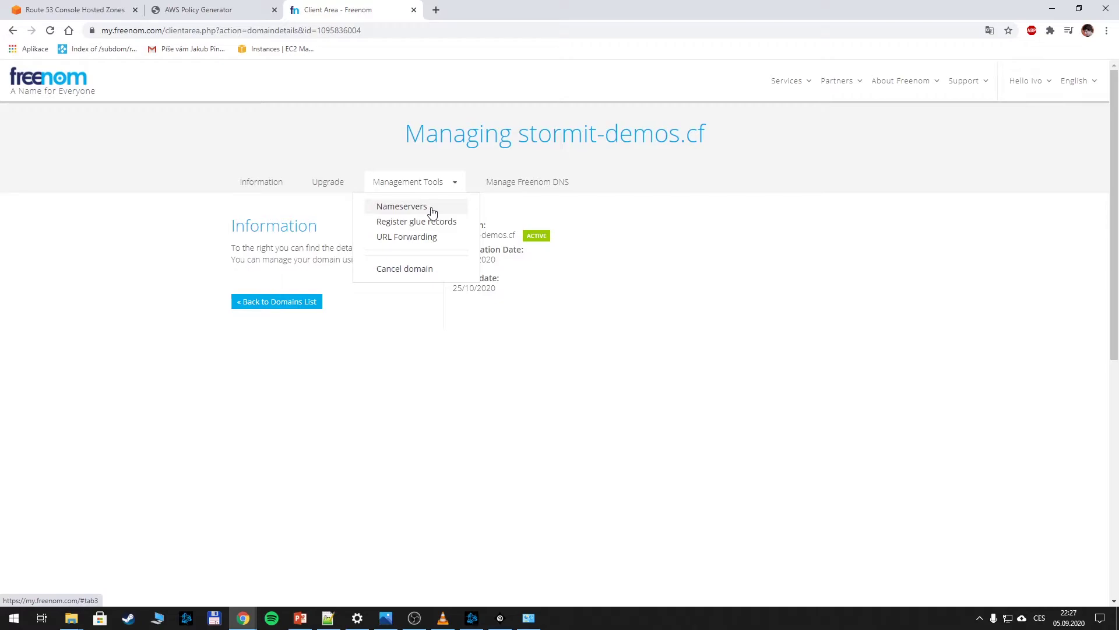
pyautogui.click(432, 213)
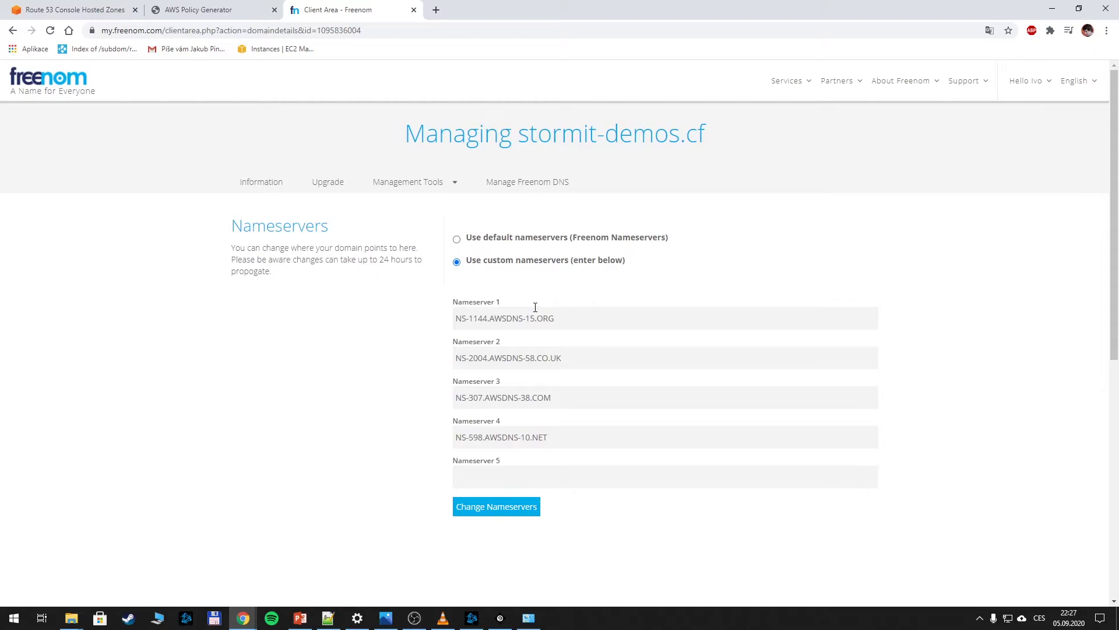
# Step: Try removing the trailing dot from the last name server in the Route 53 NS record, and undo the removal
pyautogui.click(56, 8)
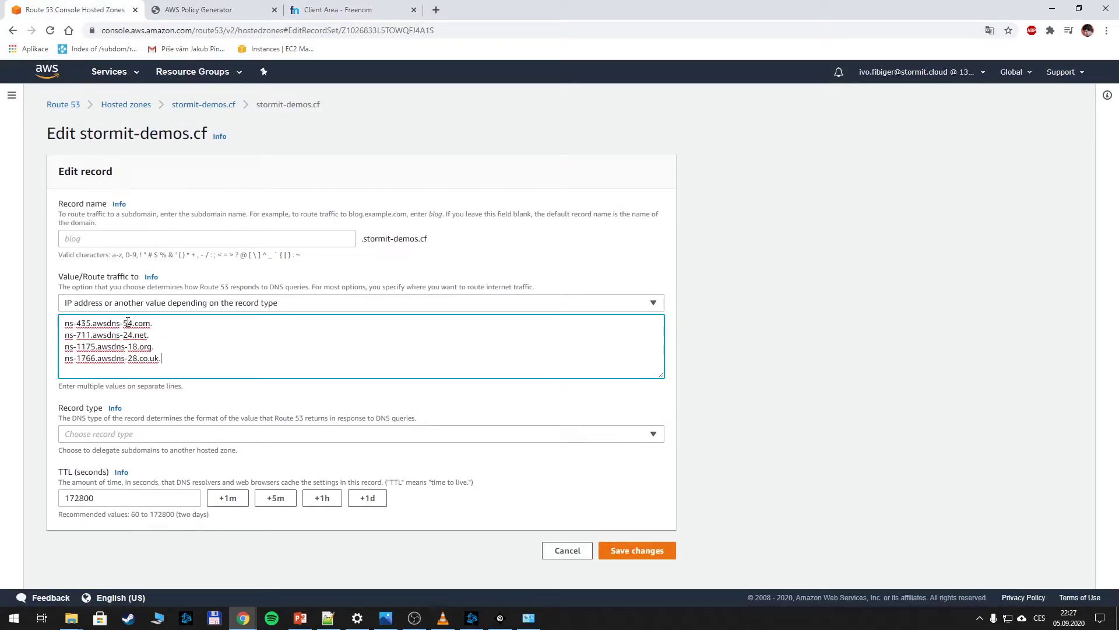
pyautogui.click(161, 358)
pyautogui.press('BackSpace')
pyautogui.moveTo(159, 359); pyautogui.dragTo(53, 365)
pyautogui.hotkey('ctrl', 'z')
# Step: Replace Freenom's custom nameservers with ns-435.awsdns-54.com, ns-711.awsdns-24.net, ns-1175.awsdns-18.org and ns-1766.awsdns-28.co.uk, and save the change
pyautogui.click(350, 9)
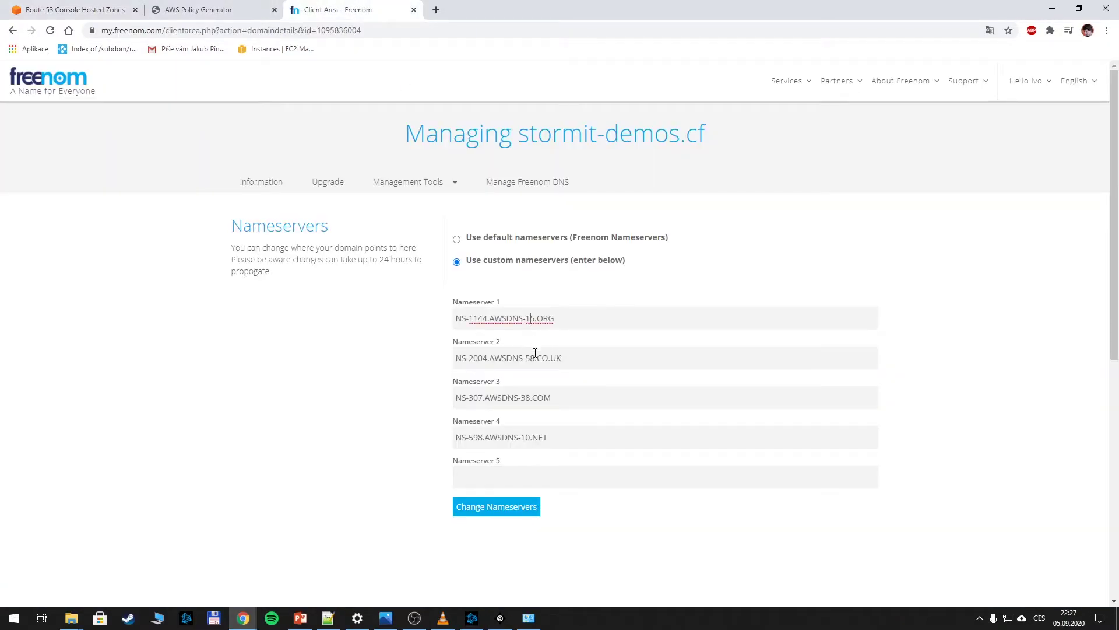
pyautogui.click(460, 323)
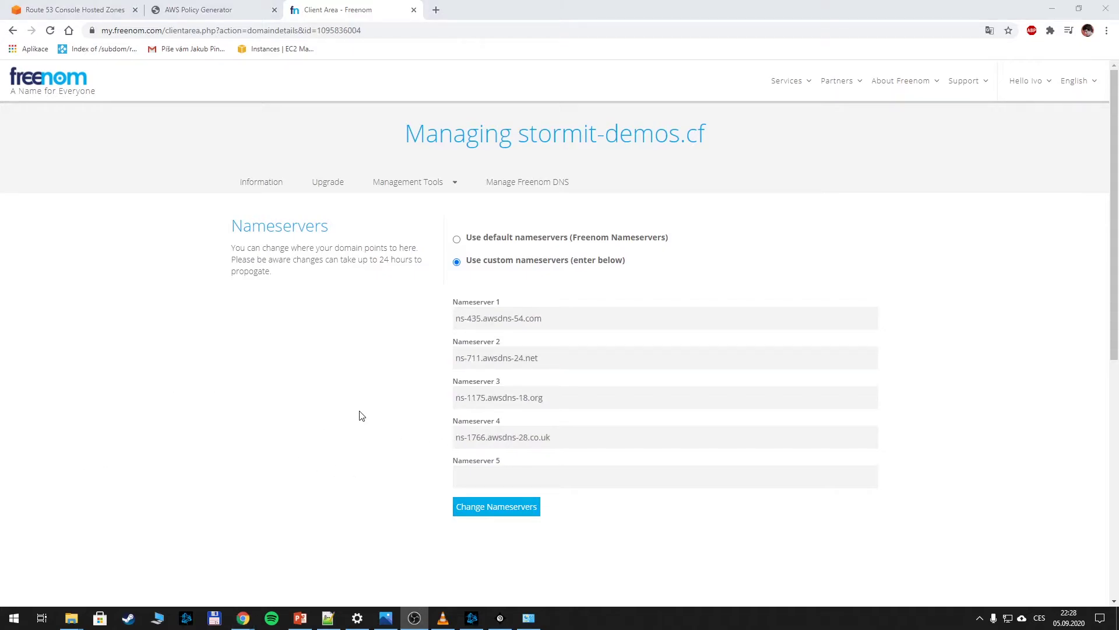
pyautogui.click(508, 512)
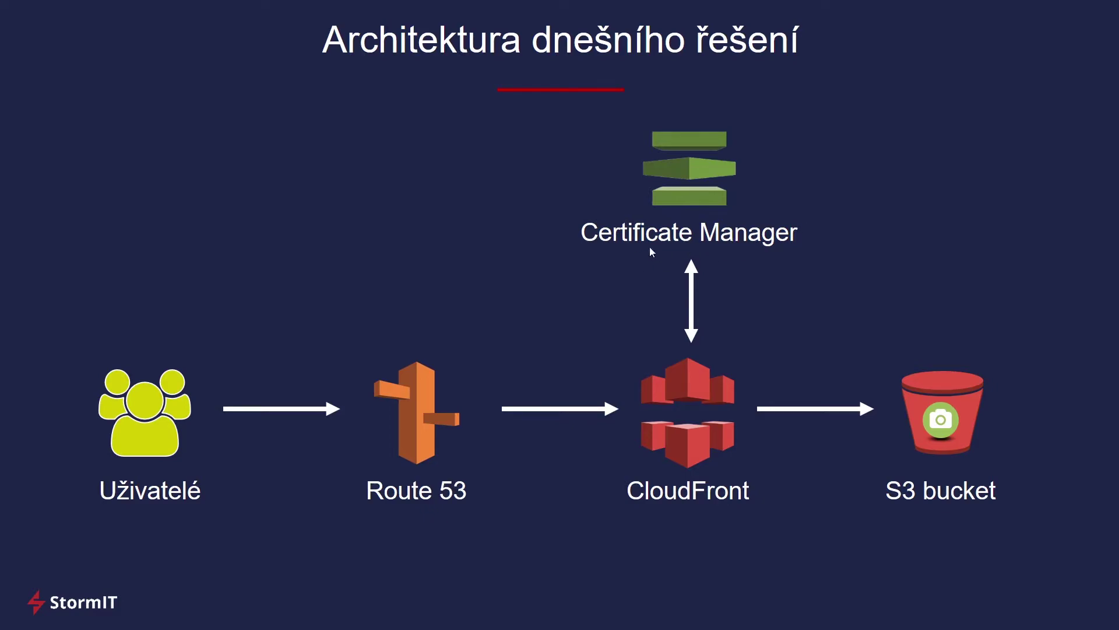
# Step: Switch from the slides to the AWS console and find and open the Certificate Manager service
pyautogui.hotkey('alt', 'Tab')
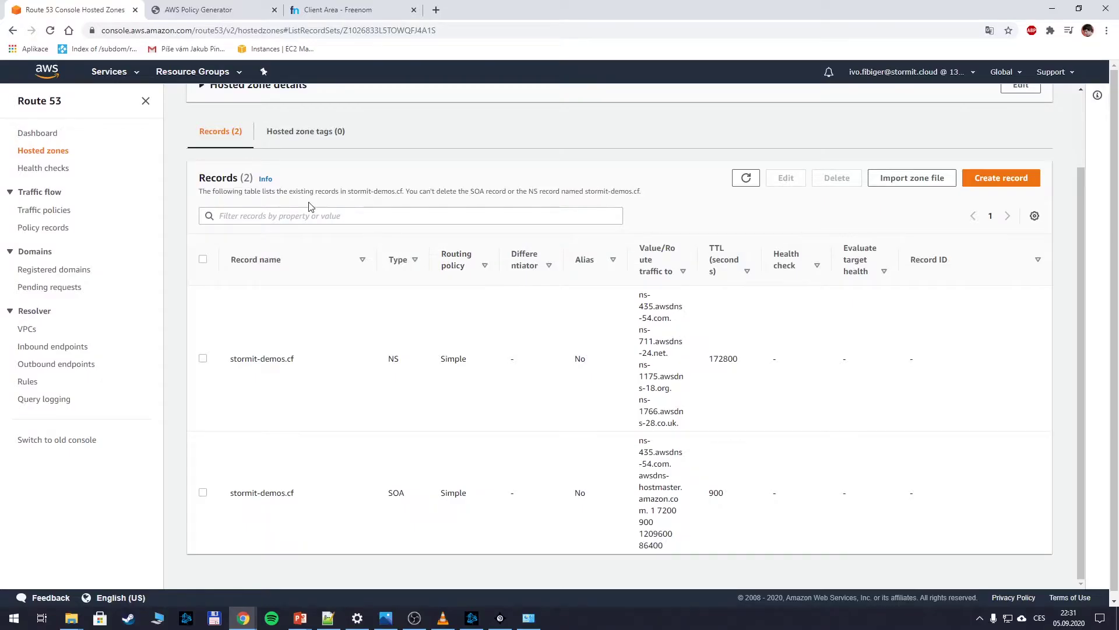
pyautogui.click(134, 73)
pyautogui.write('ce')
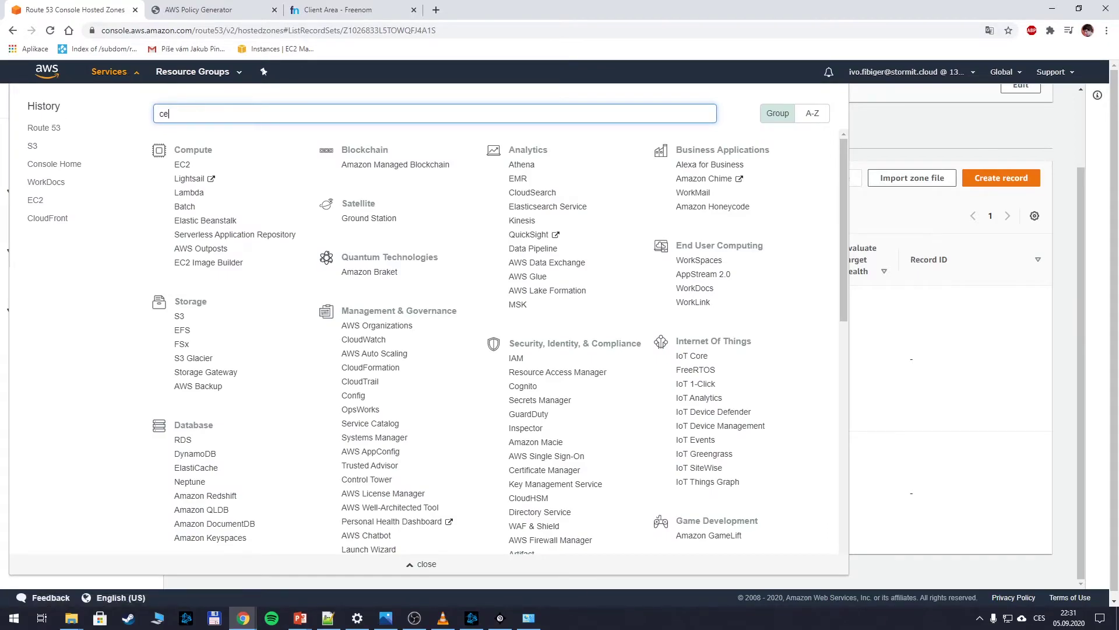
pyautogui.write('rtifica')
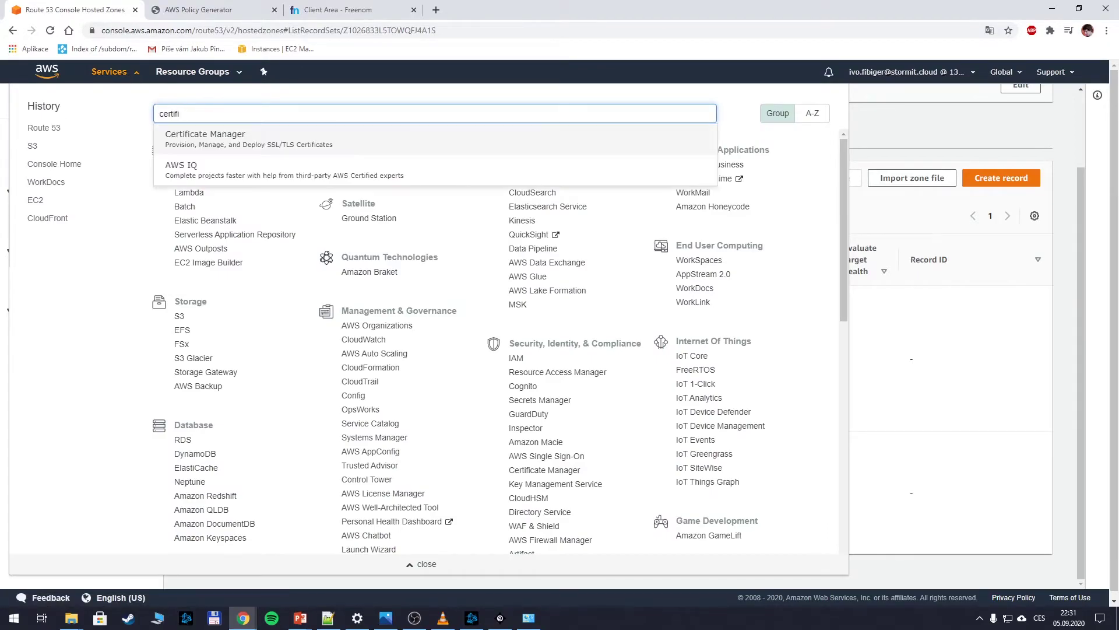
pyautogui.click(201, 145)
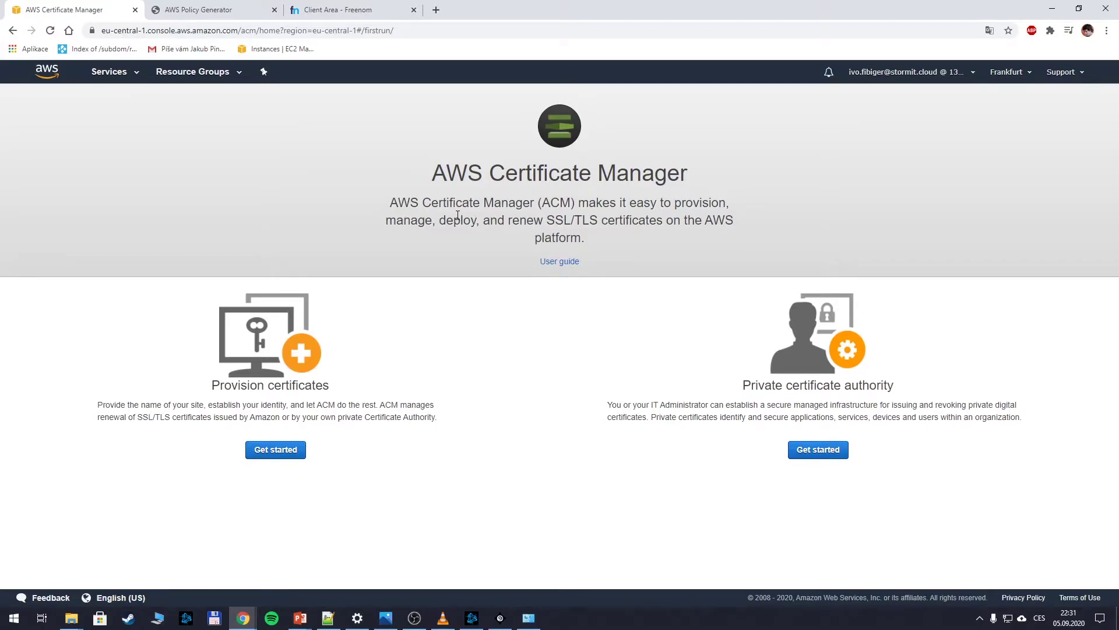
# Step: Start a public certificate request under Provision certificates and enter stormit-demos.cf as the domain name
pyautogui.click(275, 452)
pyautogui.moveTo(74, 211); pyautogui.dragTo(166, 214)
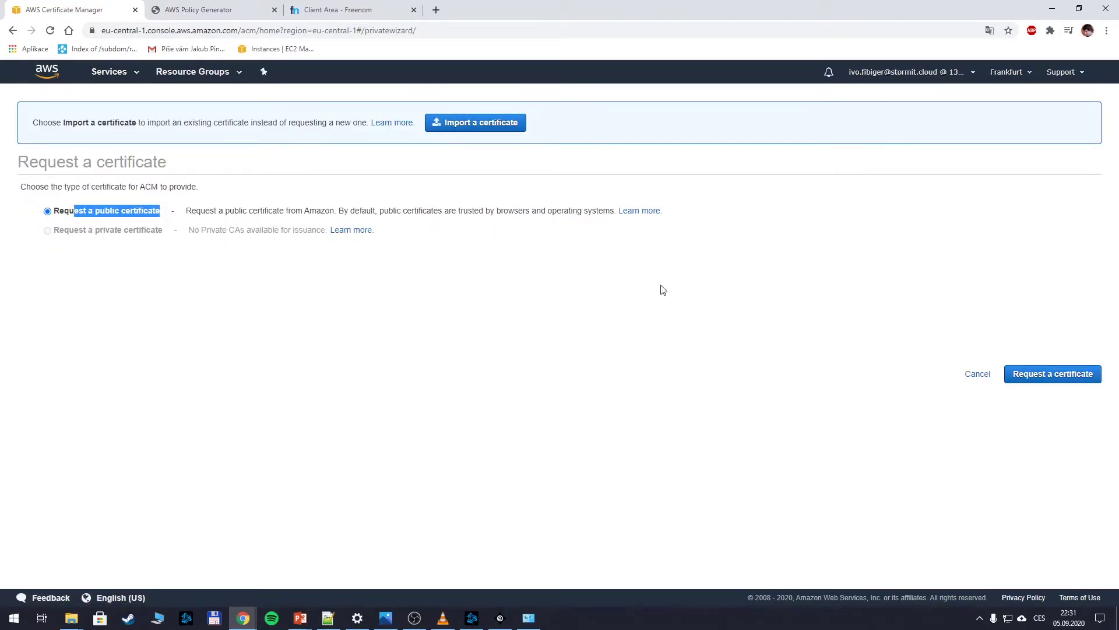
pyautogui.click(1060, 379)
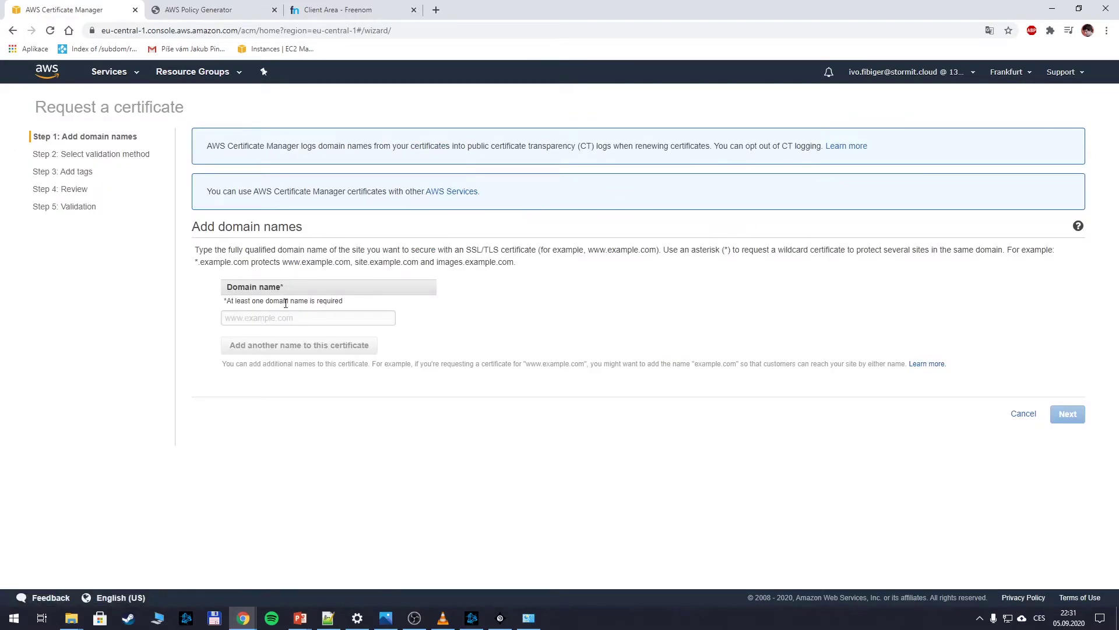
pyautogui.click(280, 322)
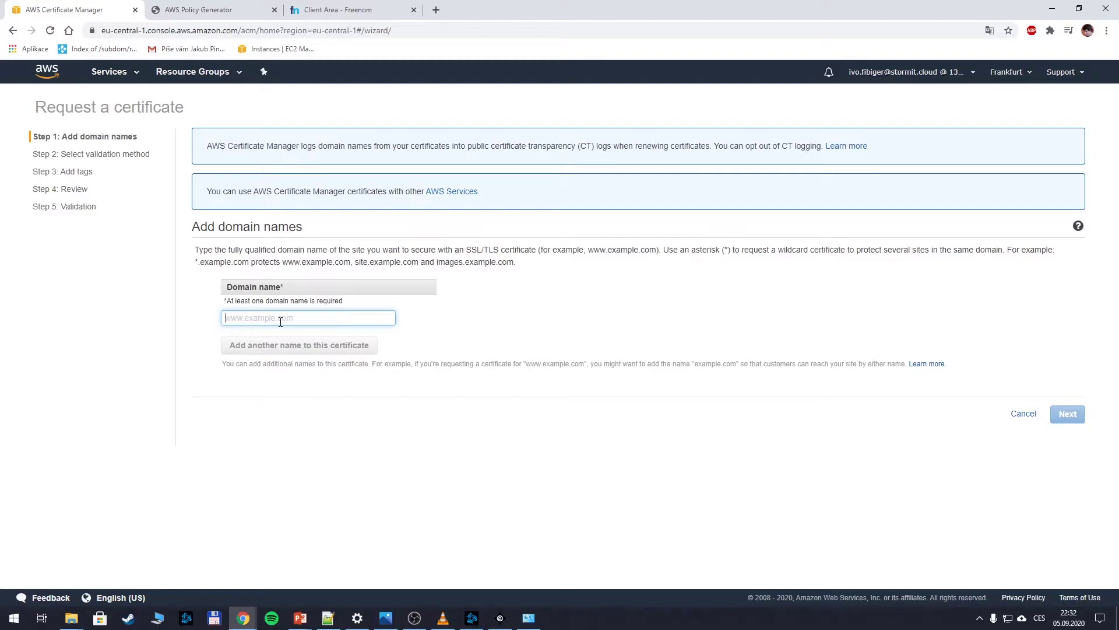
pyautogui.write('stormit-demos.cf')
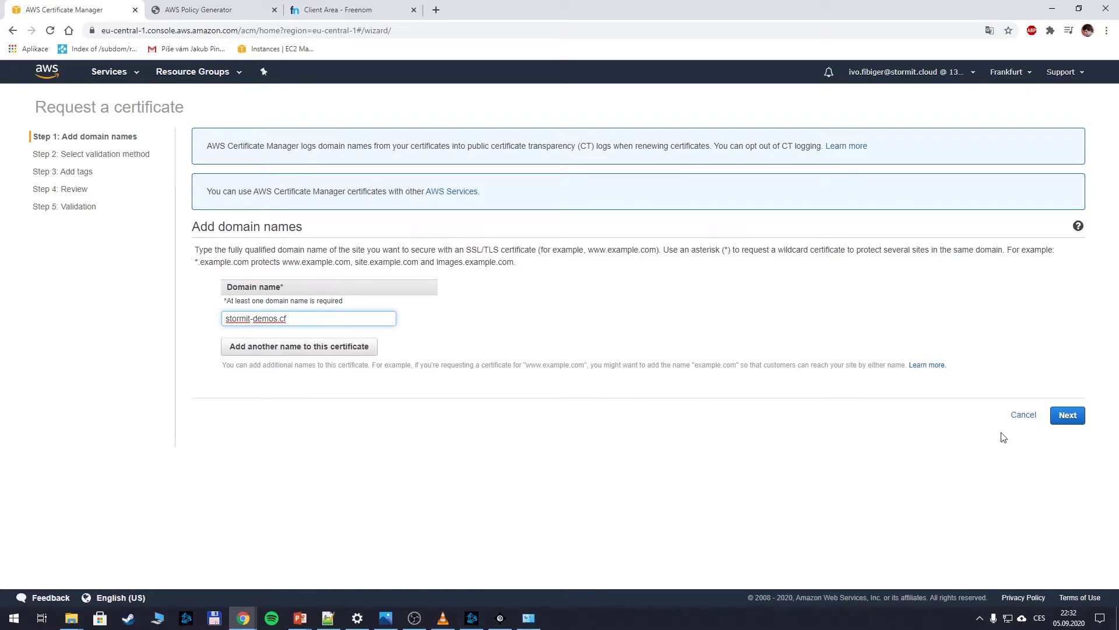
# Step: Choose DNS validation for the stormit-demos.cf certificate, leave the tags empty, and confirm the certificate request
pyautogui.click(1068, 416)
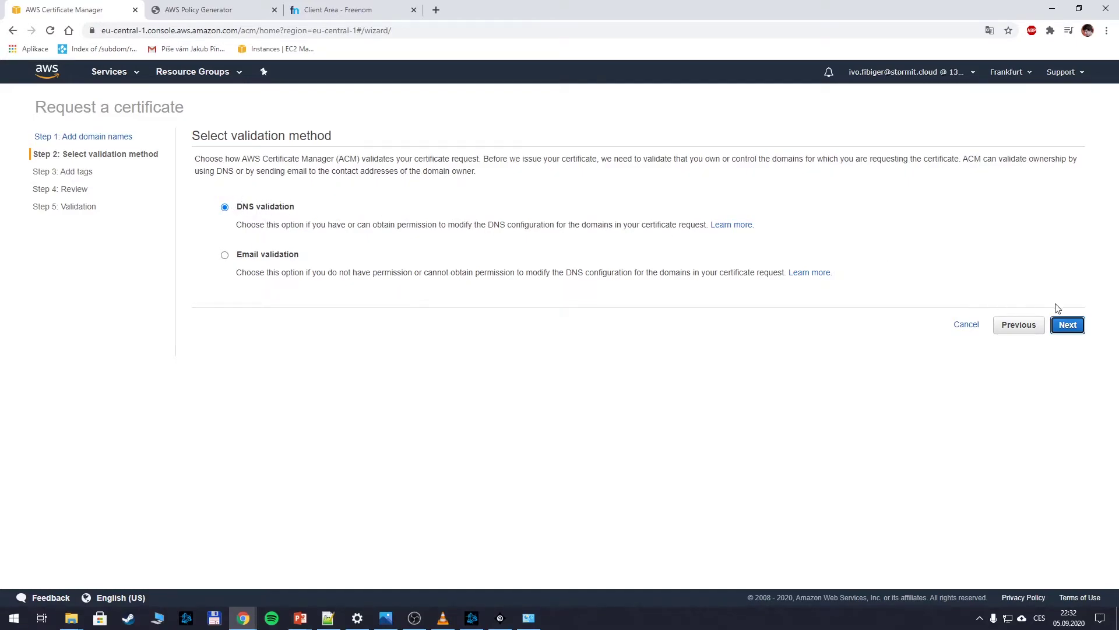
pyautogui.click(1069, 325)
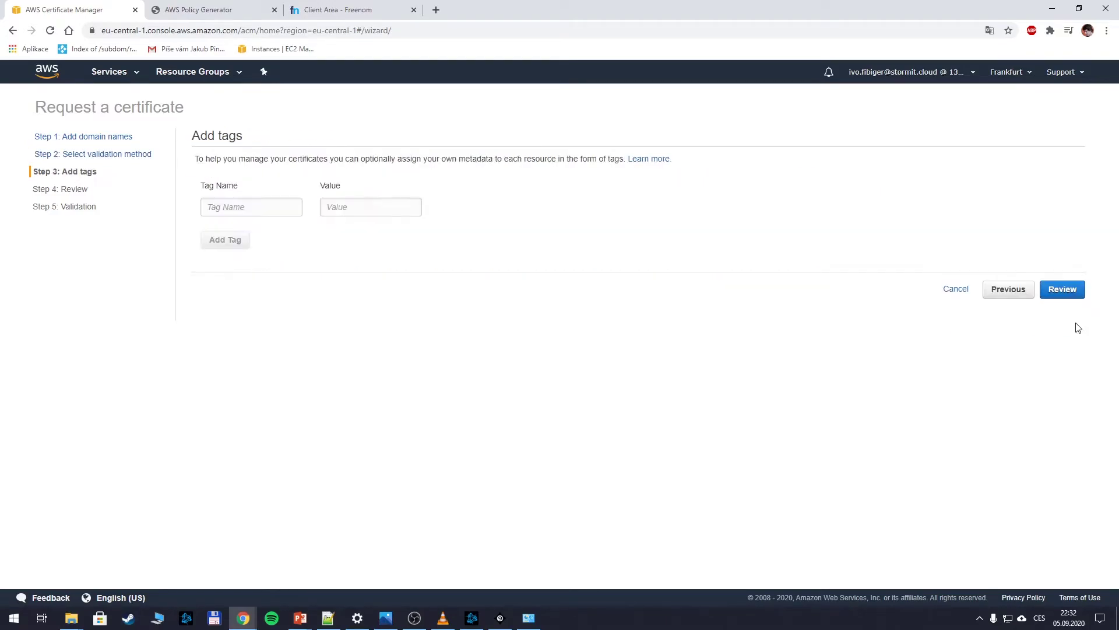
pyautogui.click(1061, 290)
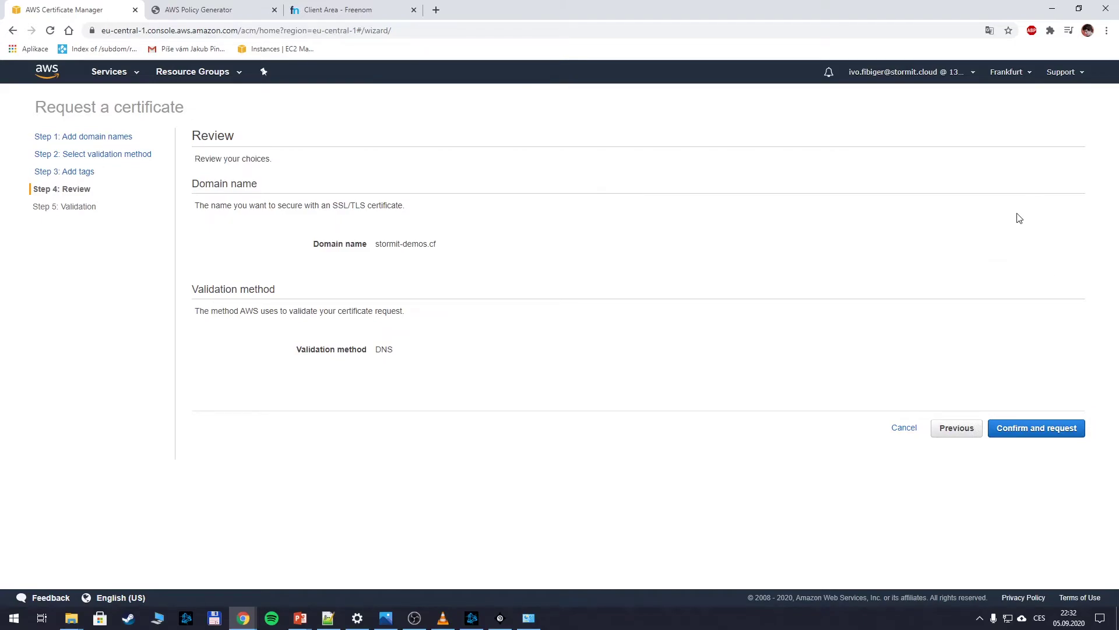
pyautogui.click(1024, 436)
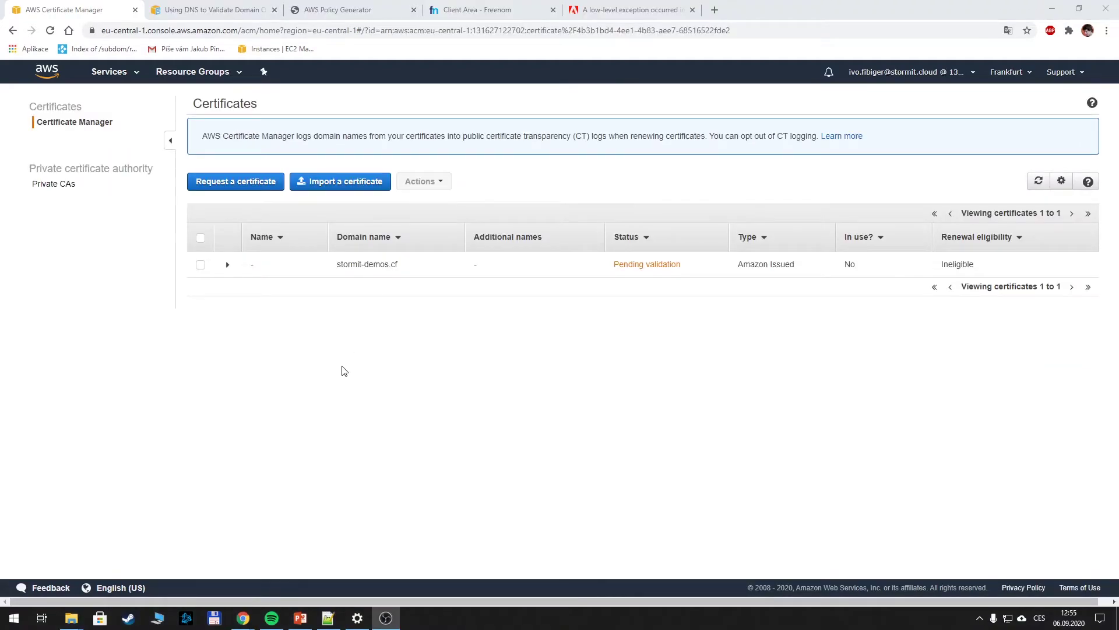
# Step: Expand the stormit-demos.cf certificate's domain details and create its validation CNAME record in the Route 53 hosted zone
pyautogui.click(228, 267)
pyautogui.scroll(-2, 583, 295)
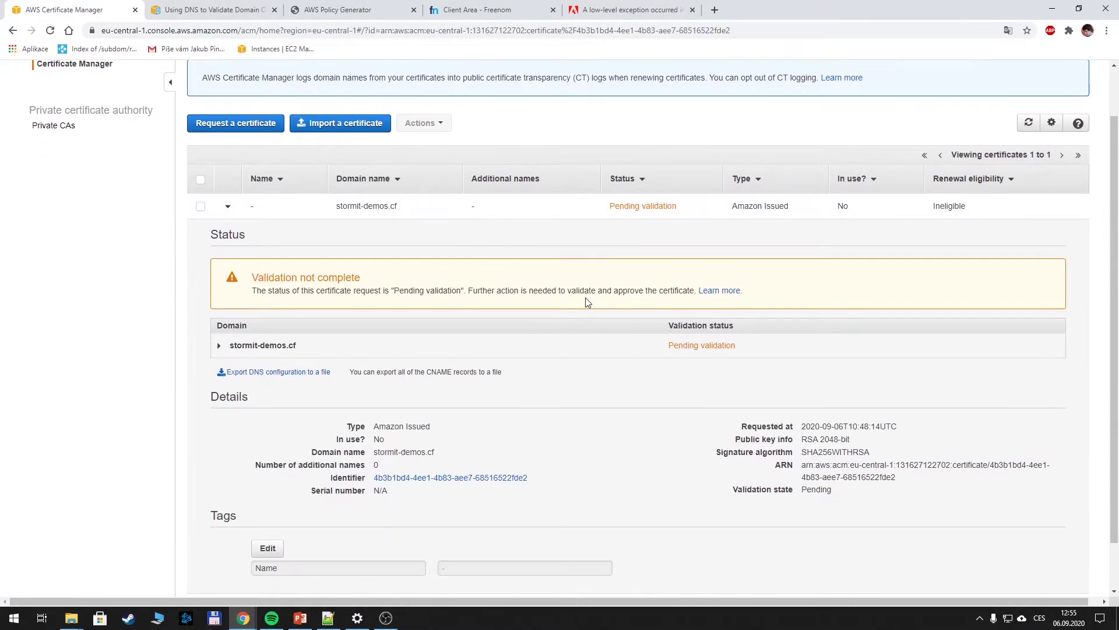
pyautogui.scroll(-1, 587, 301)
pyautogui.moveTo(251, 223); pyautogui.dragTo(351, 215)
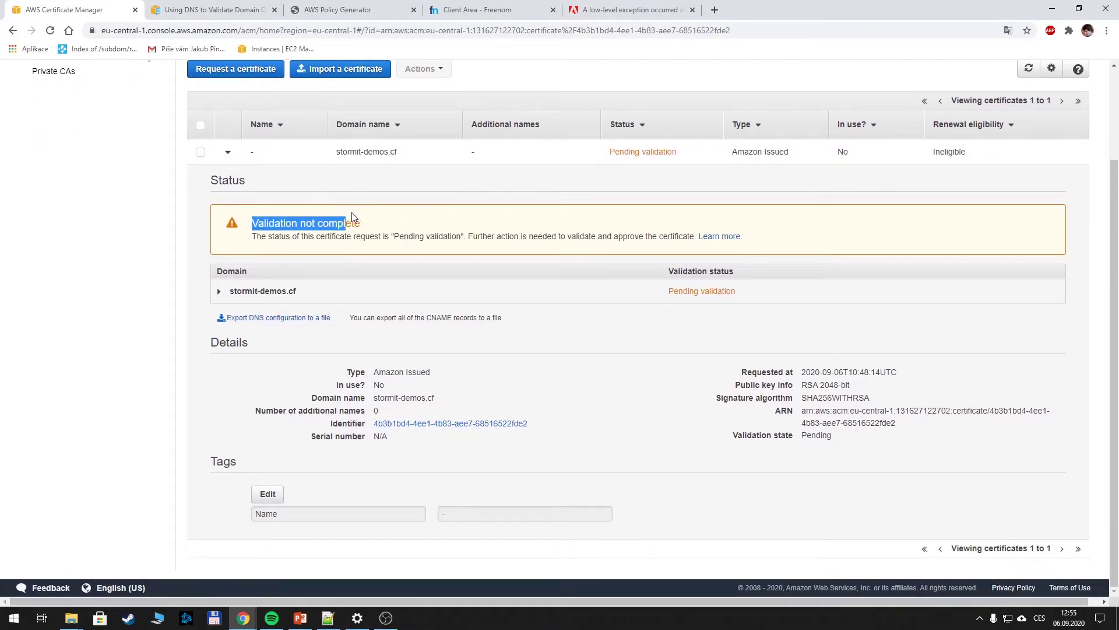
pyautogui.click(384, 236)
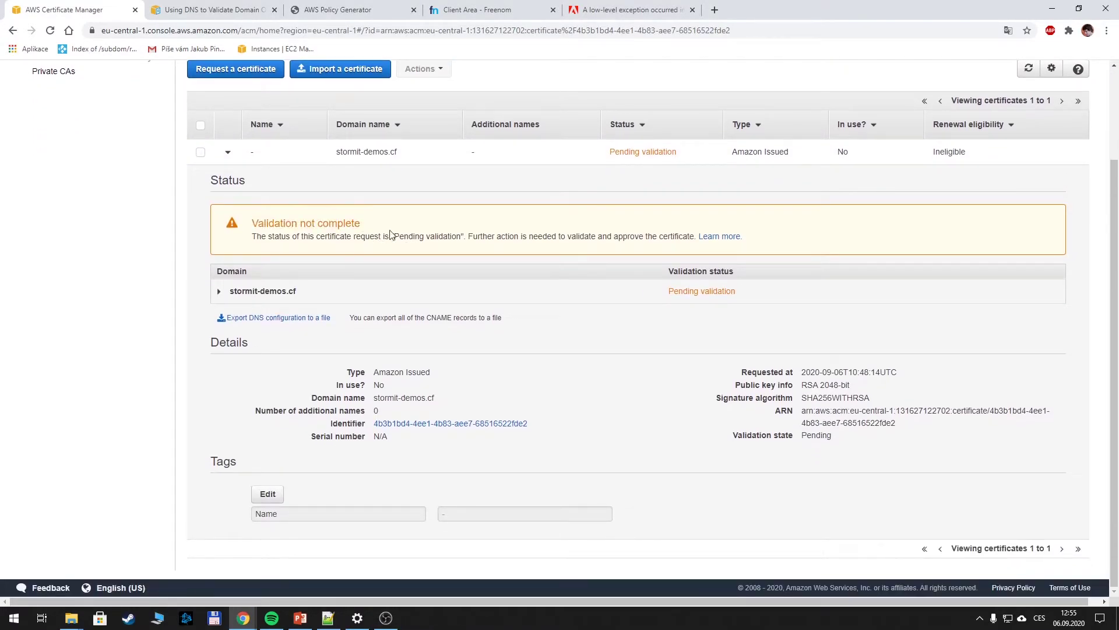
pyautogui.click(220, 291)
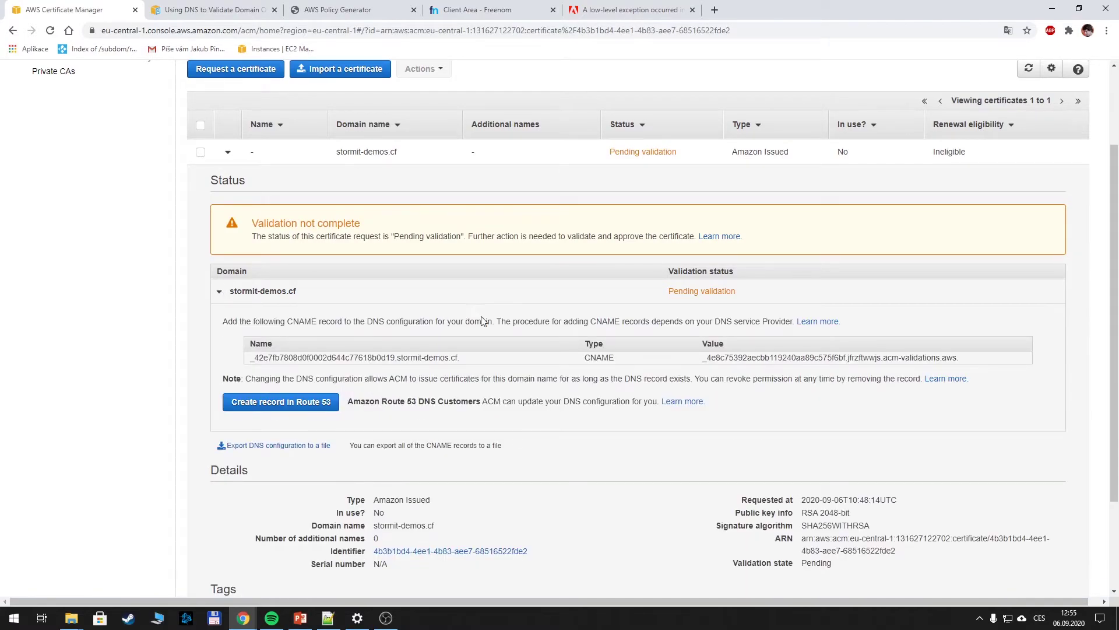
pyautogui.click(304, 403)
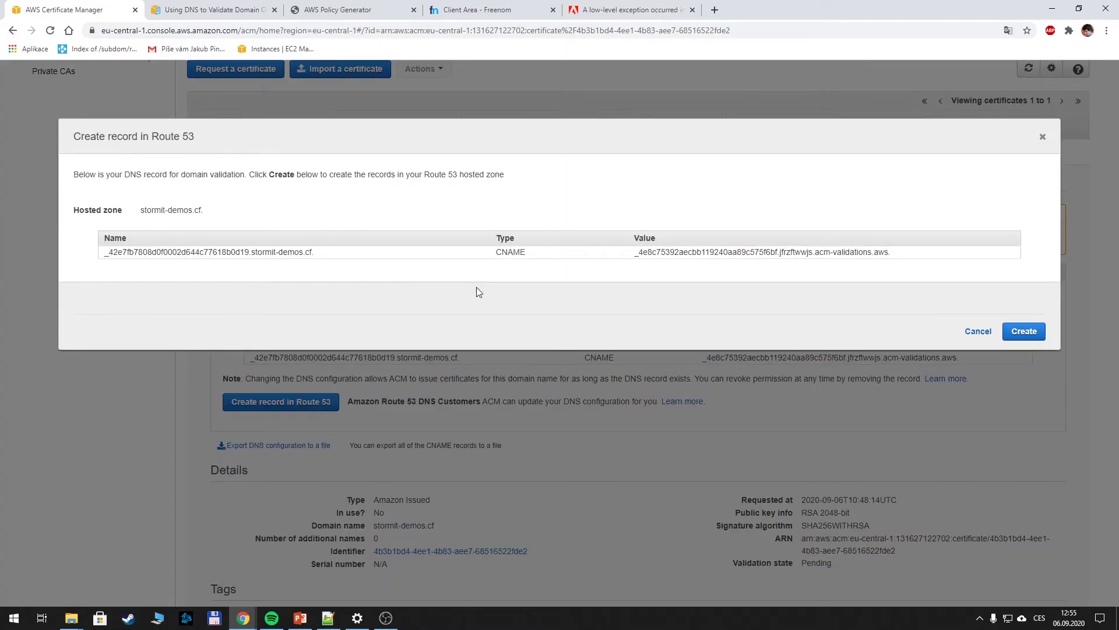
pyautogui.click(1024, 331)
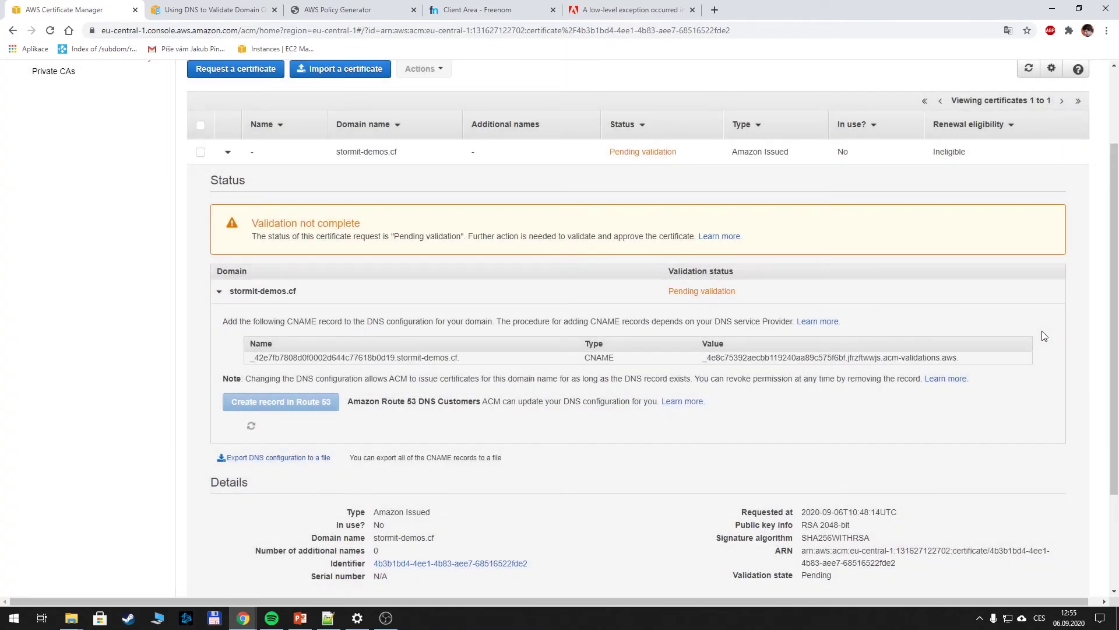
# Step: Read the DNS record message and check the status and validation details of the stormit-demos.cf certificate
pyautogui.moveTo(255, 444); pyautogui.dragTo(569, 455)
pyautogui.moveTo(476, 452); pyautogui.dragTo(600, 447)
pyautogui.click(613, 450)
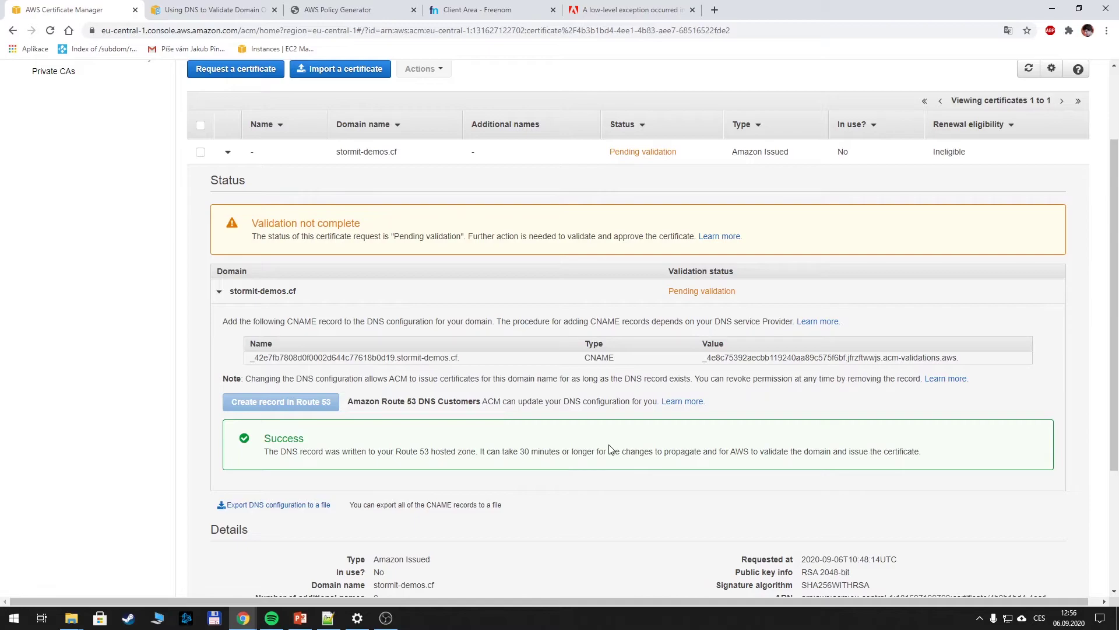
pyautogui.scroll(2, 612, 376)
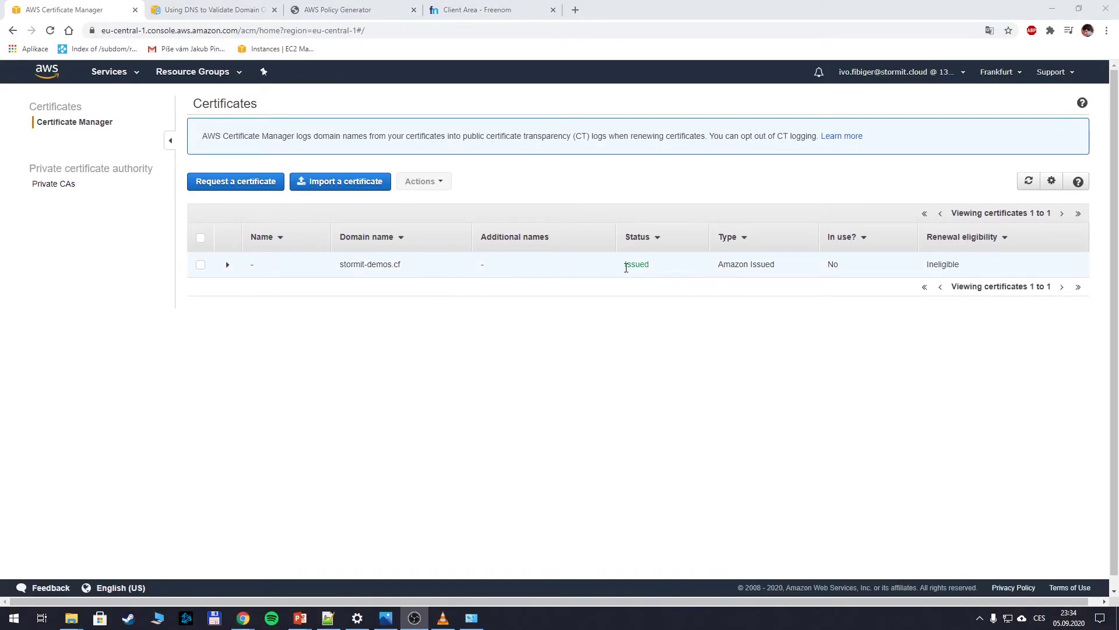
pyautogui.moveTo(626, 267); pyautogui.dragTo(631, 266)
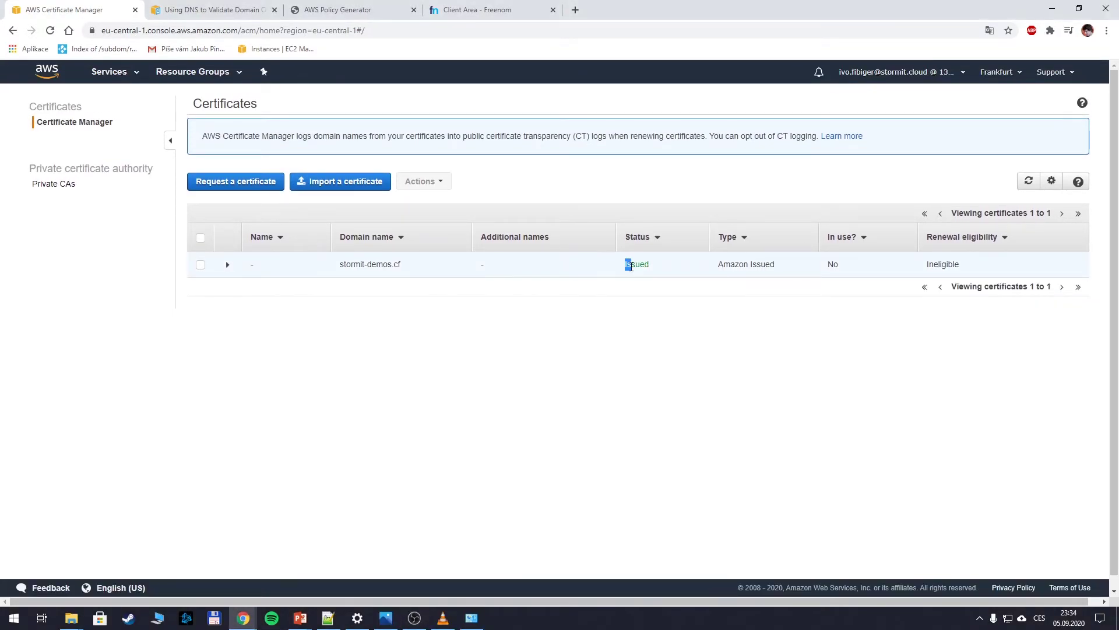
pyautogui.click(656, 268)
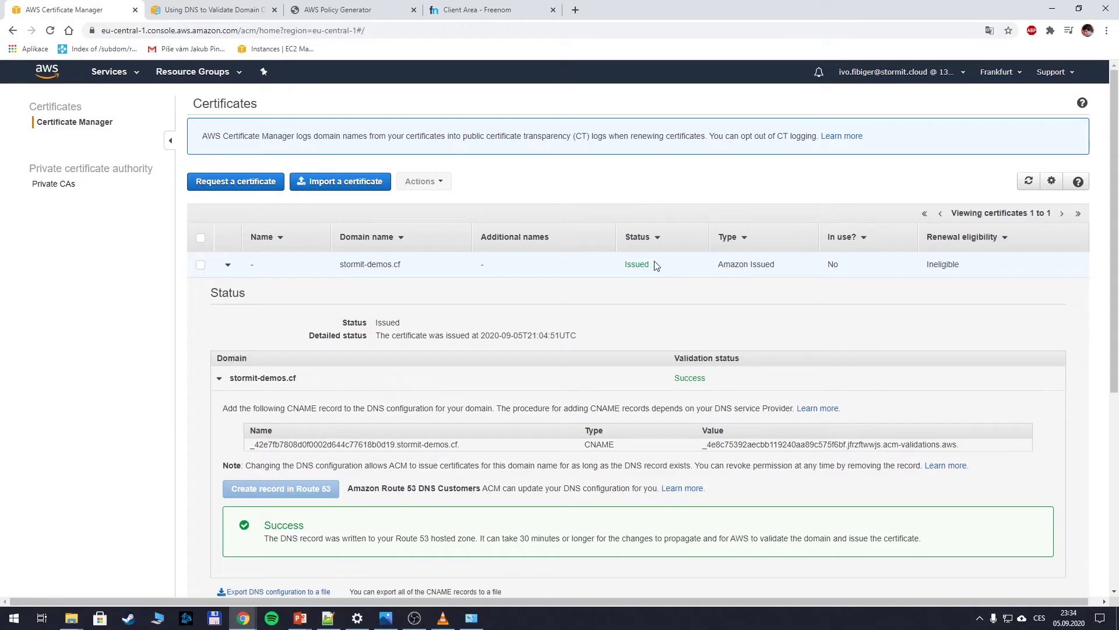
pyautogui.click(655, 268)
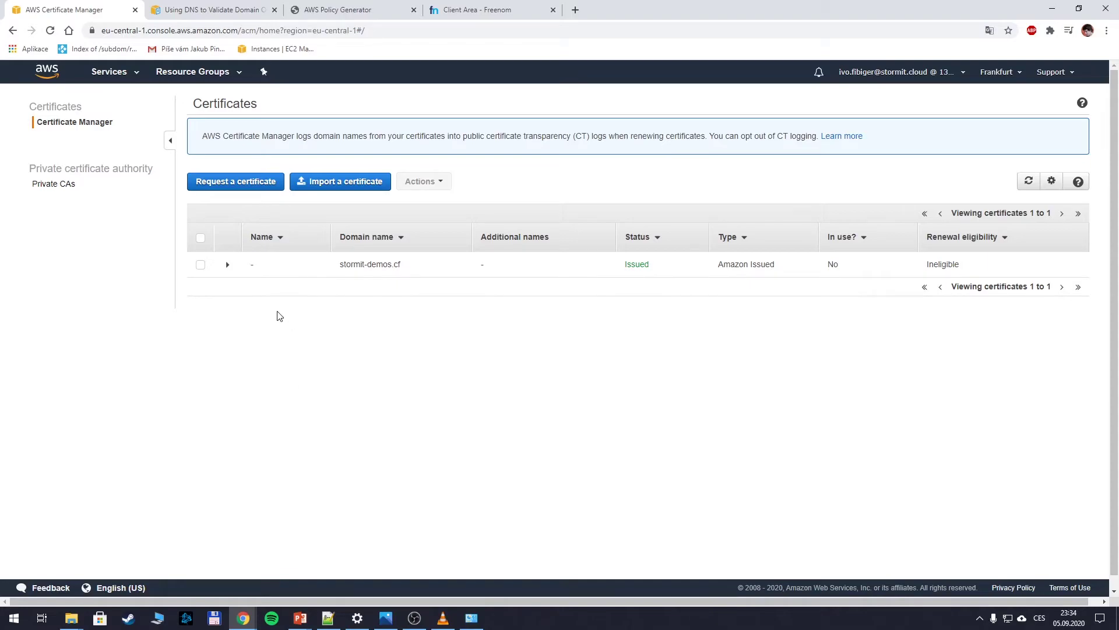
# Step: Search the AWS services for CloudFront and open it
pyautogui.click(137, 73)
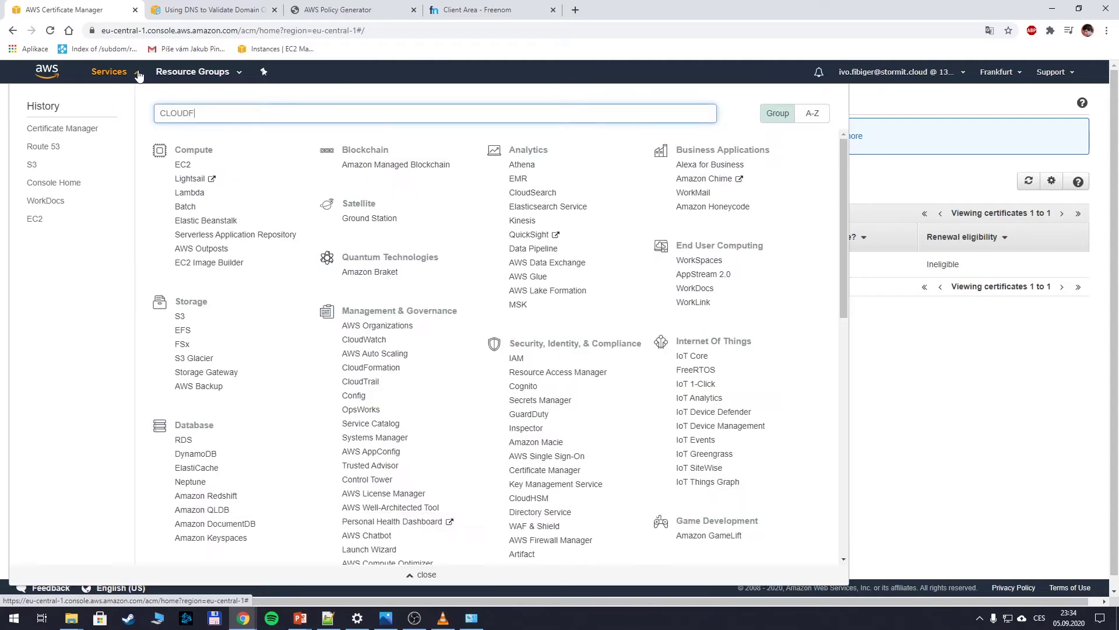
pyautogui.hotkey('ctrl', 'a')
pyautogui.write('C')
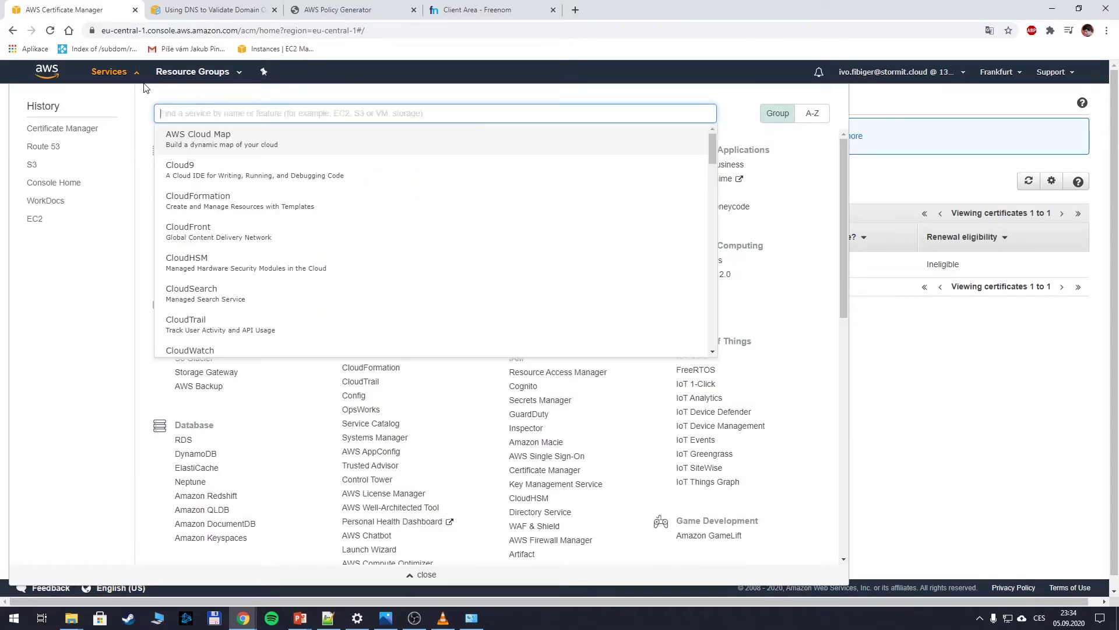
pyautogui.press('Down')
pyautogui.press('Return')
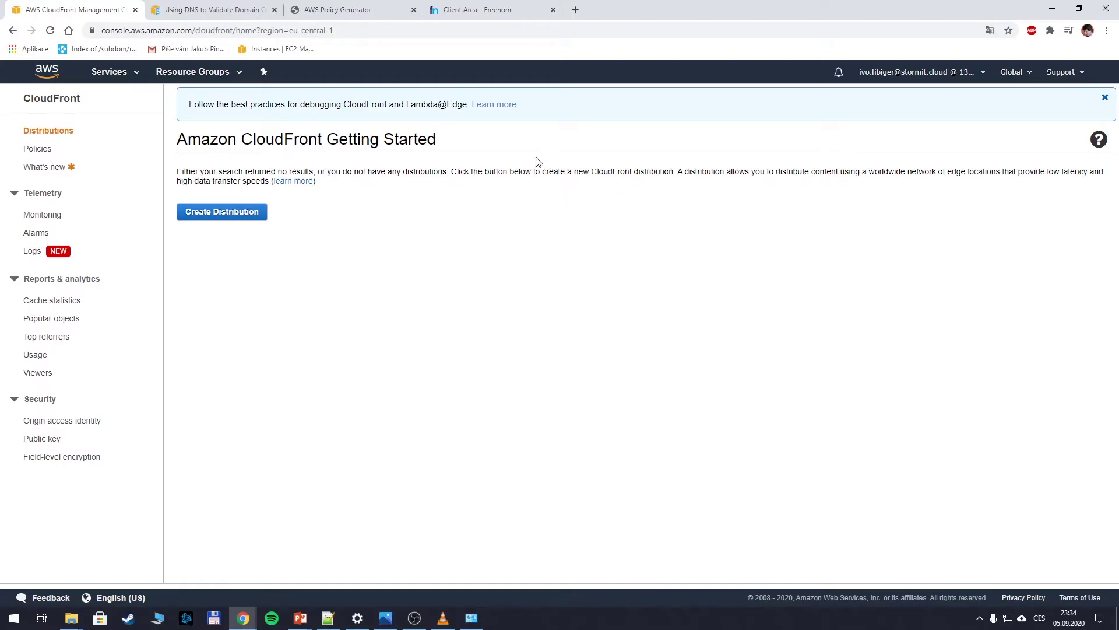
# Step: Start creating a CloudFront distribution with the Web delivery method
pyautogui.click(236, 218)
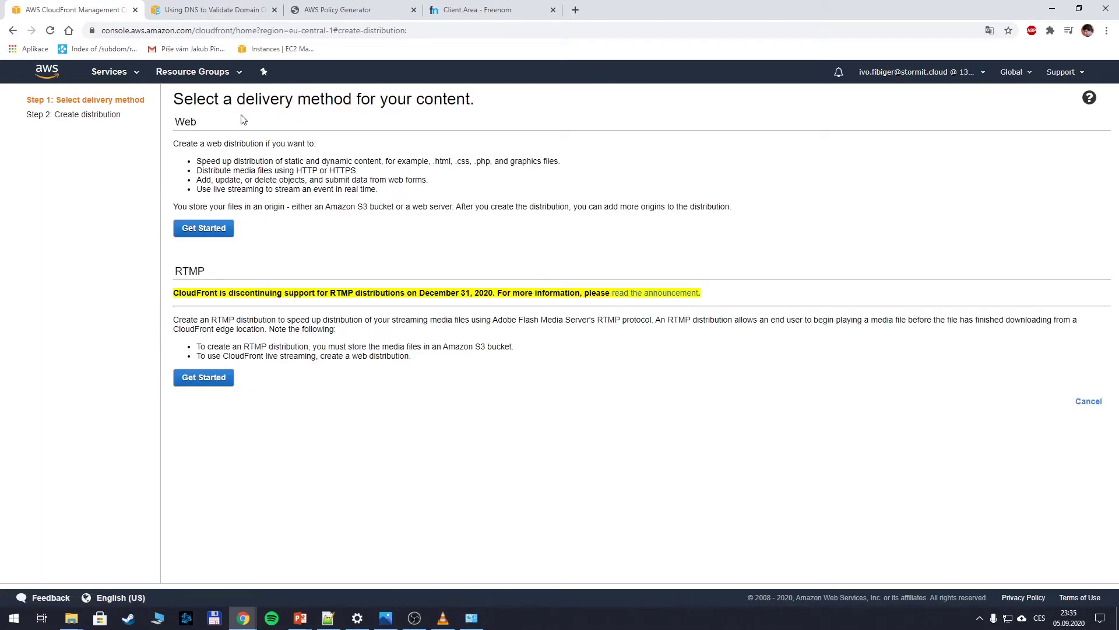
pyautogui.moveTo(175, 119); pyautogui.dragTo(363, 206)
pyautogui.click(215, 242)
pyautogui.click(215, 228)
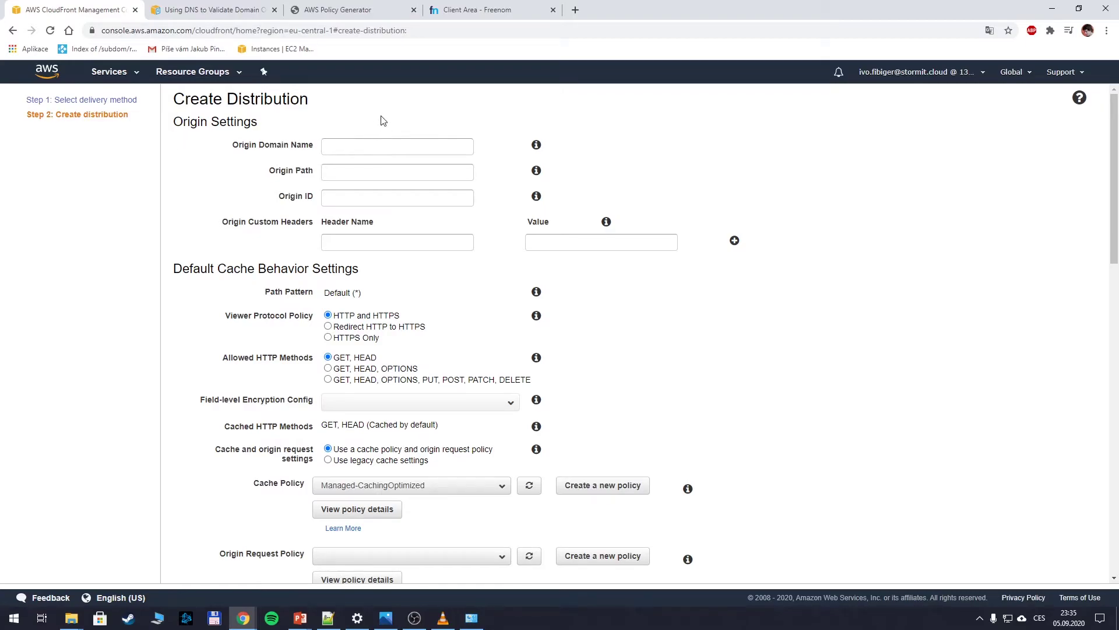
pyautogui.click(406, 141)
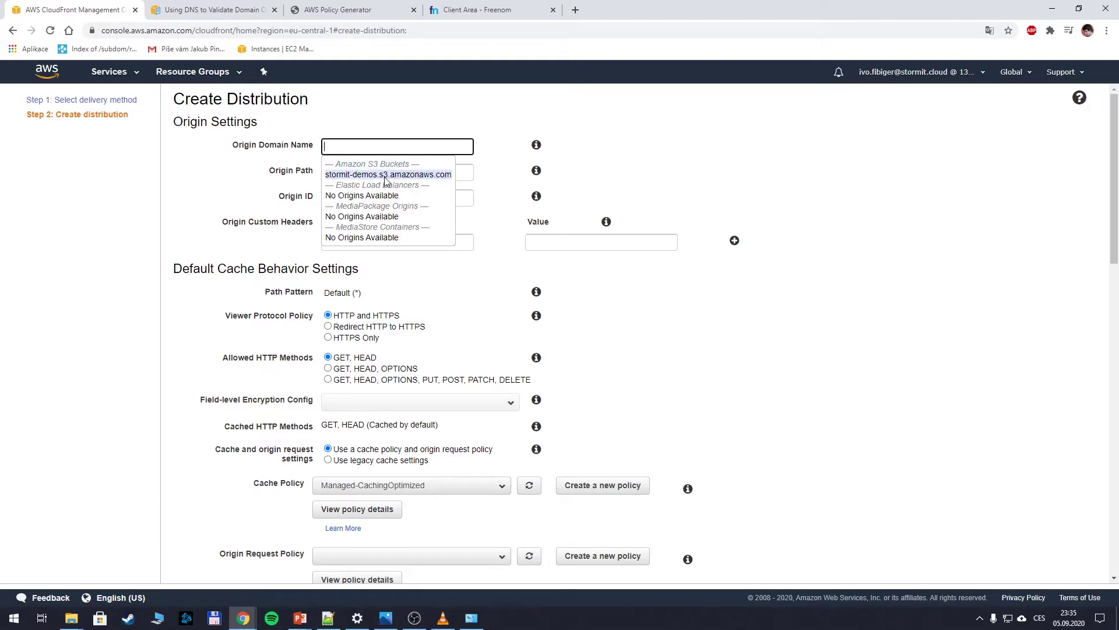
pyautogui.click(137, 73)
pyautogui.write('s3')
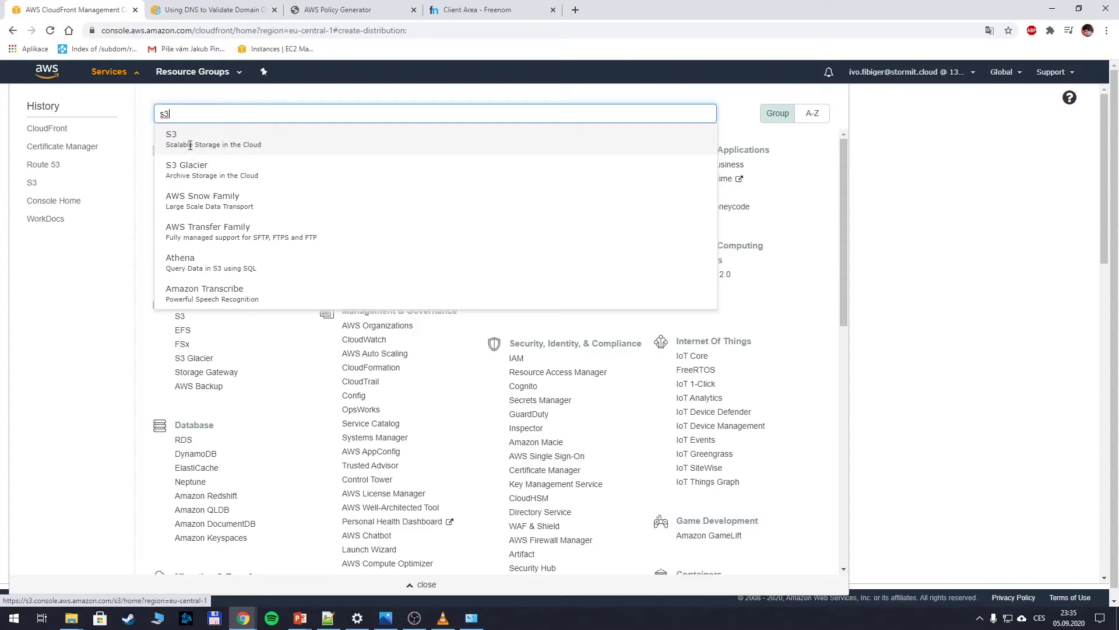
pyautogui.middleClick(189, 140)
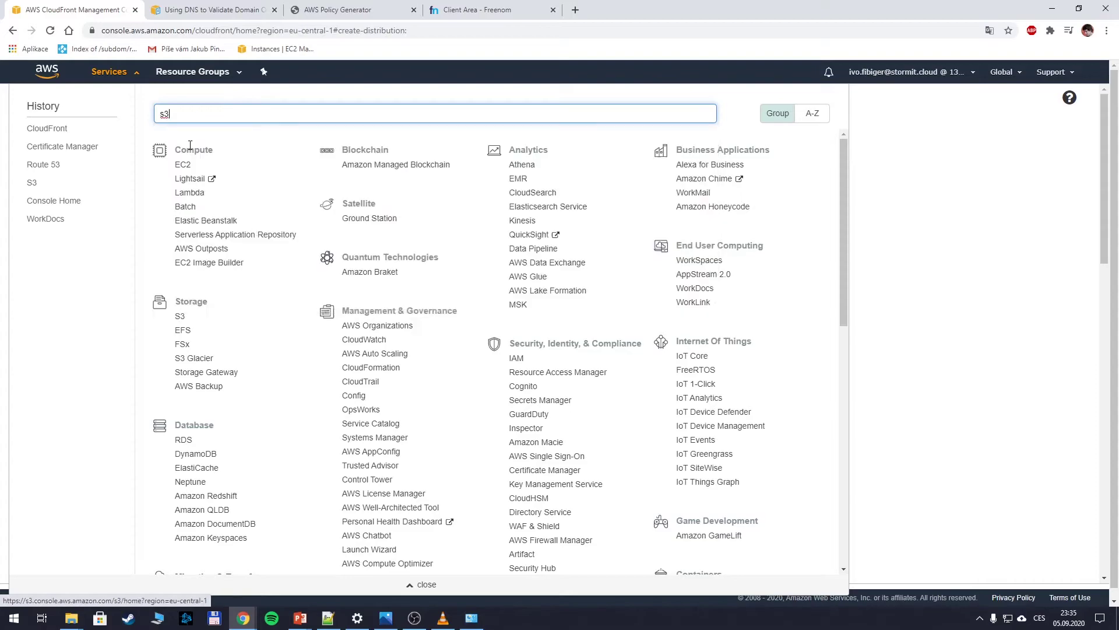
pyautogui.click(265, 11)
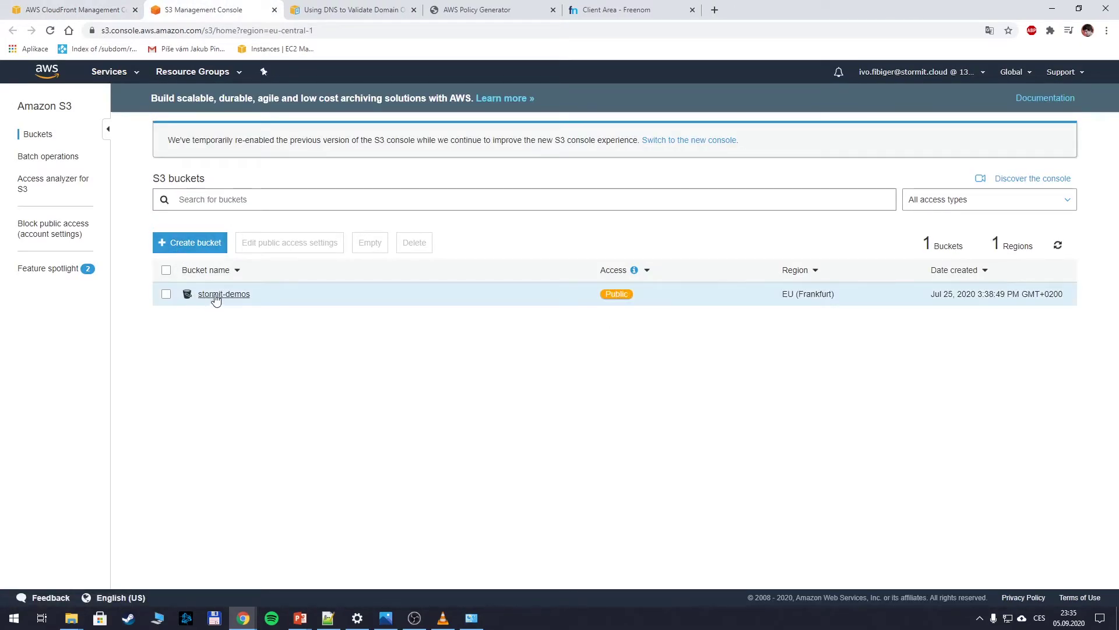
pyautogui.click(223, 295)
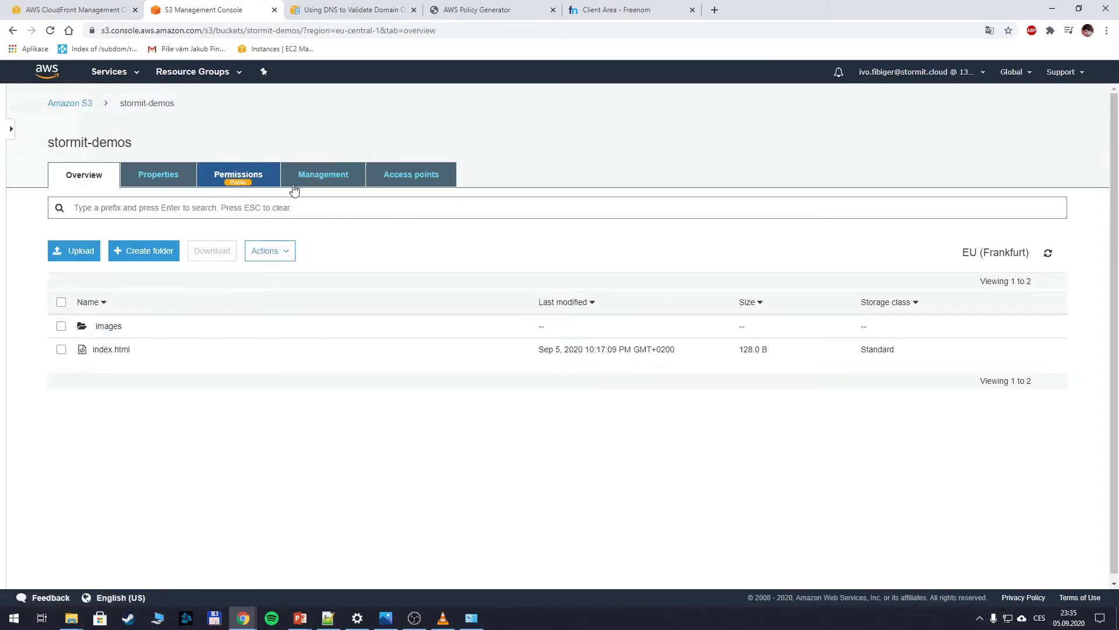
pyautogui.click(160, 182)
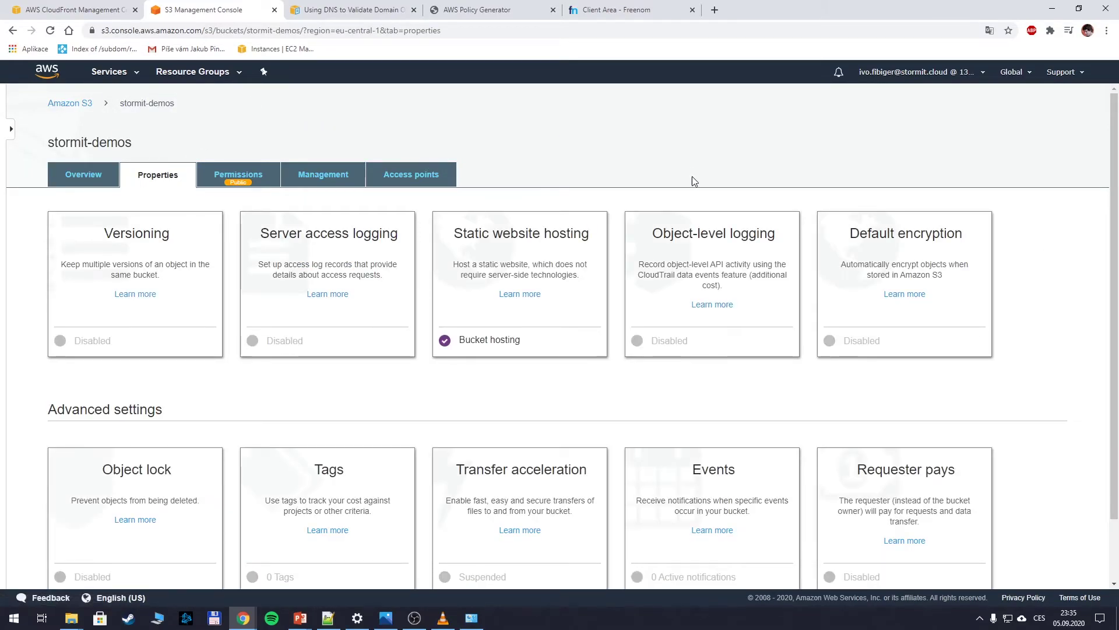
pyautogui.click(553, 249)
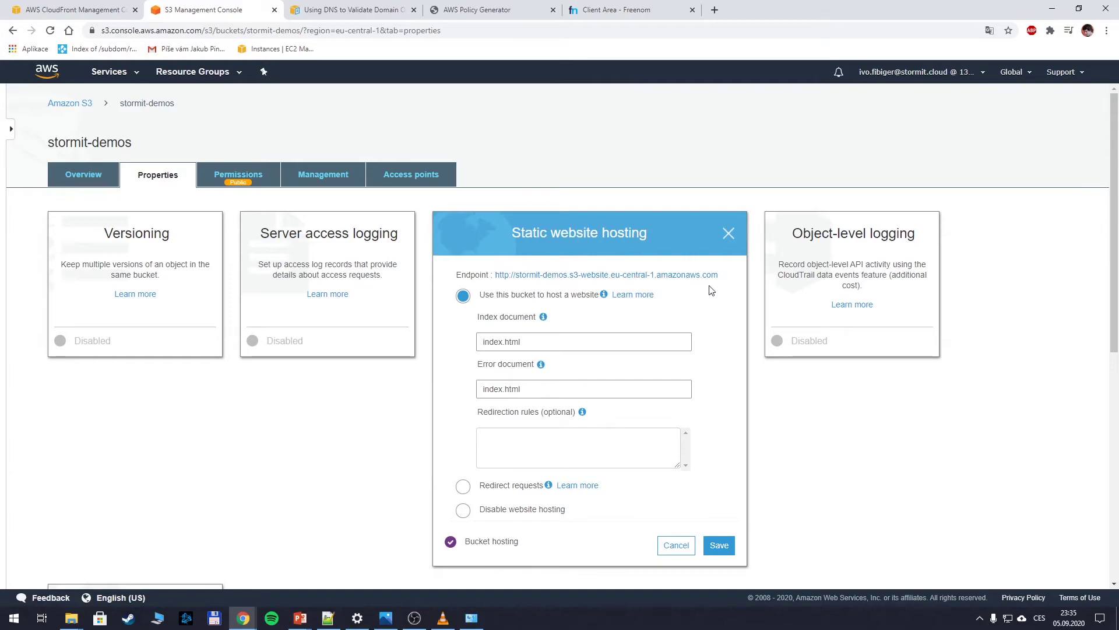
pyautogui.moveTo(727, 281); pyautogui.dragTo(514, 282)
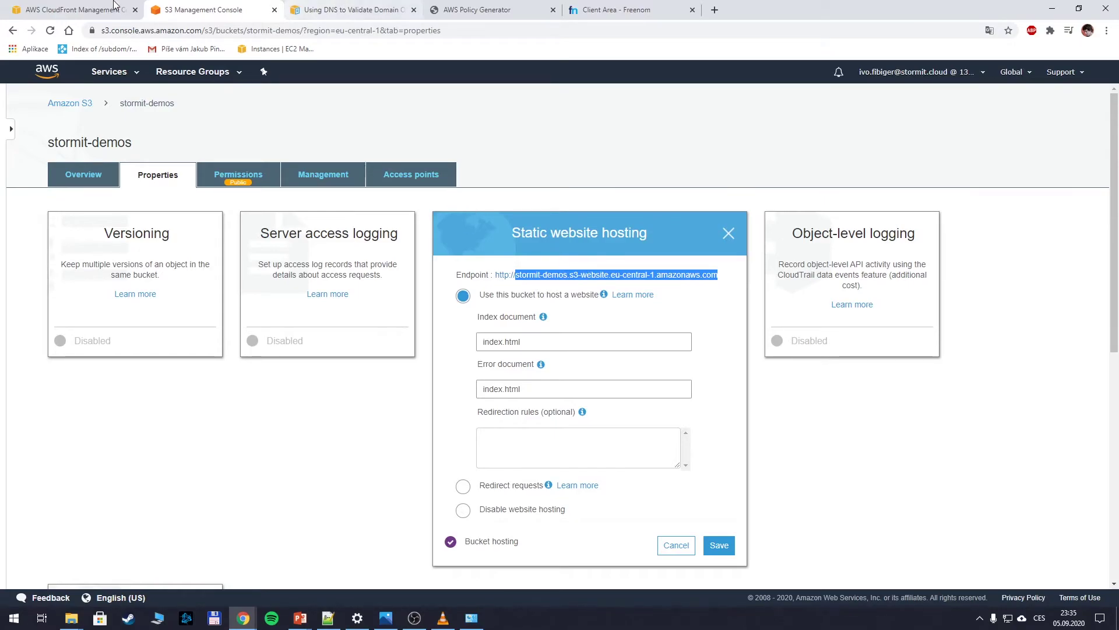
# Step: Paste the copied S3 website endpoint as the distribution's Origin Domain Name and set Viewer Protocol Policy to Redirect HTTP to HTTPS
pyautogui.click(73, 9)
pyautogui.click(855, 207)
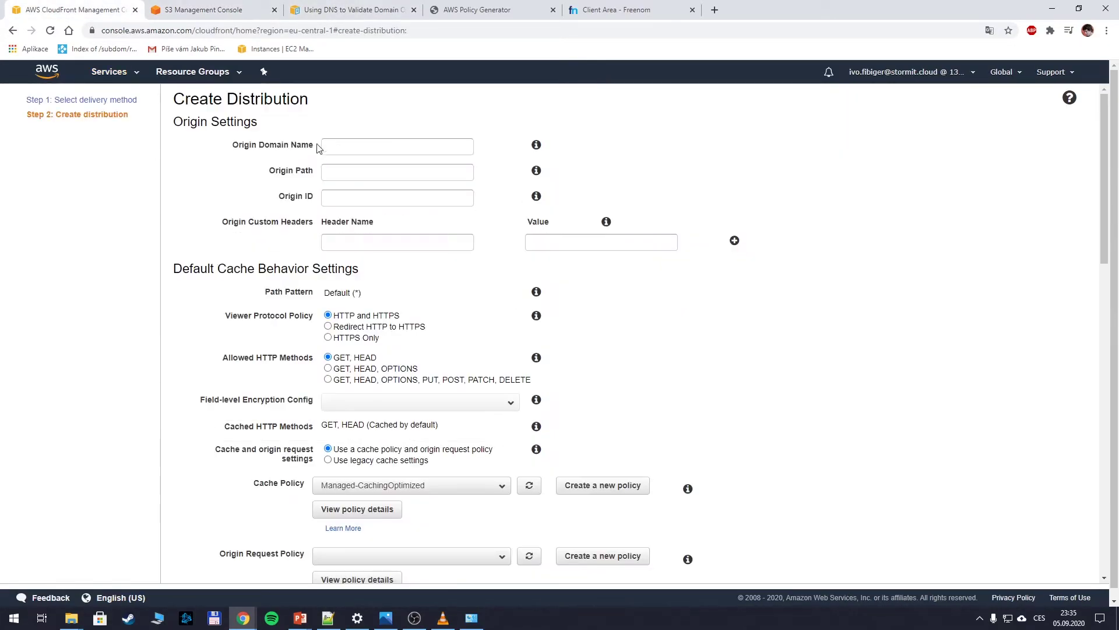
pyautogui.click(369, 146)
pyautogui.hotkey('ctrl', 'v')
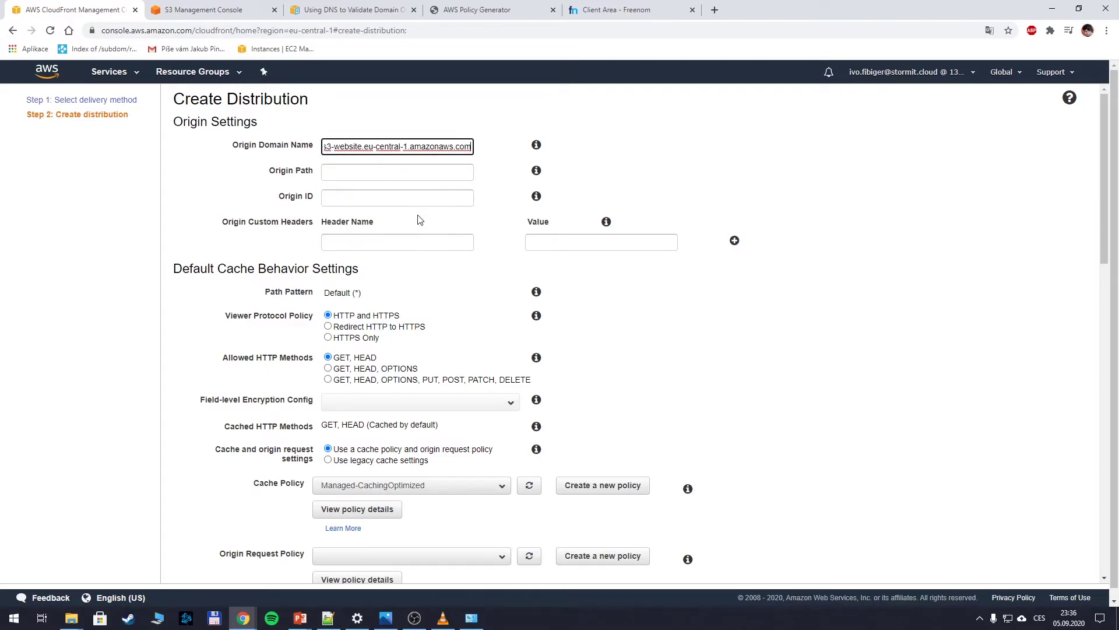
pyautogui.click(421, 198)
pyautogui.click(499, 288)
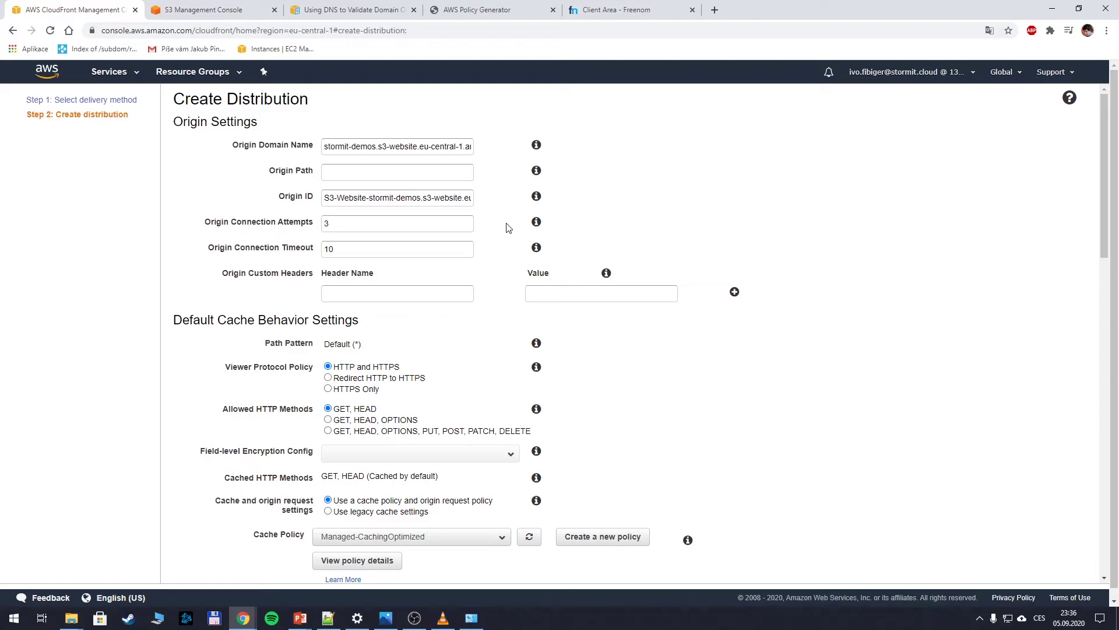
pyautogui.scroll(-1, 482, 233)
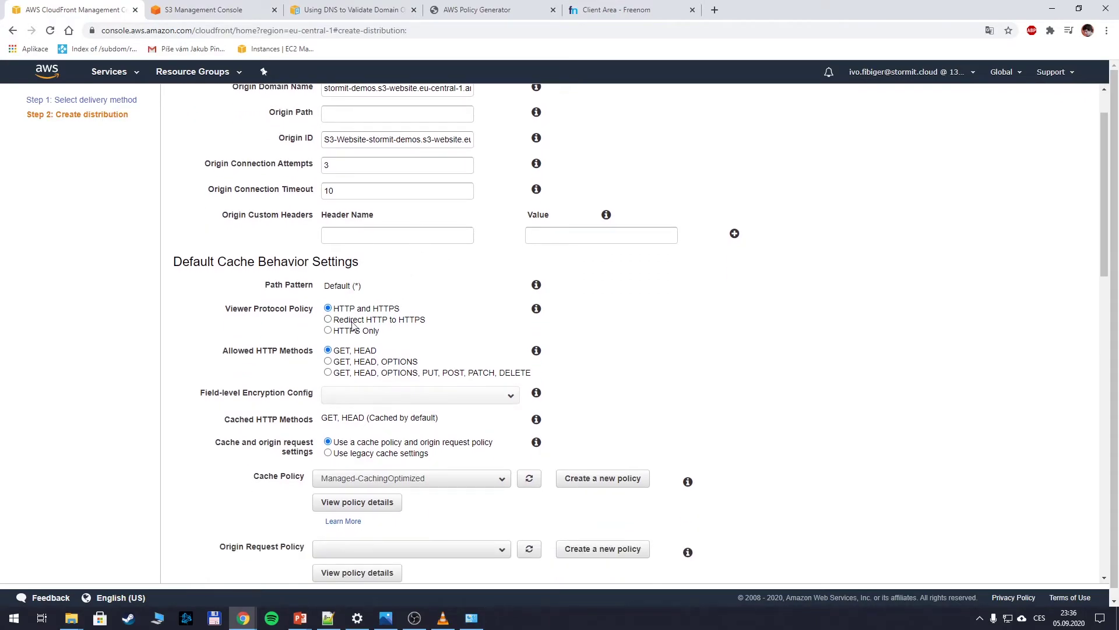
pyautogui.click(329, 320)
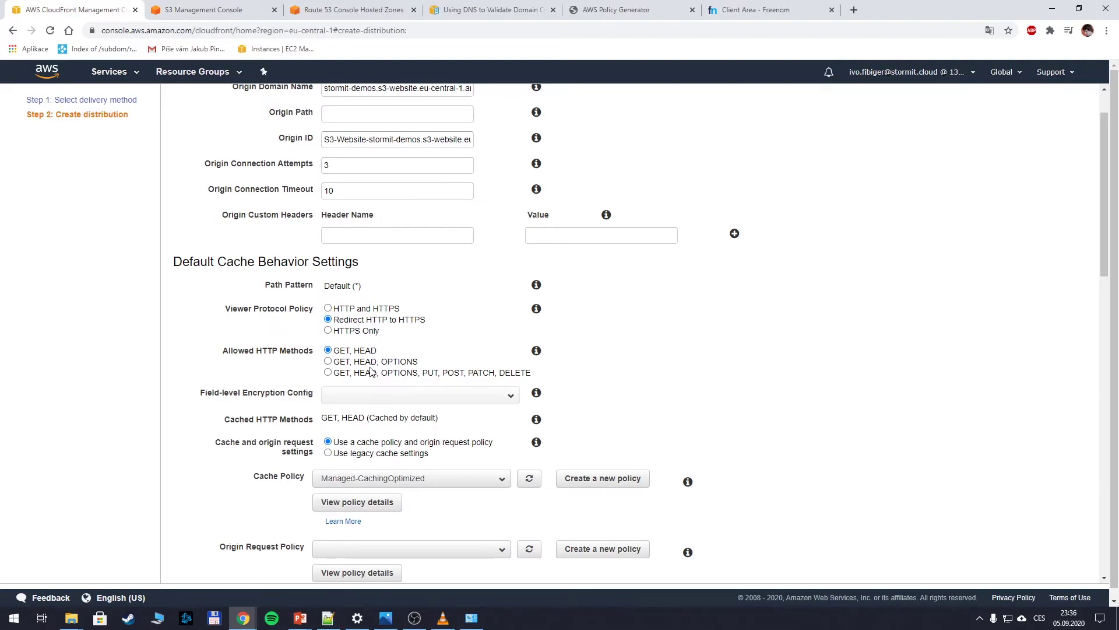
# Step: Copy the domain name from the Freenom page and set the distribution's Alternate Domain Names (CNAMEs) to stormit-demos.cf
pyautogui.scroll(-10, 370, 368)
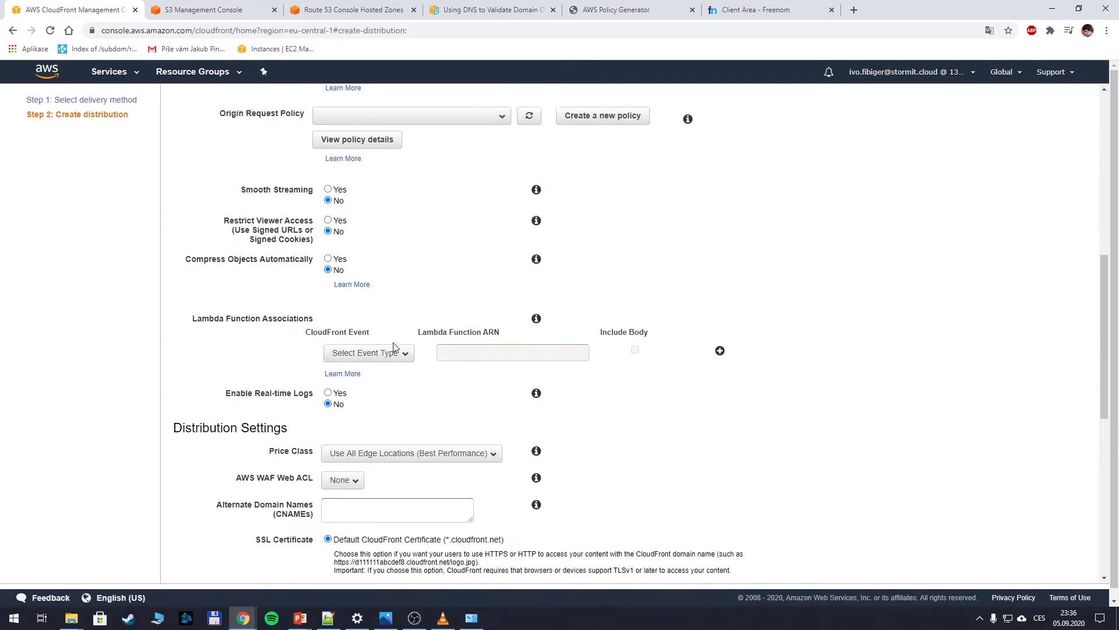
pyautogui.click(399, 365)
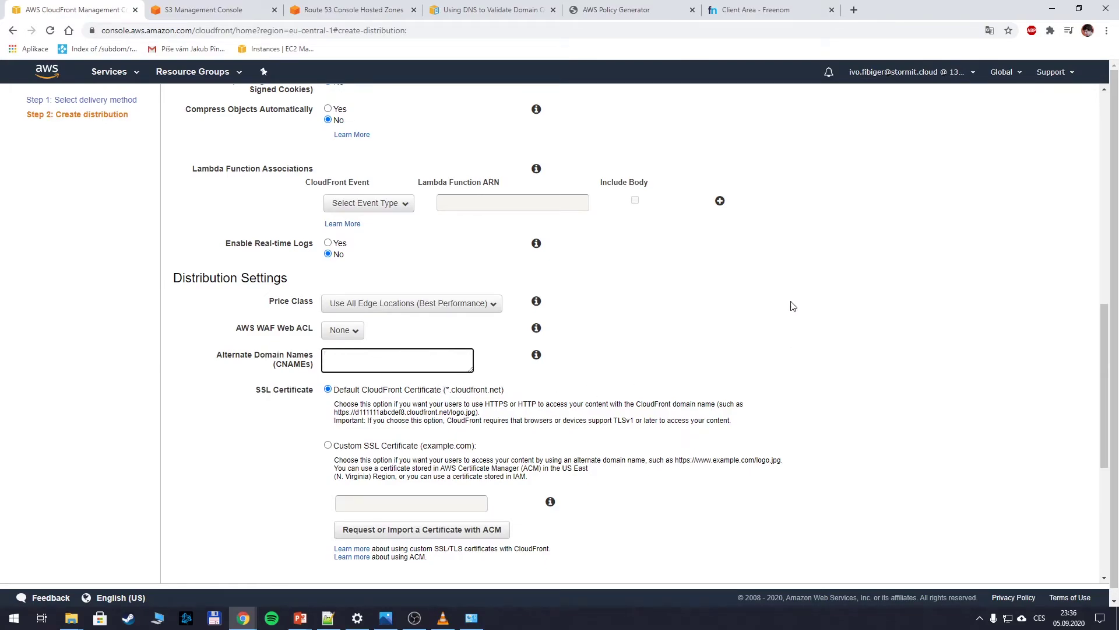
pyautogui.click(762, 9)
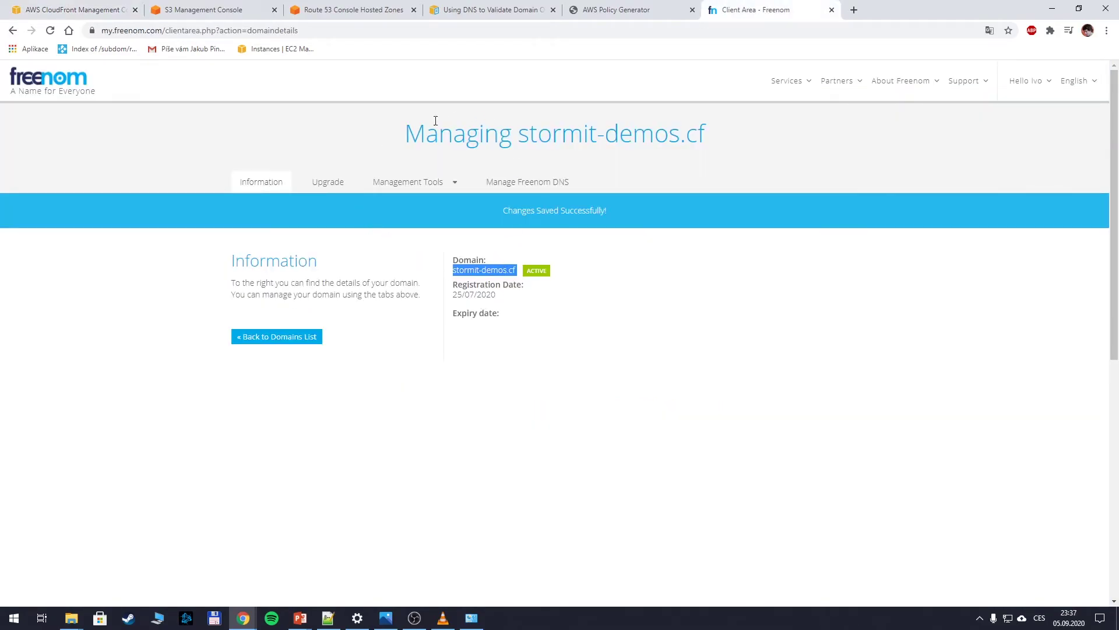
pyautogui.click(92, 8)
pyautogui.write('stormit-demos.cf')
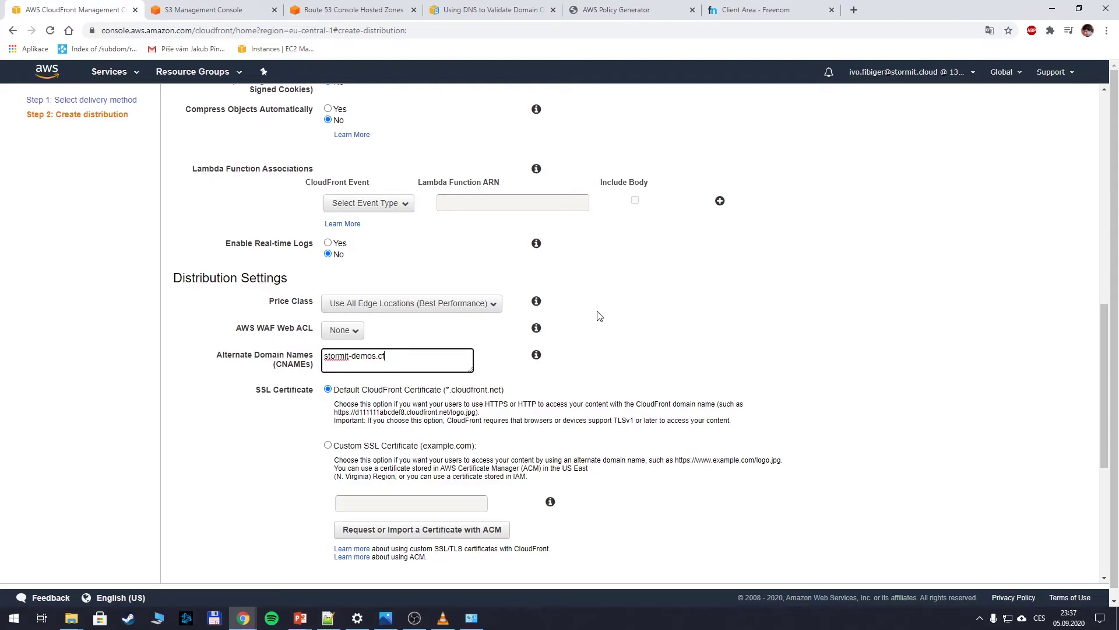
# Step: Assign the stormit-demos.cf custom SSL certificate to the distribution and create the distribution
pyautogui.scroll(-2, 639, 335)
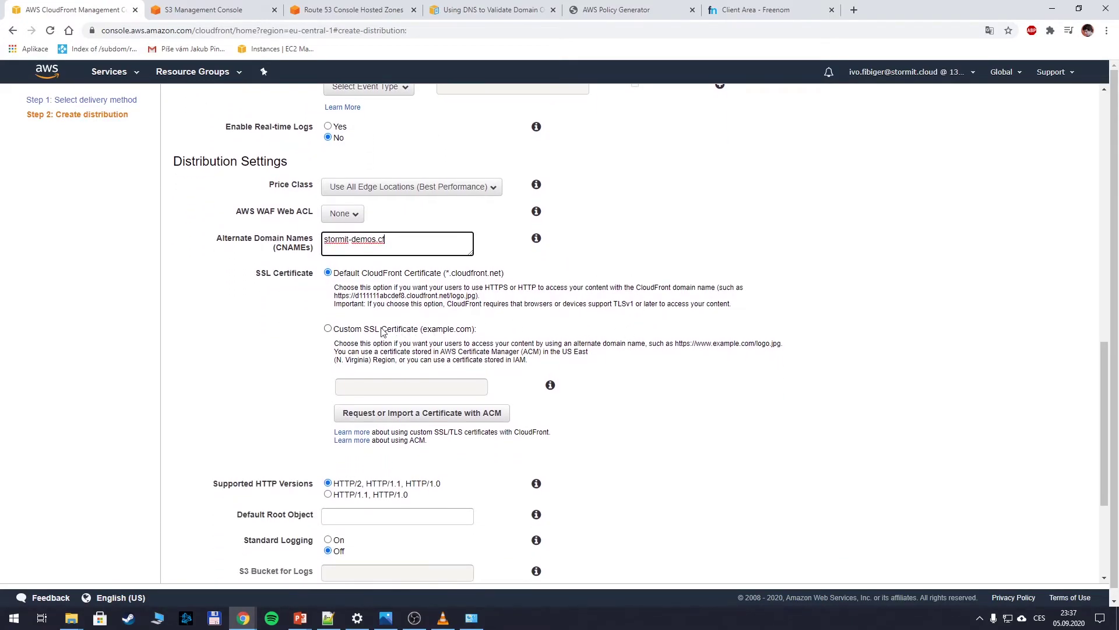
pyautogui.click(361, 334)
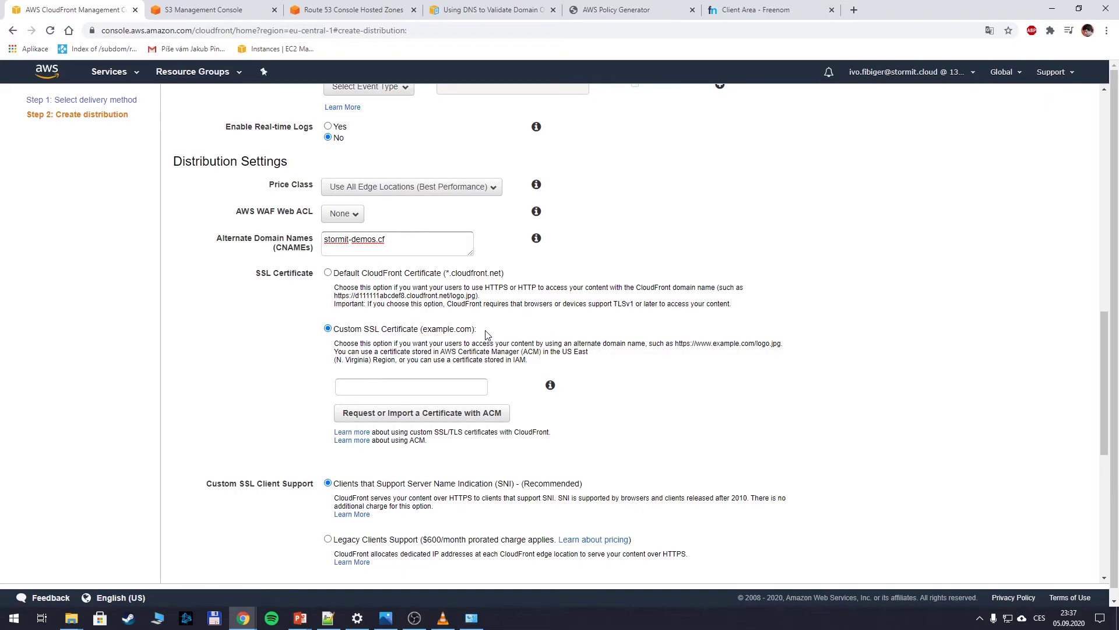
pyautogui.click(452, 389)
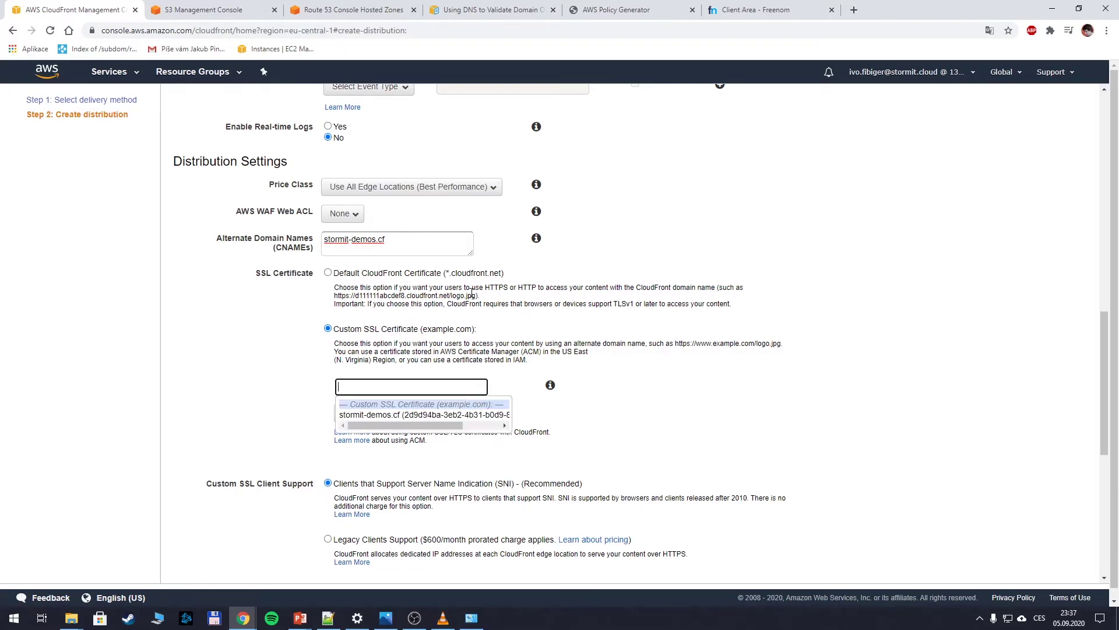
pyautogui.click(467, 415)
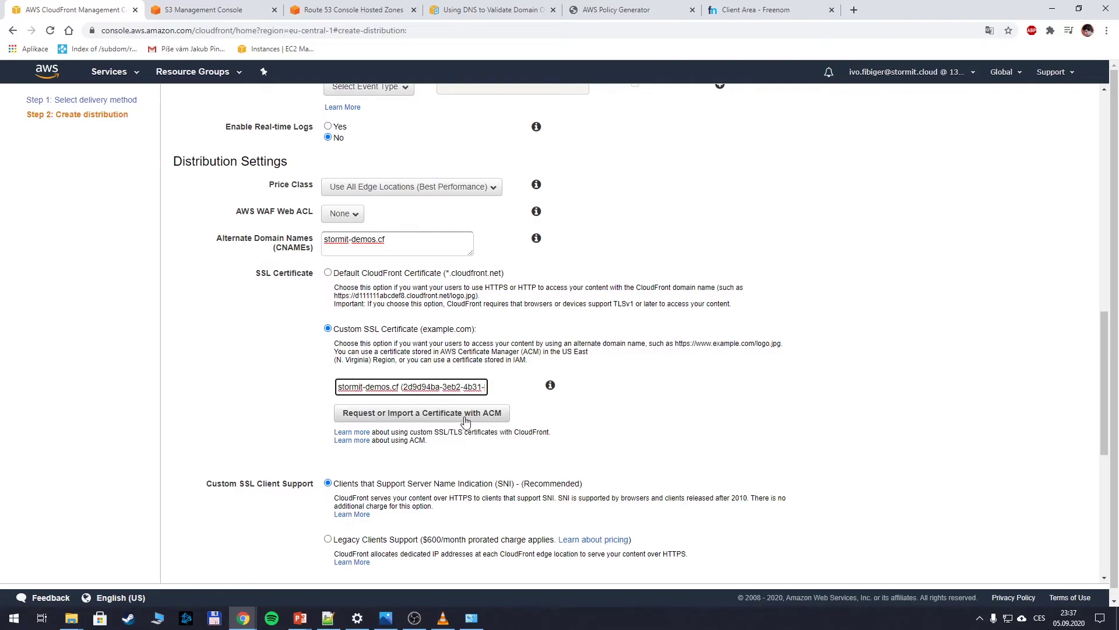
pyautogui.scroll(-6, 482, 343)
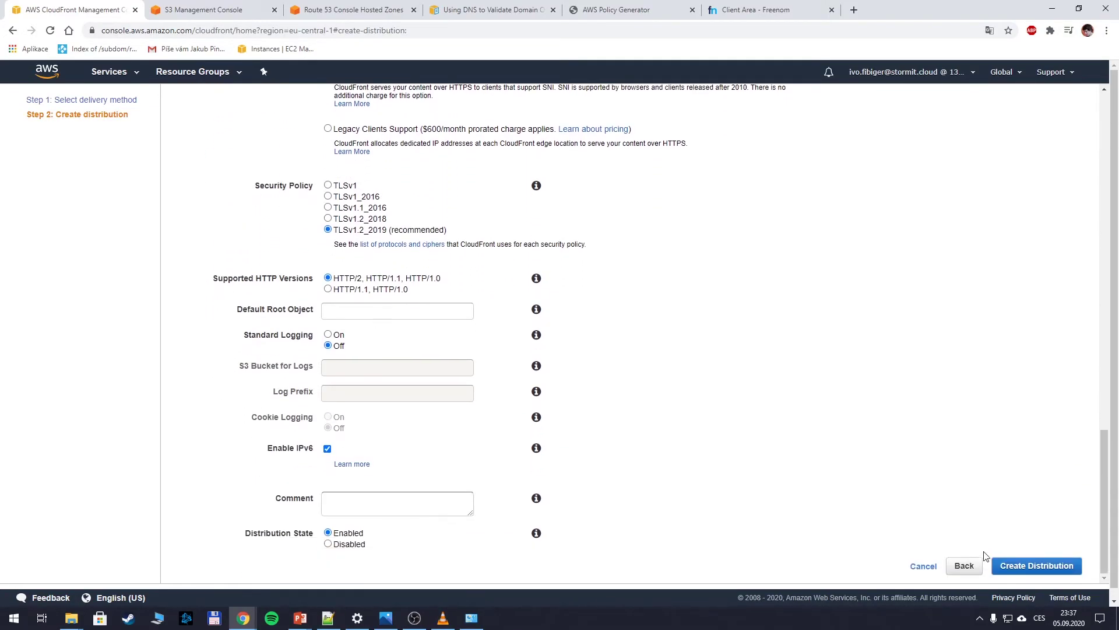
pyautogui.click(1037, 563)
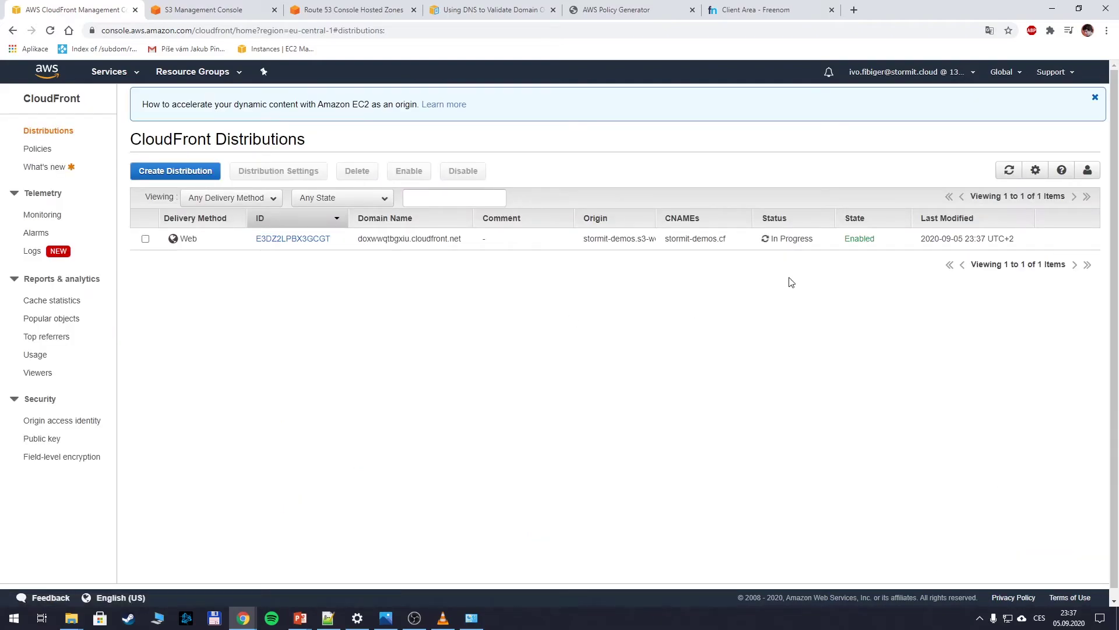
# Step: Check the deployment status and state of the new CloudFront distribution
pyautogui.moveTo(816, 240); pyautogui.dragTo(763, 239)
pyautogui.click(766, 285)
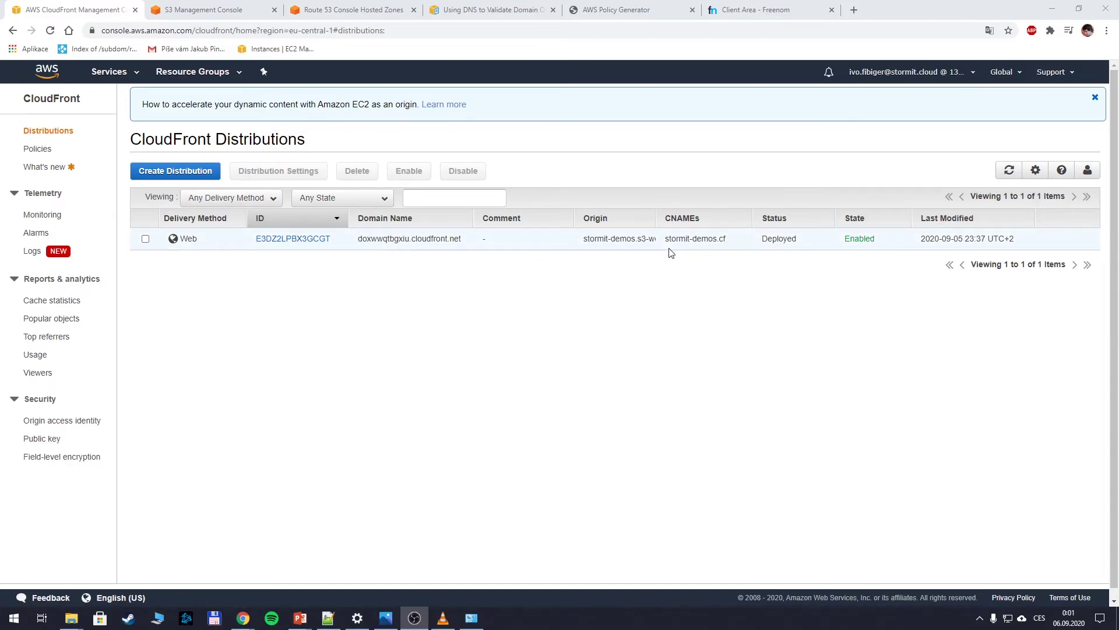
pyautogui.moveTo(759, 238); pyautogui.dragTo(892, 243)
pyautogui.click(446, 291)
# Step: Copy the distribution's CloudFront domain name, open it in a separate browser tab to test the site, and close that tab
pyautogui.moveTo(354, 240); pyautogui.dragTo(464, 240)
pyautogui.hotkey('ctrl', 'c')
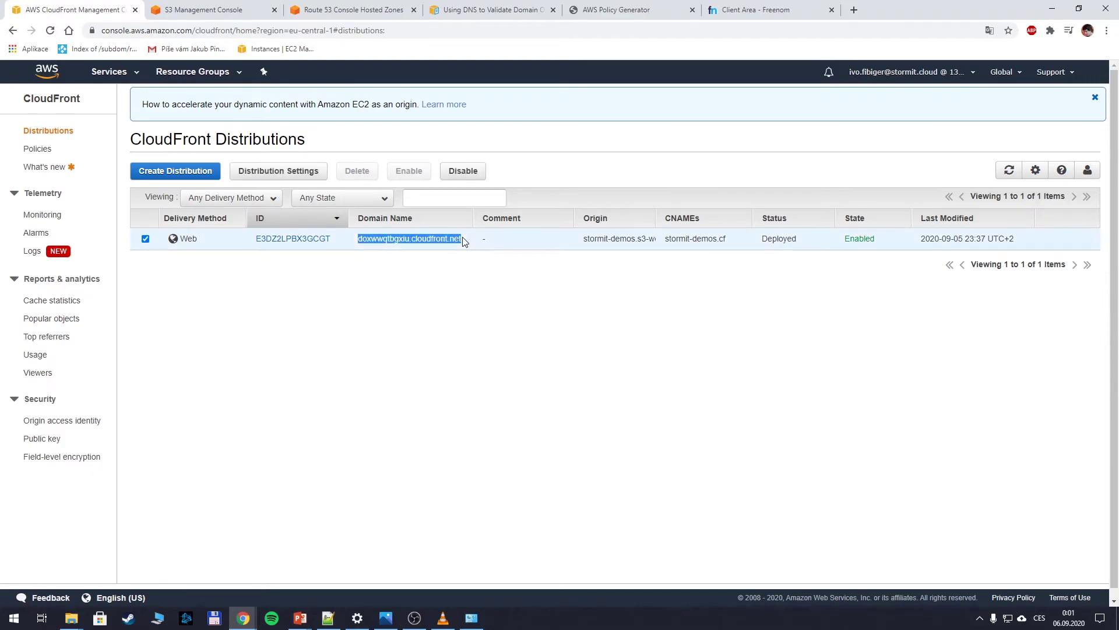
pyautogui.click(856, 16)
pyautogui.hotkey('ctrl', 'v')
pyautogui.press('Return')
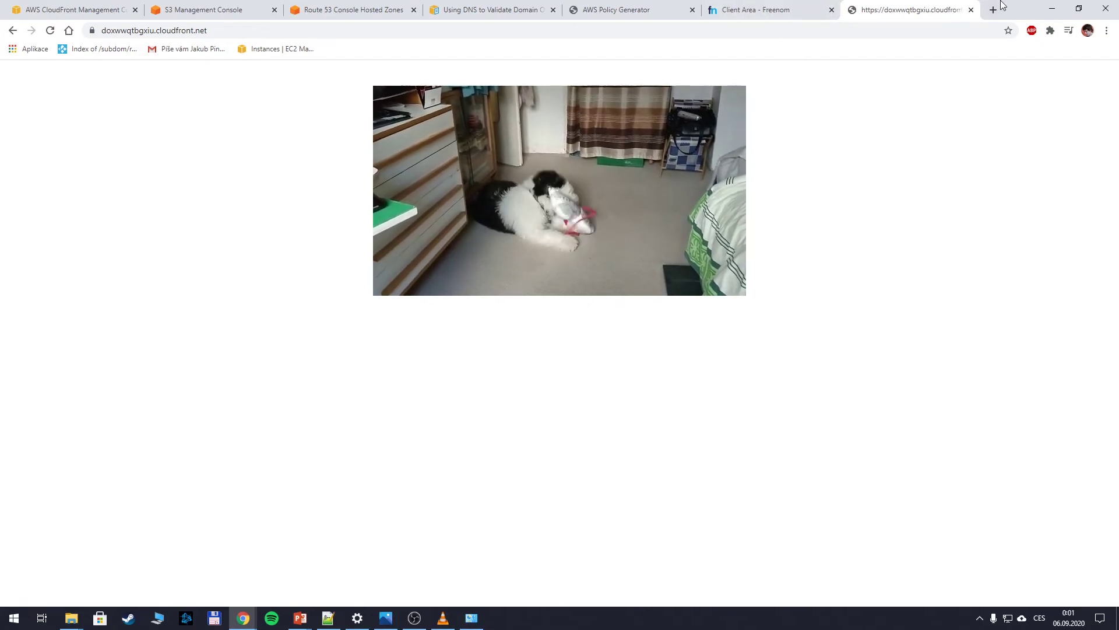
pyautogui.click(971, 10)
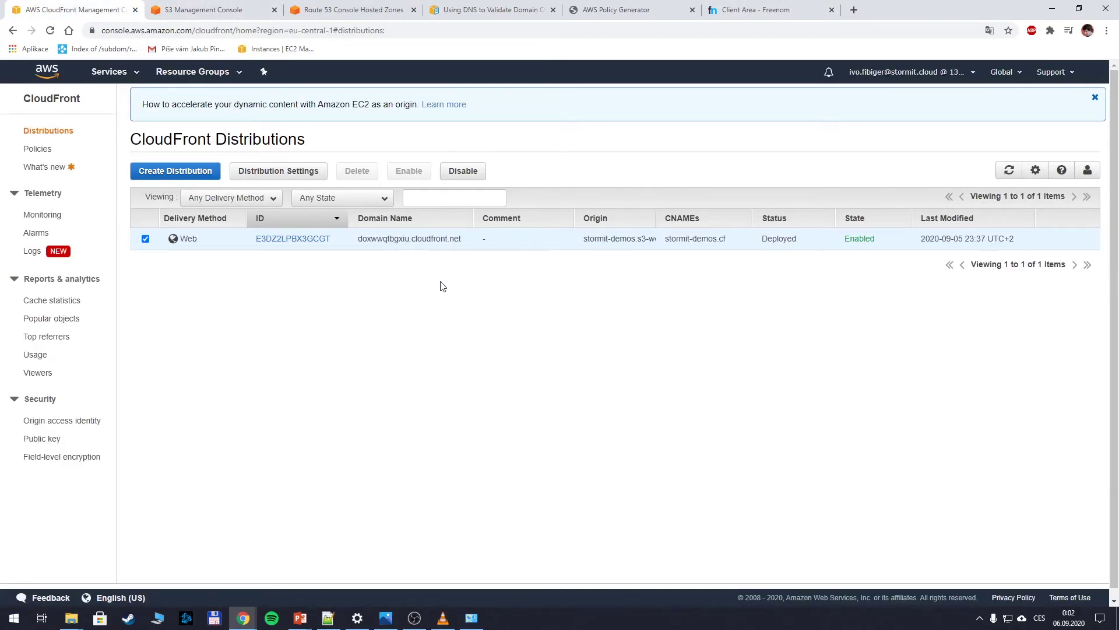
# Step: Try to open stormit-demos.cf in a new browser tab
pyautogui.click(729, 14)
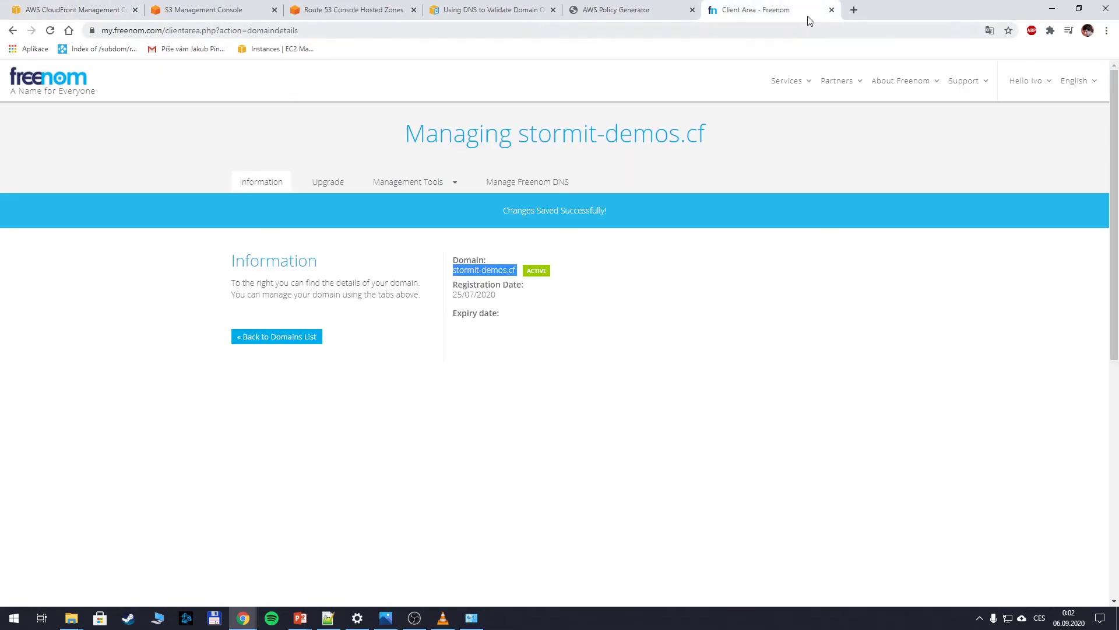
pyautogui.click(854, 10)
pyautogui.write('stormit-demos.cf')
pyautogui.press('Return')
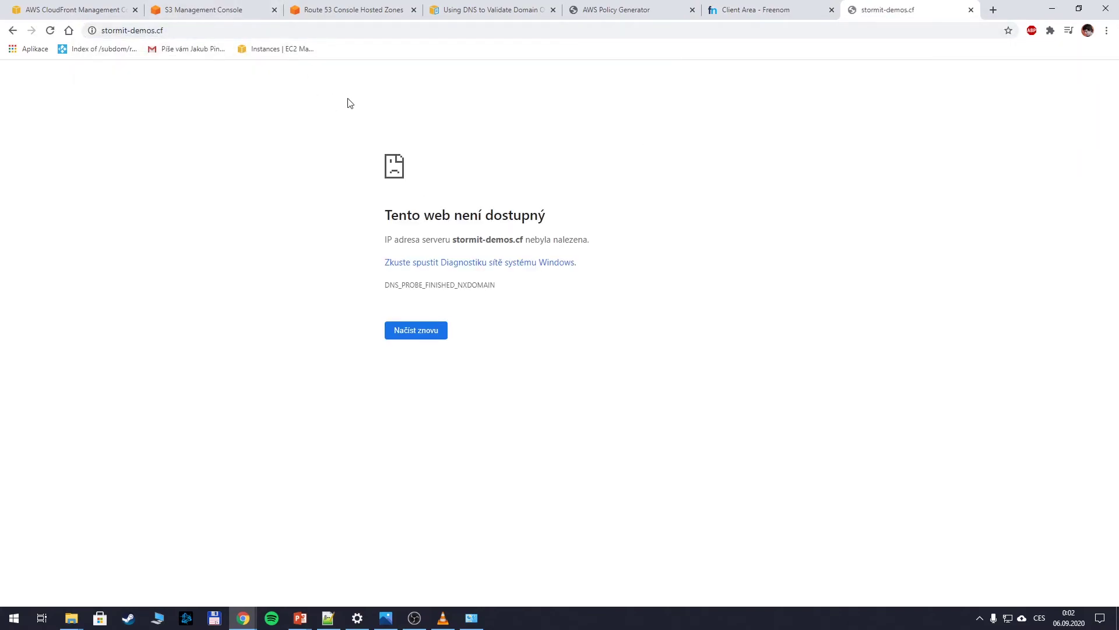
# Step: Start defining a simple routing record in the stormit-demos.cf hosted zone in Route 53
pyautogui.click(339, 7)
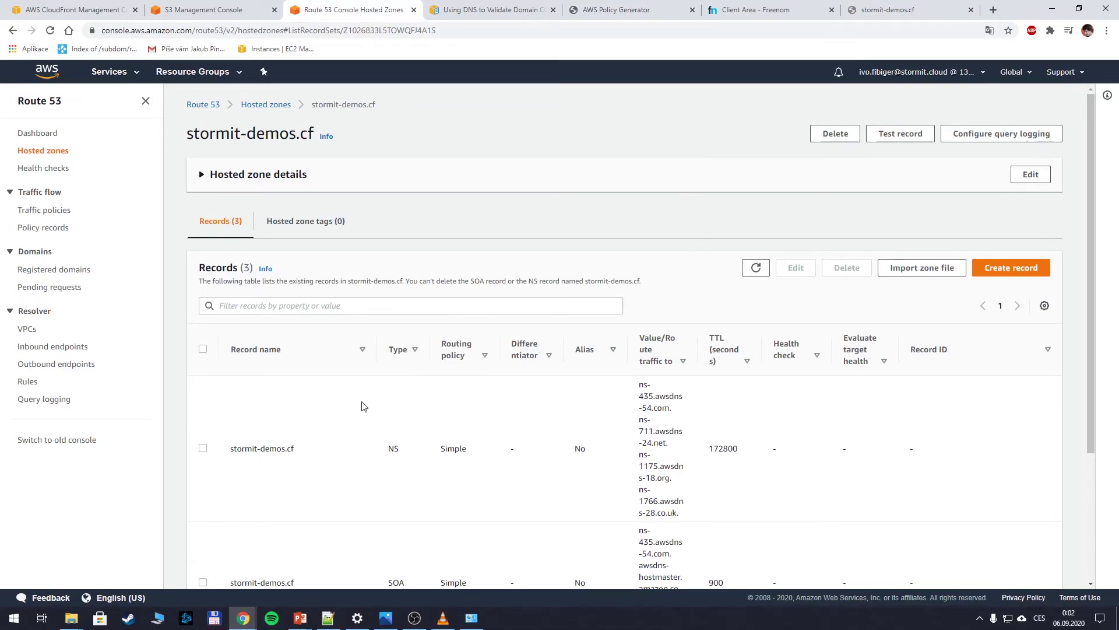
pyautogui.moveTo(309, 448); pyautogui.dragTo(233, 445)
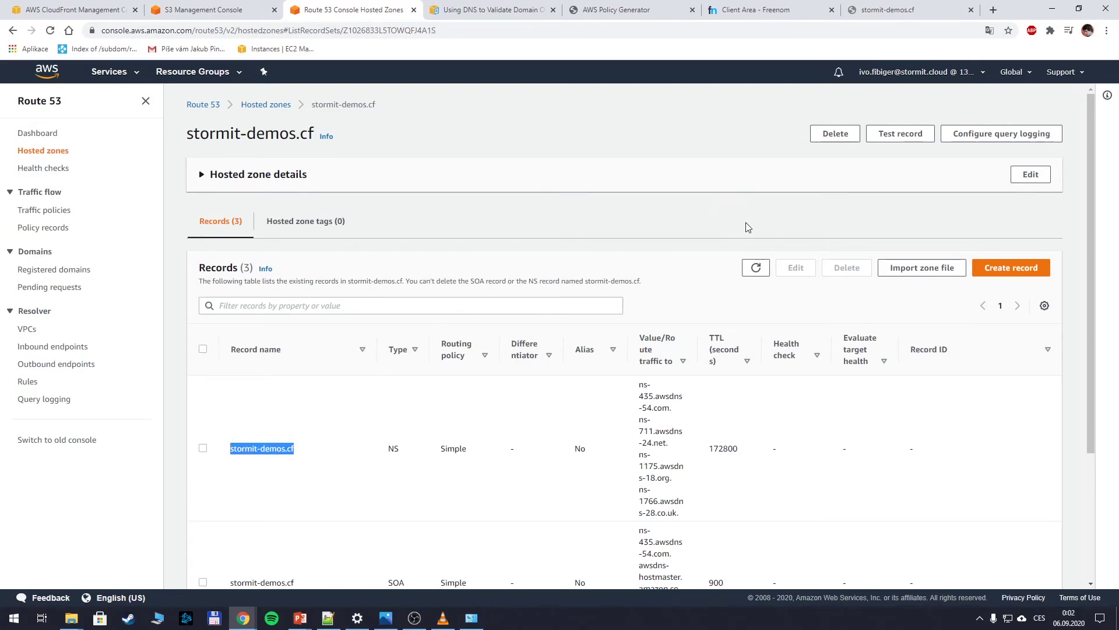
pyautogui.click(1010, 273)
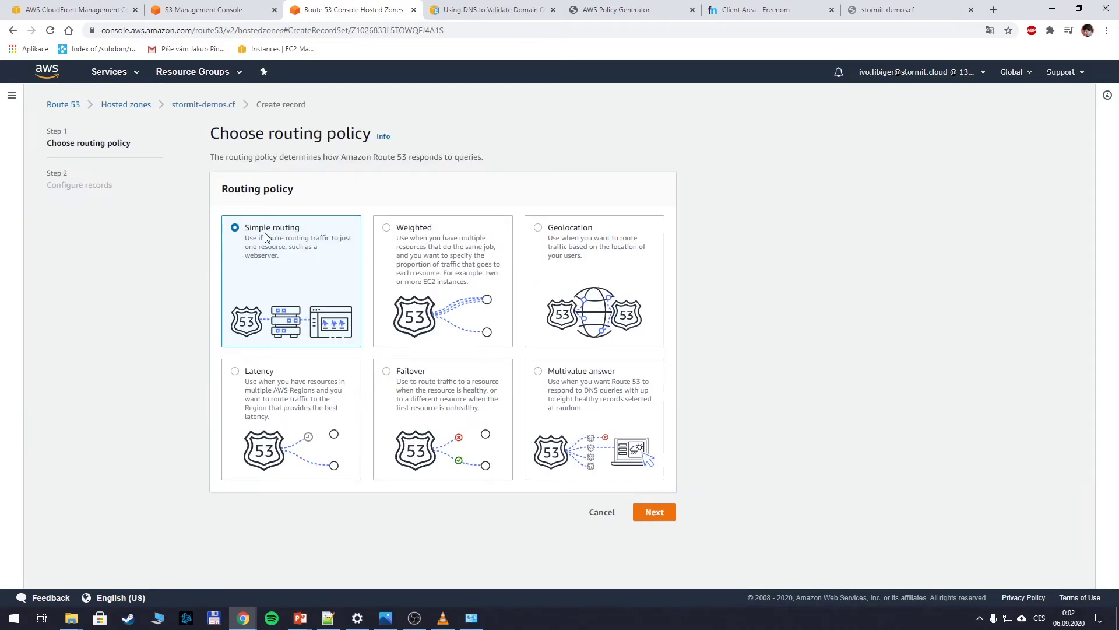
pyautogui.click(656, 513)
pyautogui.click(406, 222)
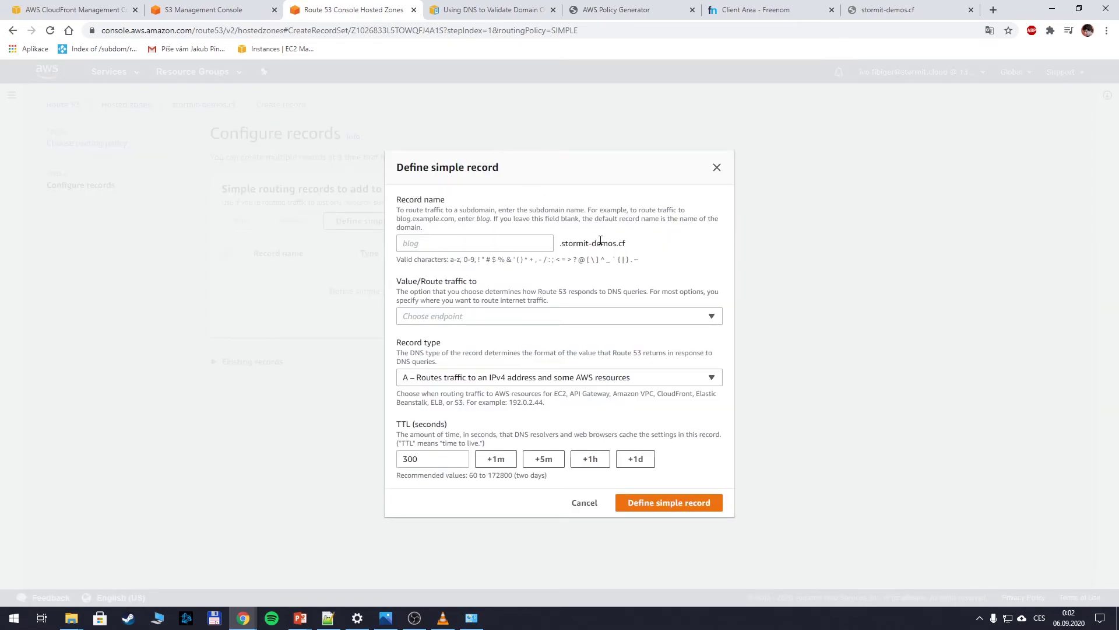
# Step: Leave the record name blank and route traffic as an alias to the CloudFront distribution doxwwqtbgxiu.cloudfront.net
pyautogui.click(501, 245)
pyautogui.click(505, 315)
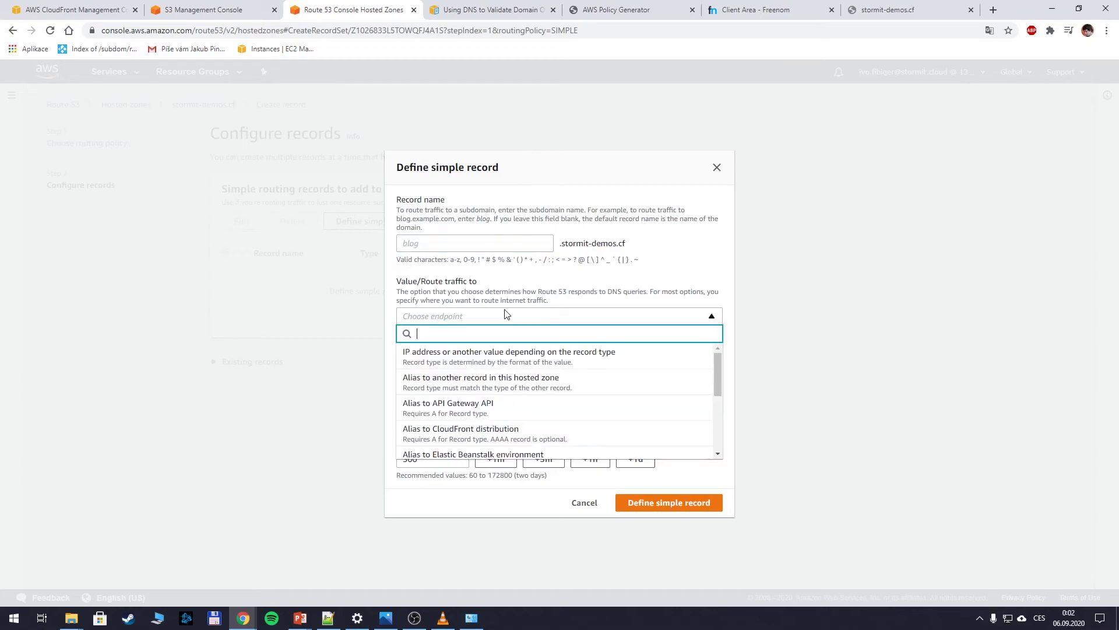
pyautogui.scroll(-1, 569, 384)
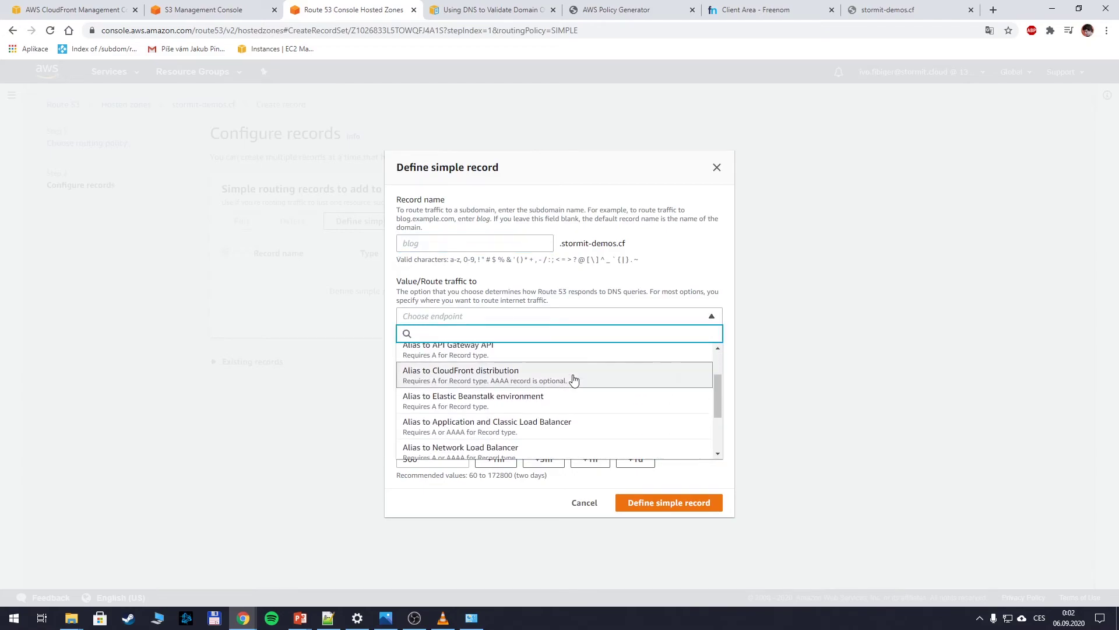
pyautogui.click(487, 376)
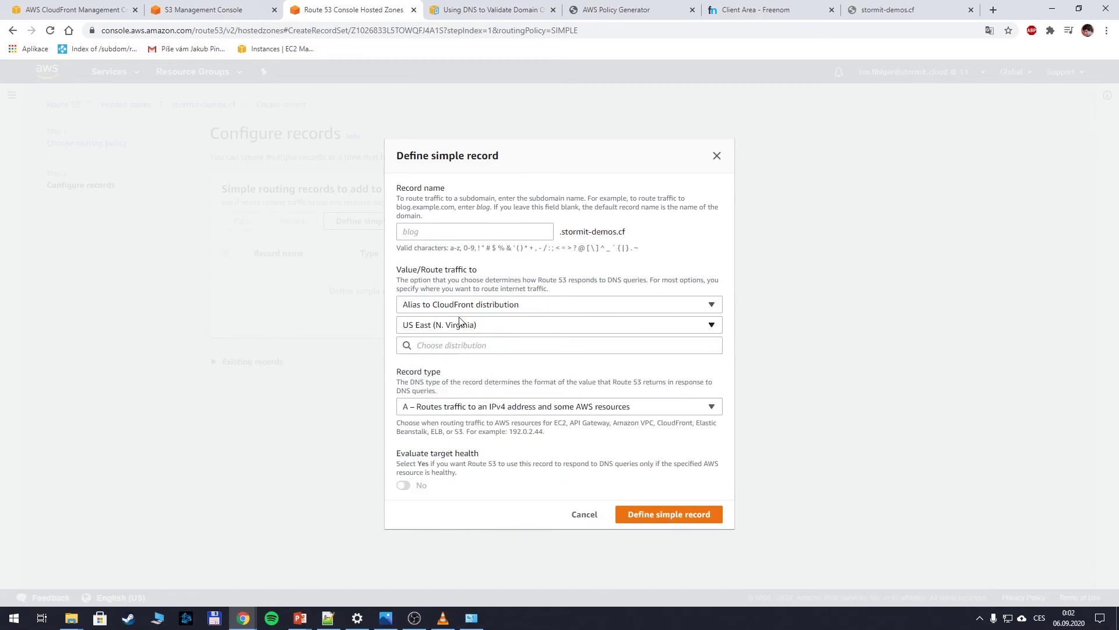
pyautogui.click(490, 344)
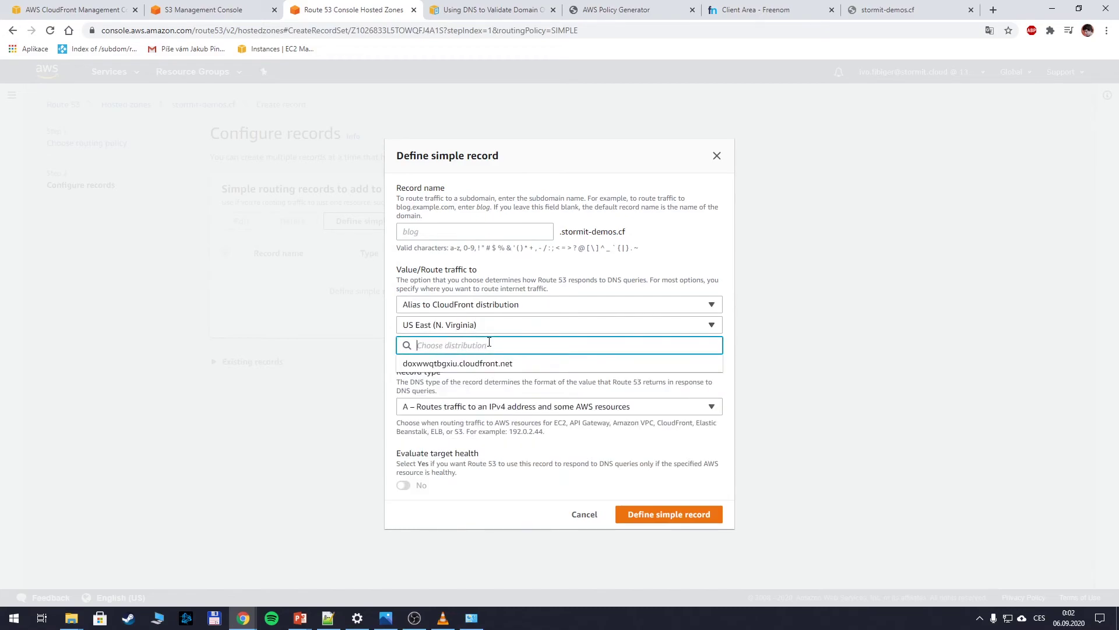
pyautogui.click(434, 363)
# Step: Compare the chosen alias target with the distribution's domain name in the CloudFront console and return to the Route 53 record
pyautogui.click(74, 7)
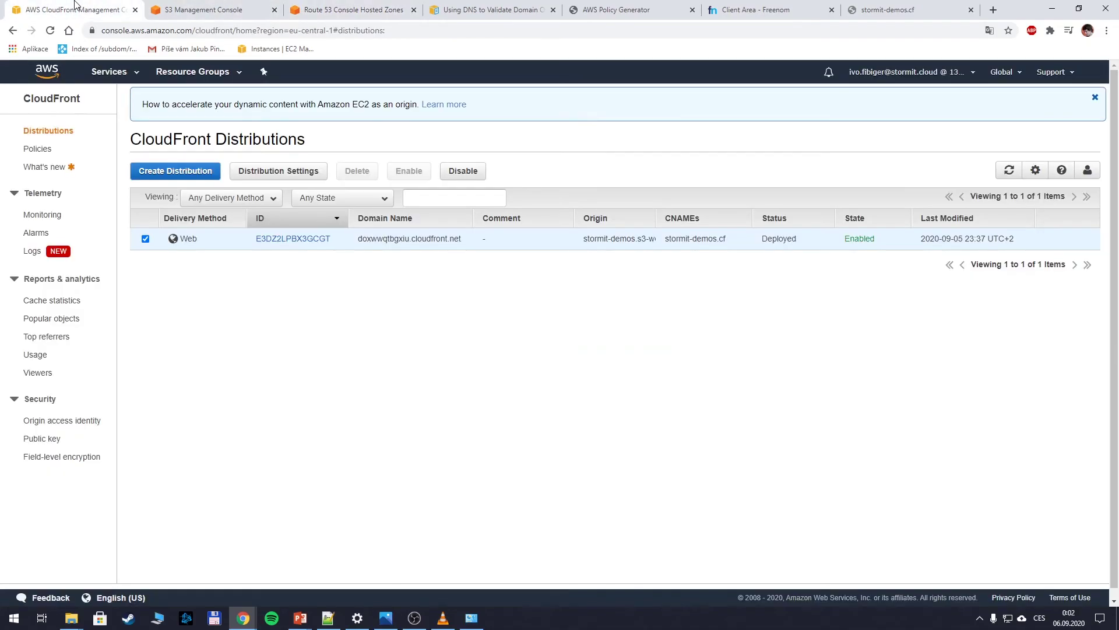
pyautogui.moveTo(367, 241); pyautogui.dragTo(378, 242)
pyautogui.doubleClick(389, 241)
pyautogui.click(413, 7)
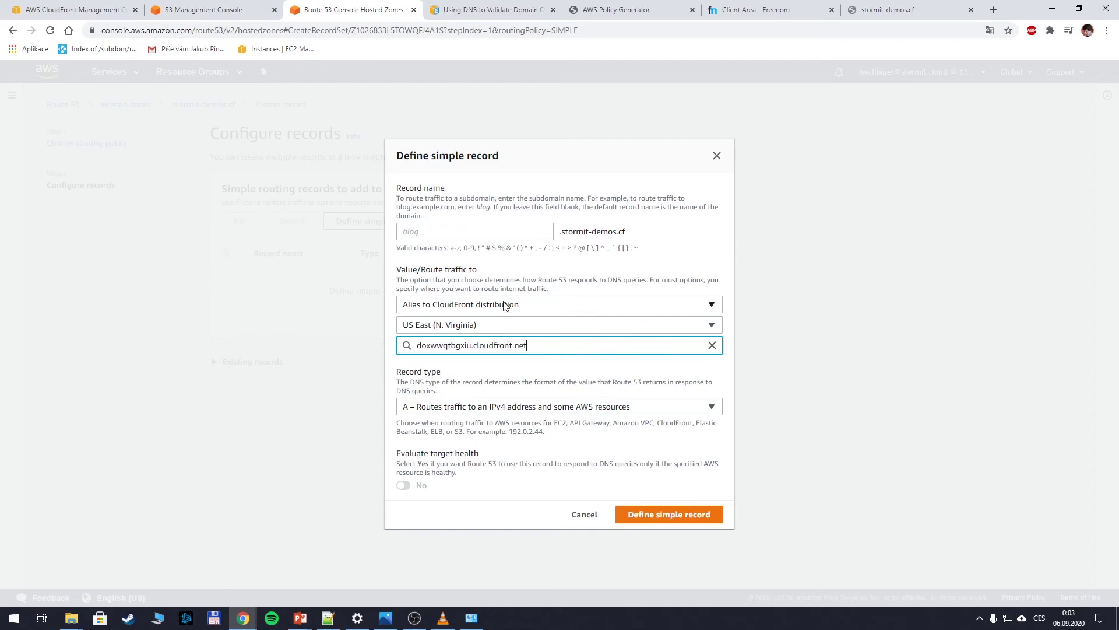
# Step: Set the alias region to US East (N. Virginia) [us-east-1], reselect doxwwqtbgxiu.cloudfront.net, and define and create the A record
pyautogui.click(712, 325)
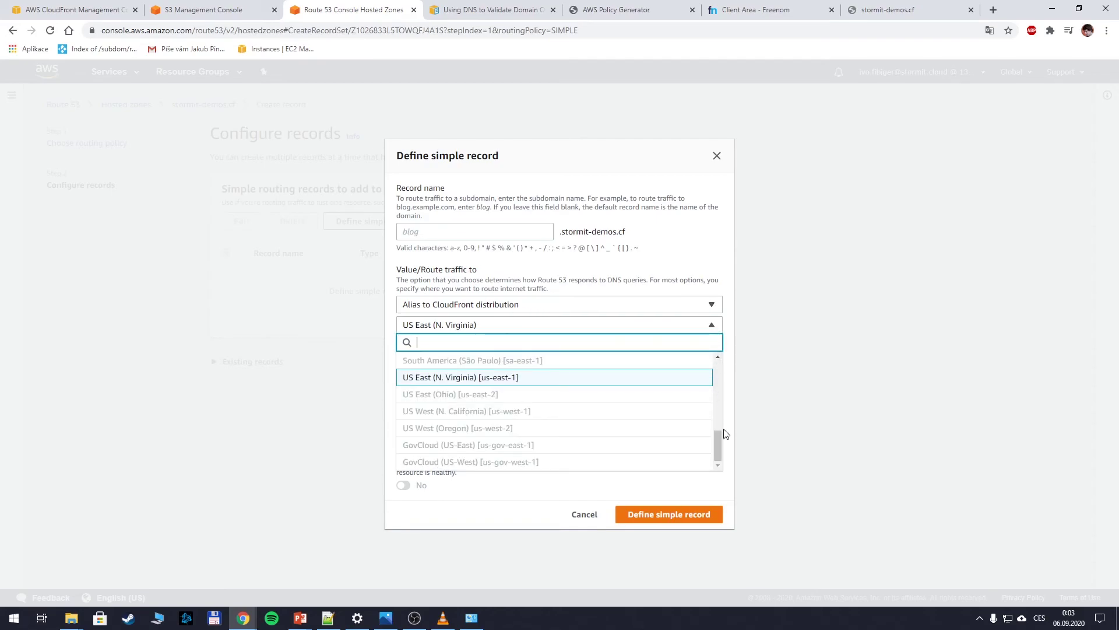
pyautogui.moveTo(719, 437)
pyautogui.mouseDown()
pyautogui.moveTo(712, 346)
pyautogui.moveTo(726, 443)
pyautogui.mouseUp()
pyautogui.click(452, 378)
pyautogui.click(470, 362)
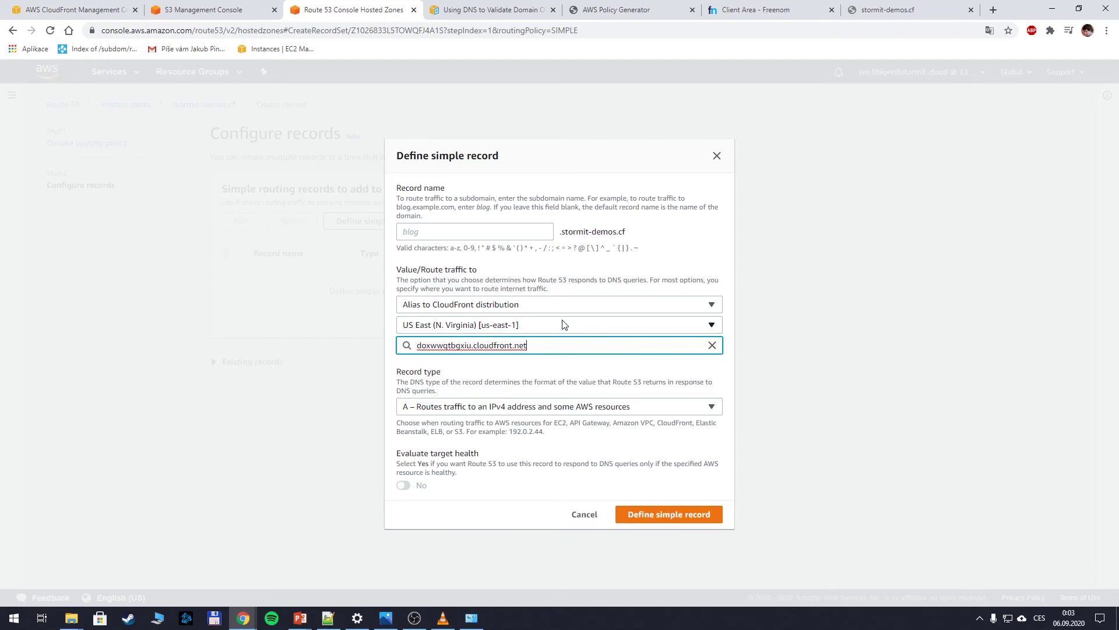
pyautogui.click(678, 514)
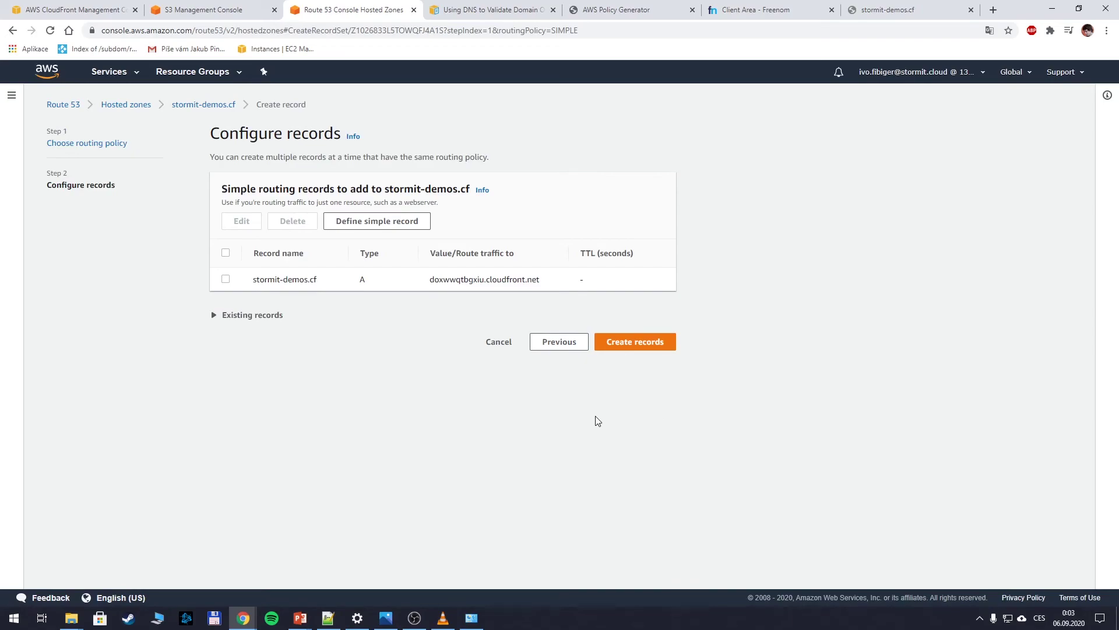
pyautogui.click(654, 345)
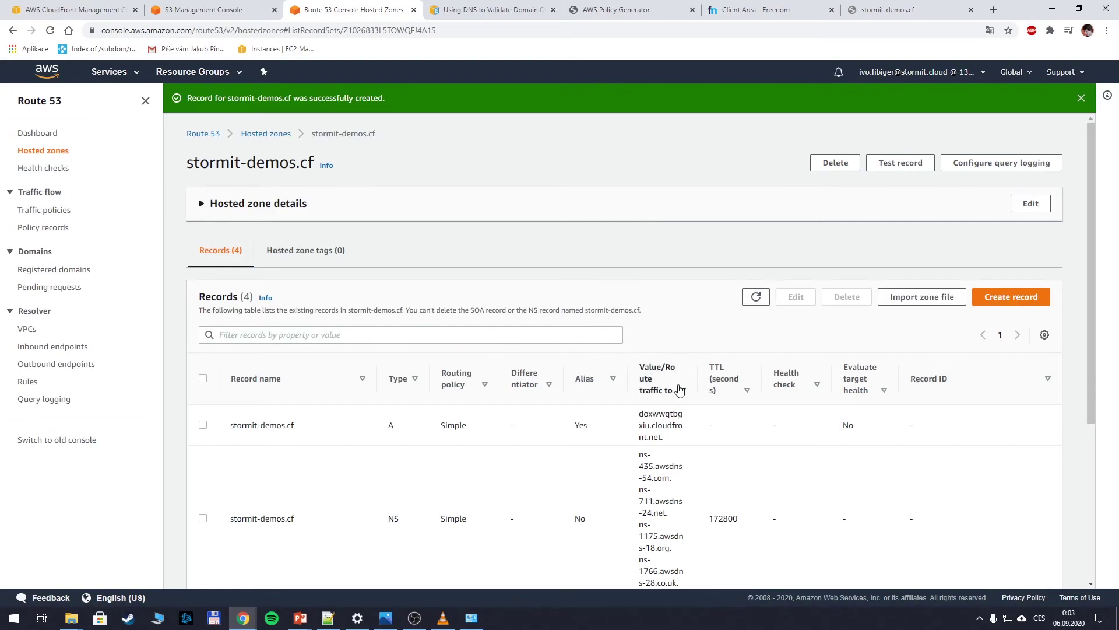
# Step: Review the hosted zone's records, reload stormit-demos.cf in its browser tab to test it, and switch to the PowerPoint architecture slide
pyautogui.scroll(-3, 641, 384)
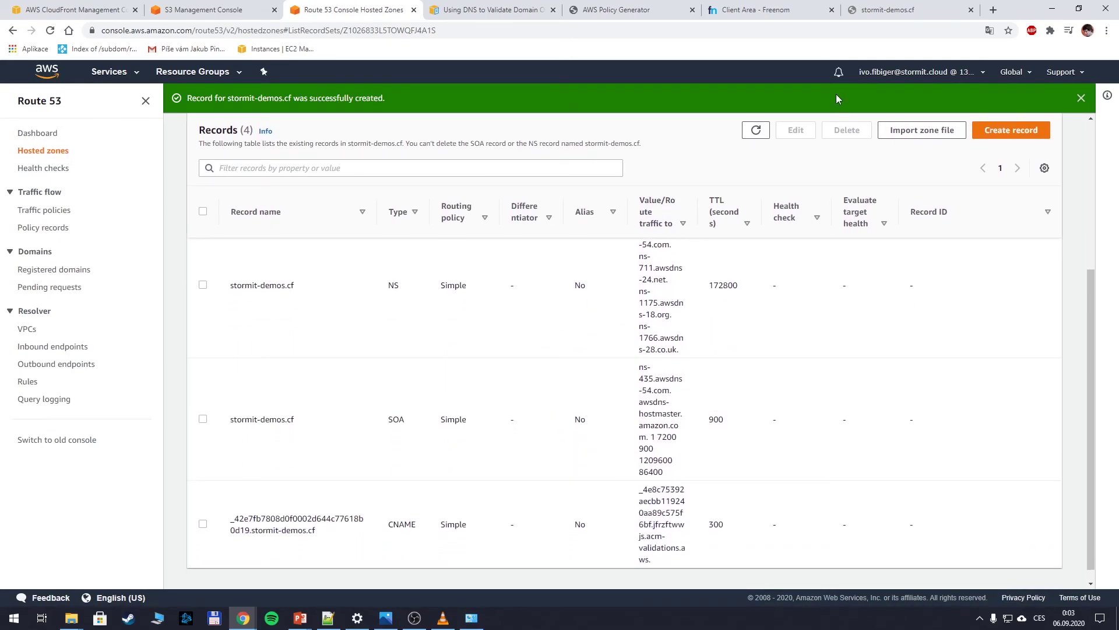
pyautogui.click(888, 8)
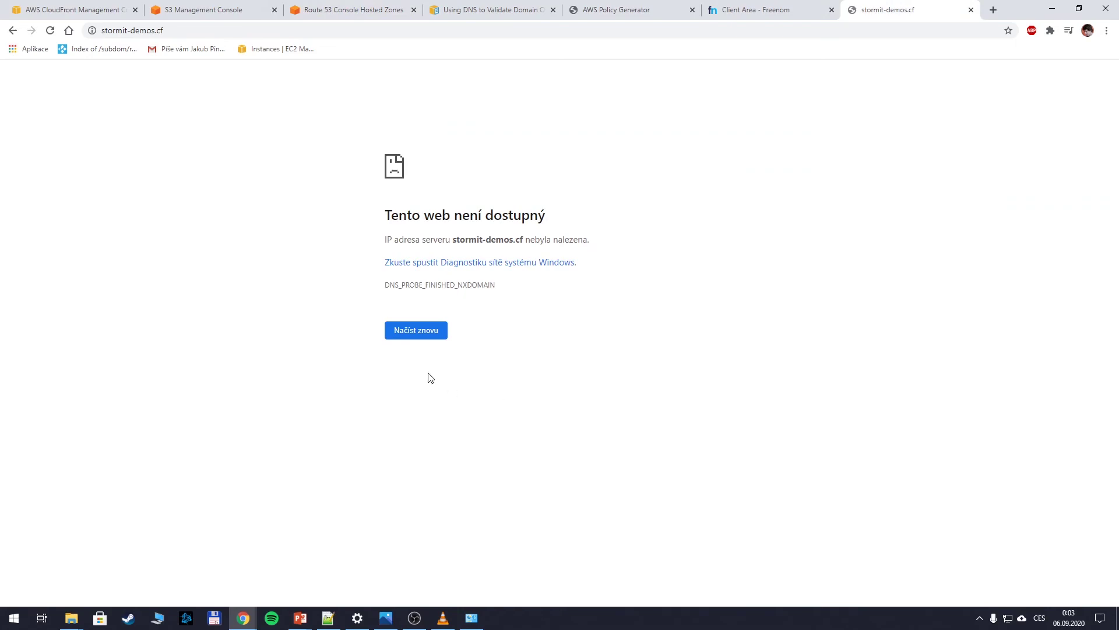
pyautogui.click(423, 334)
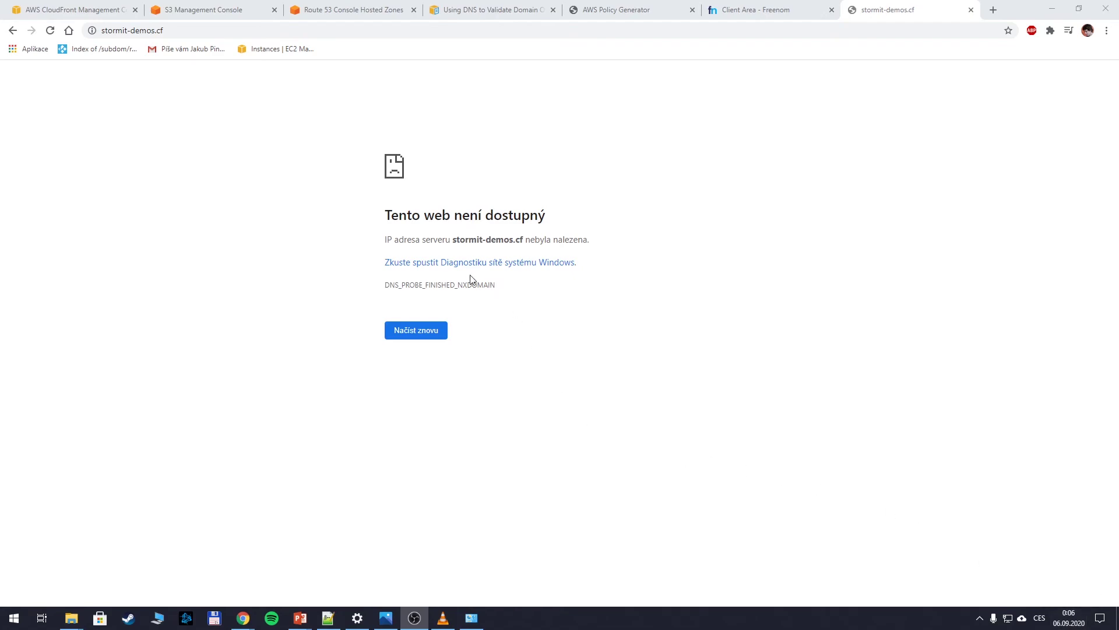
pyautogui.click(422, 335)
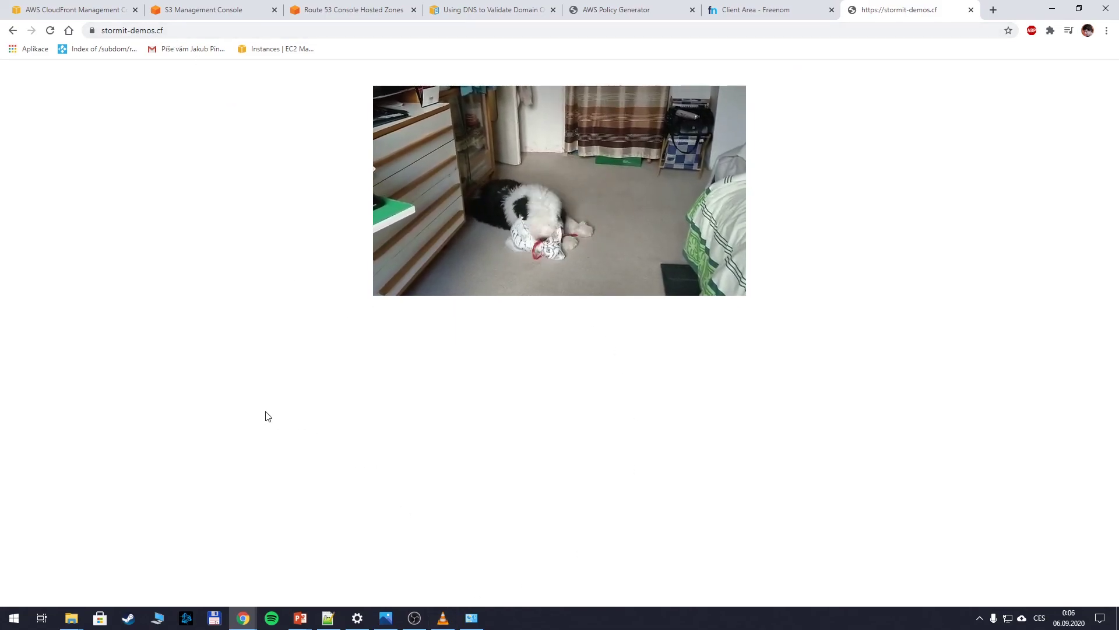
pyautogui.click(301, 618)
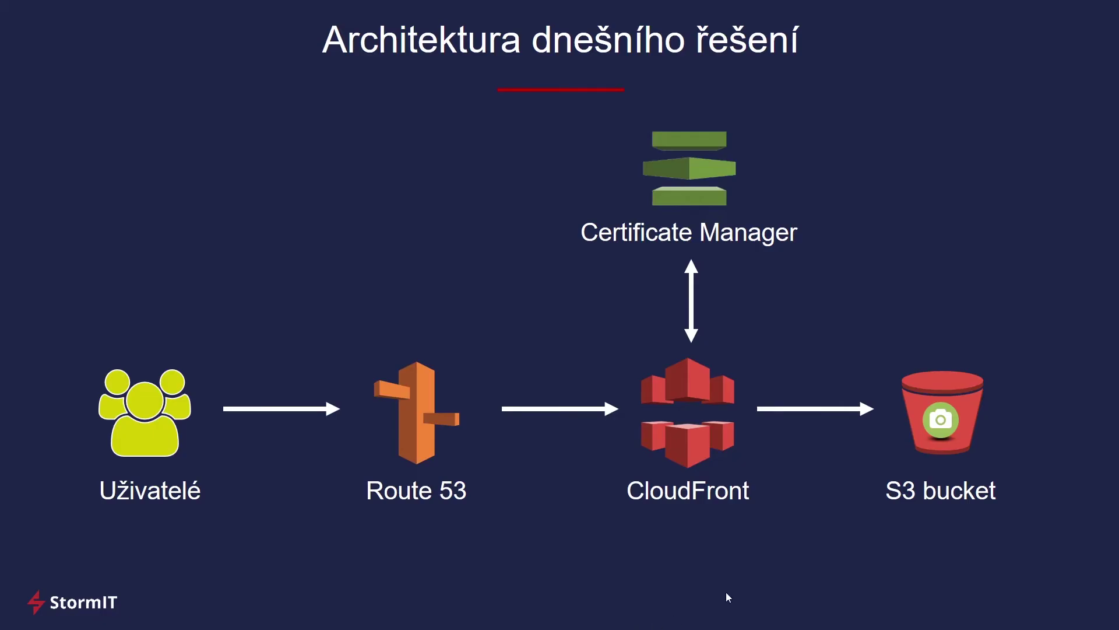